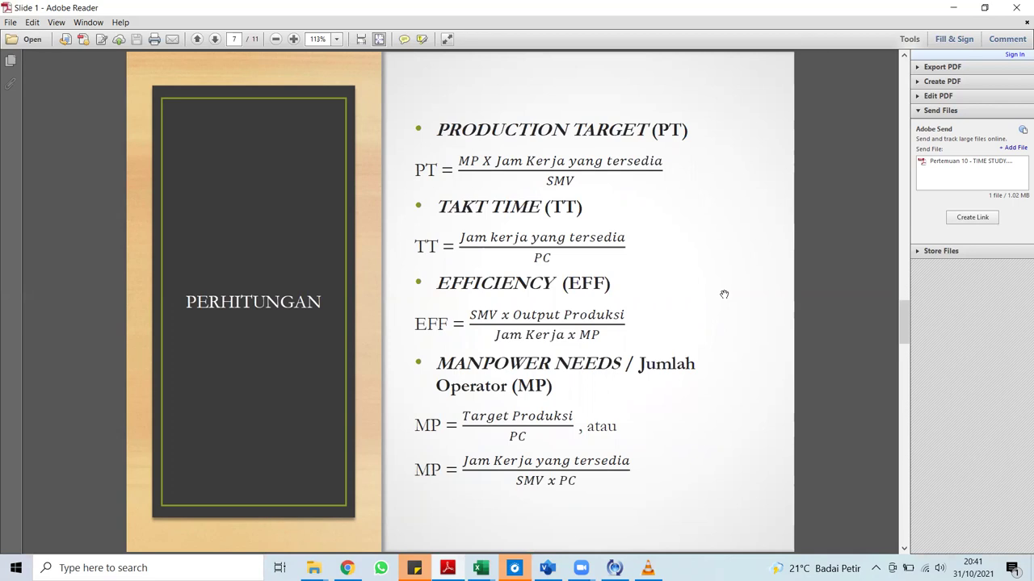
# Review the calculation formulas, the takt time example and the sample problems in the time study slides.
pyautogui.scroll(3, 725, 294)
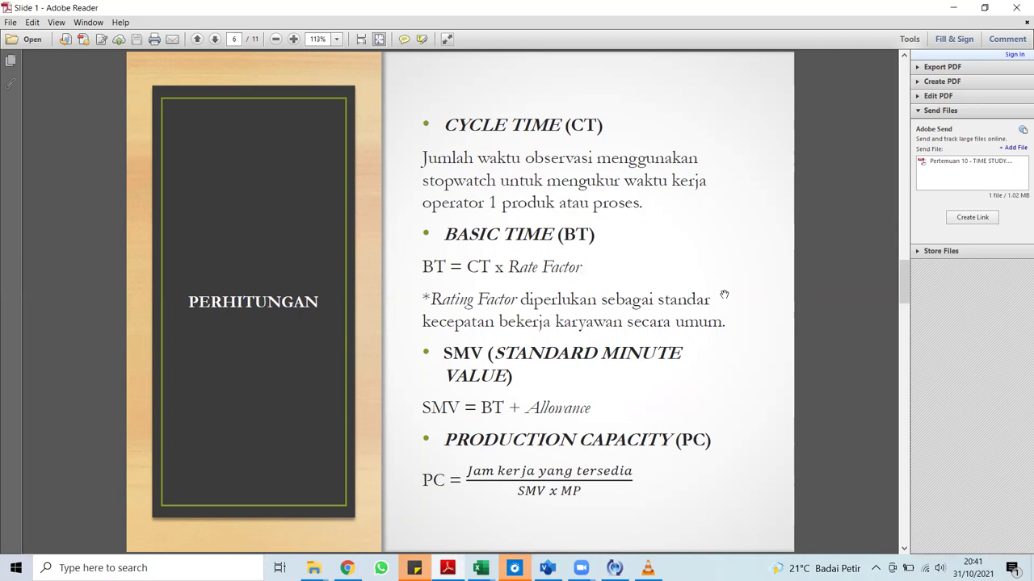
pyautogui.scroll(-1, 725, 294)
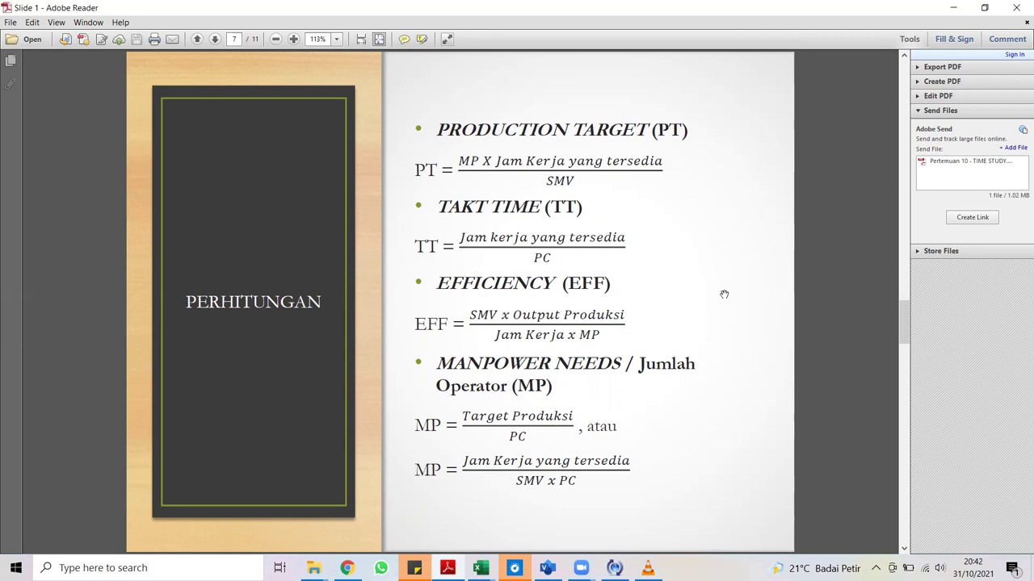
pyautogui.scroll(-2, 724, 294)
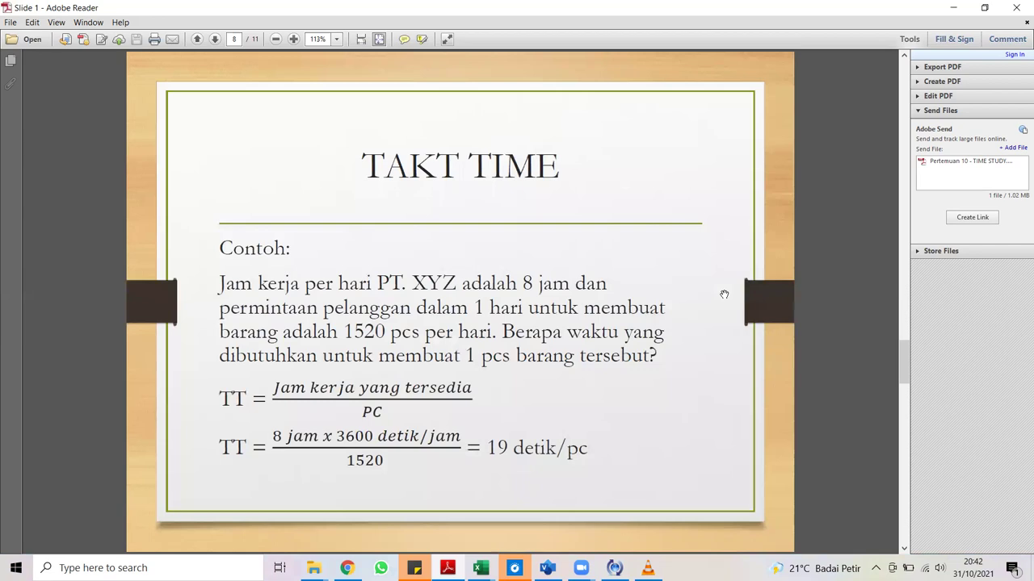
pyautogui.scroll(-2, 724, 294)
pyautogui.scroll(-2, 724, 294)
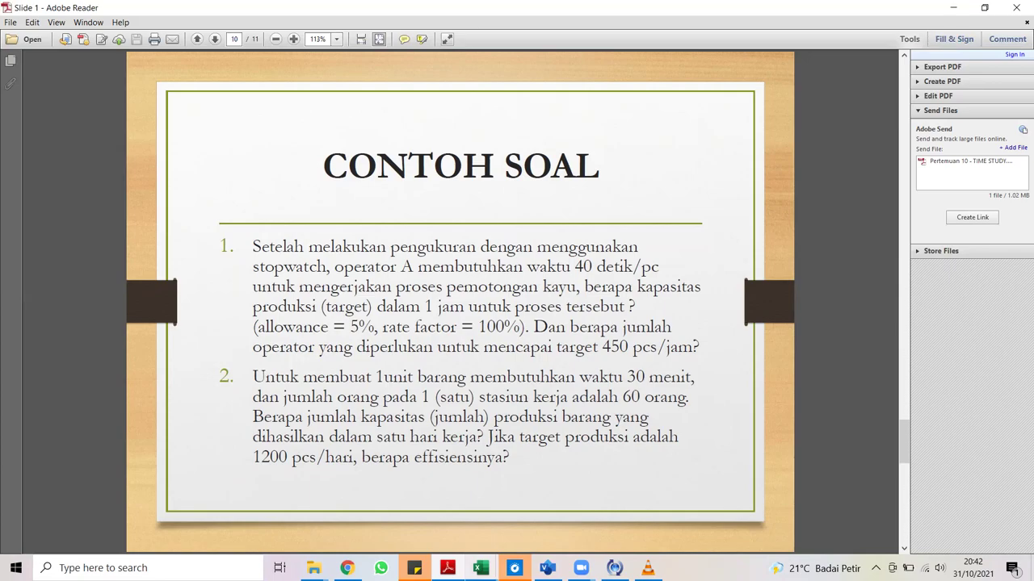
# Switch to the Excel OPC sheet beside the Visio drawing and examine the operation process chart's parts and operations.
pyautogui.moveTo(480, 568)
pyautogui.click(446, 517)
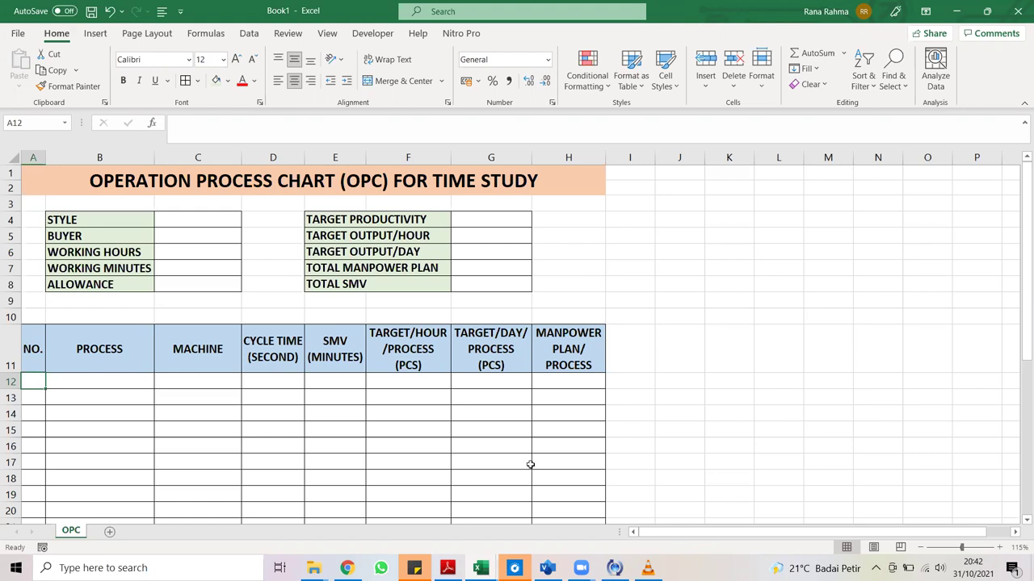
pyautogui.hotkey('alt', 'Tab')
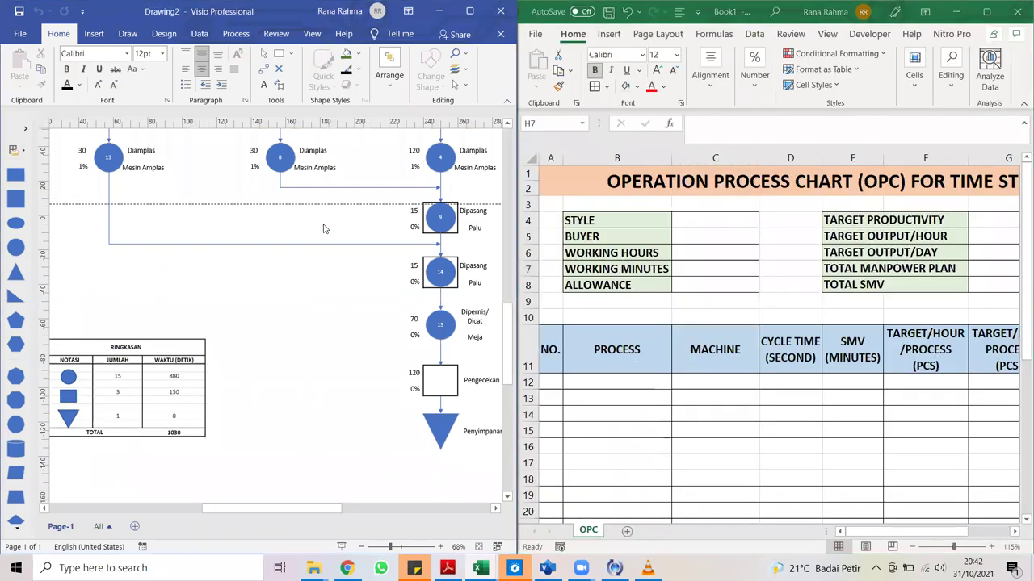
pyautogui.scroll(15, 321, 234)
pyautogui.scroll(-15, 323, 229)
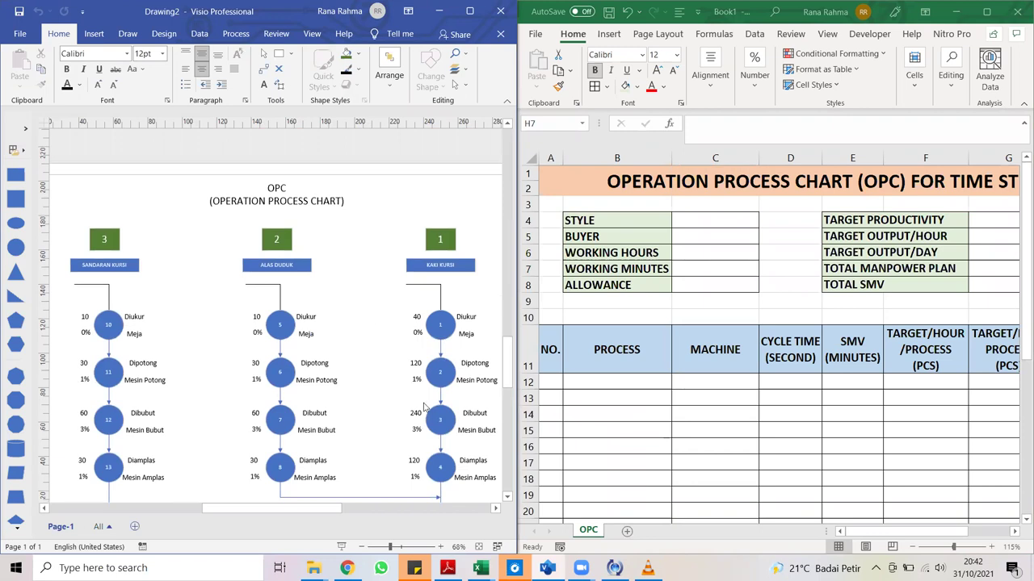
pyautogui.click(508, 498)
pyautogui.click(508, 498)
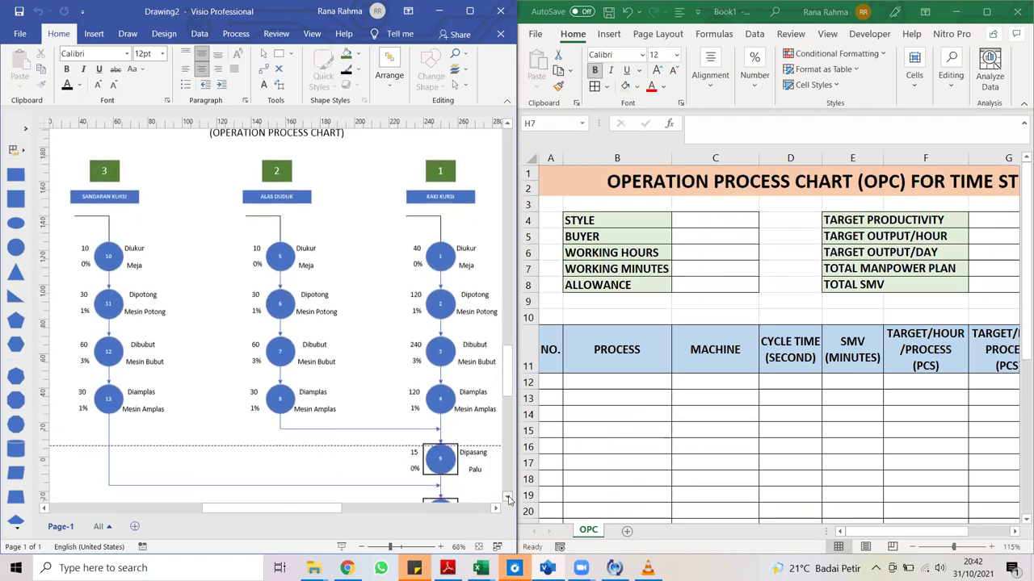
pyautogui.click(508, 122)
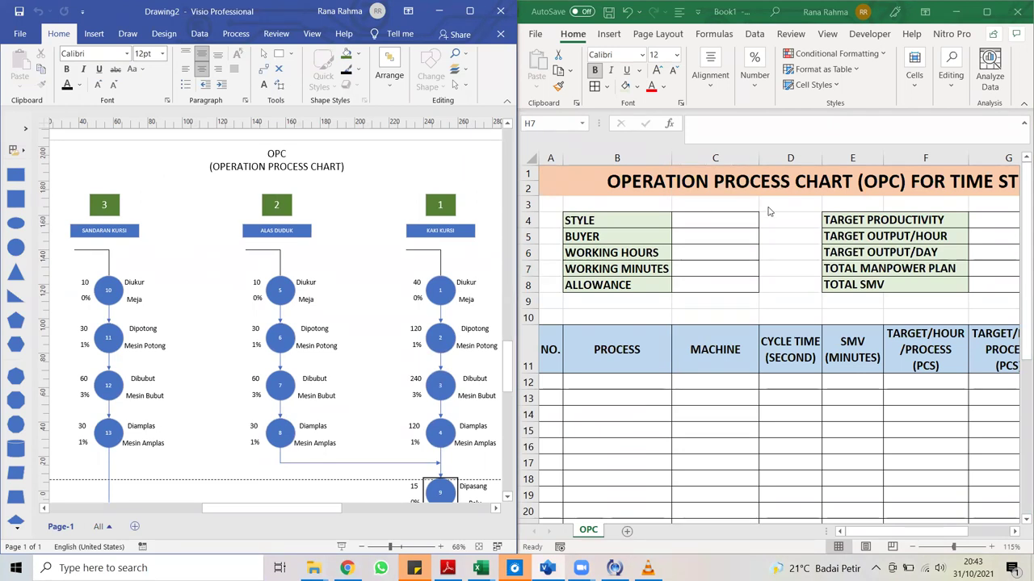
# Enter KURSI ABC as the style in cell C4.
pyautogui.click(717, 218)
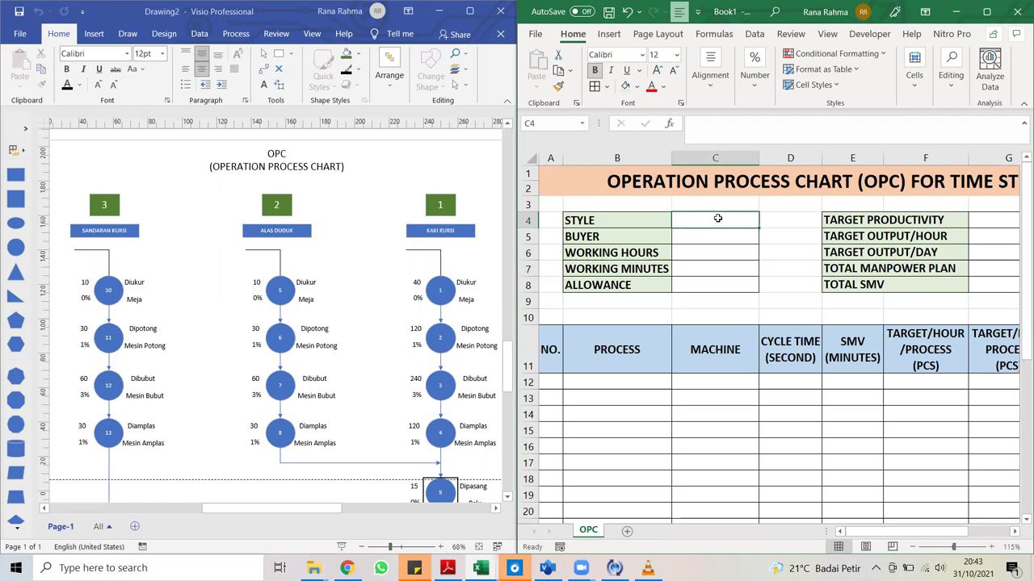
pyautogui.write('KU')
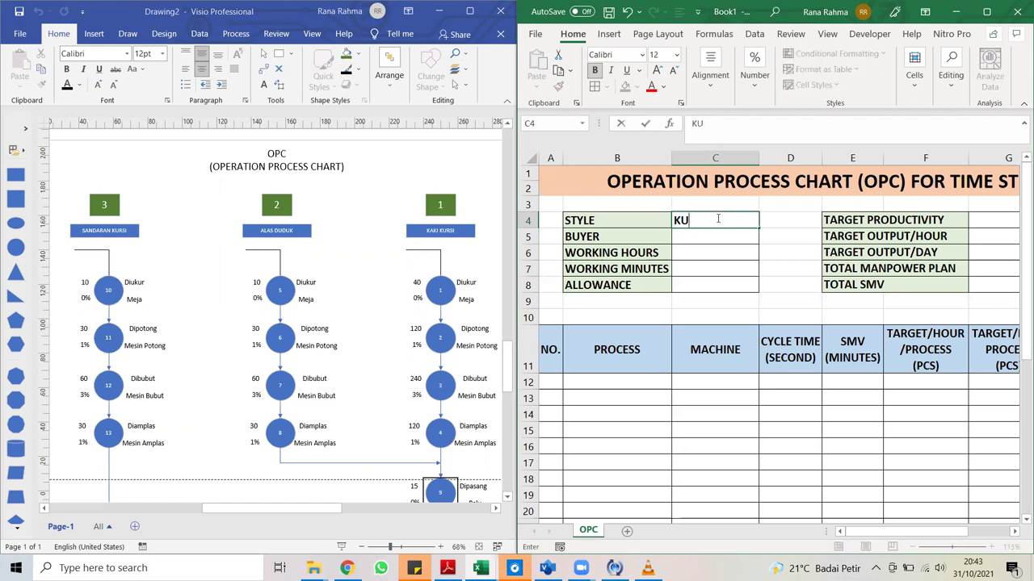
pyautogui.write('RSI ABC')
pyautogui.press('Return')
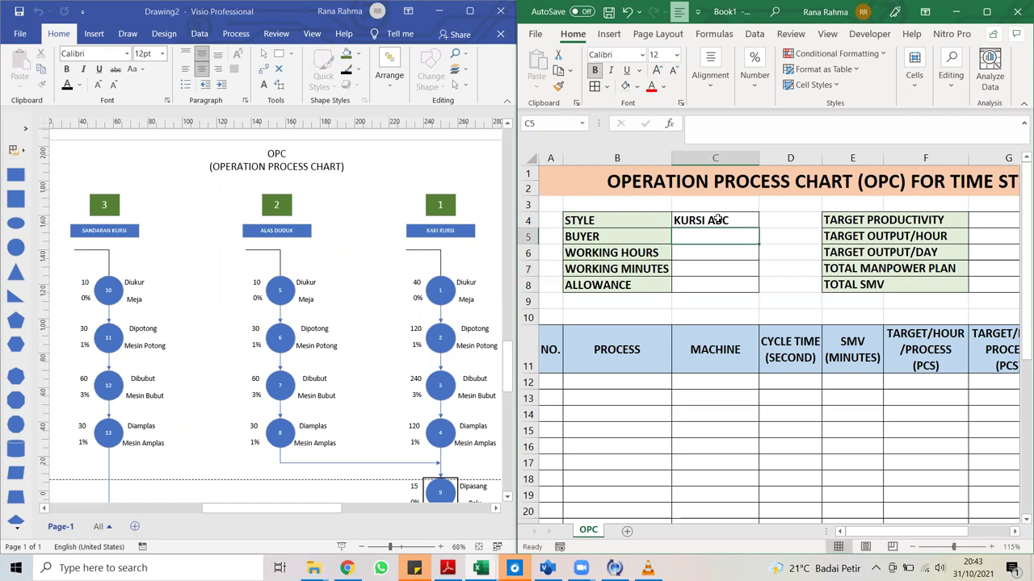
# Enter PARTNER A as the buyer and 8 as the working hours.
pyautogui.write('PAR')
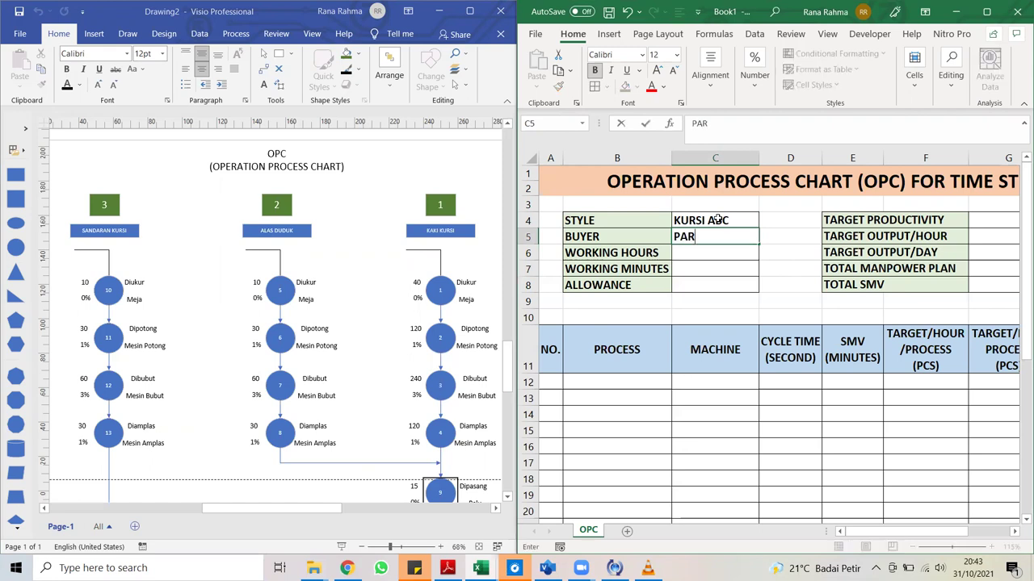
pyautogui.write('TNER A')
pyautogui.press('Return')
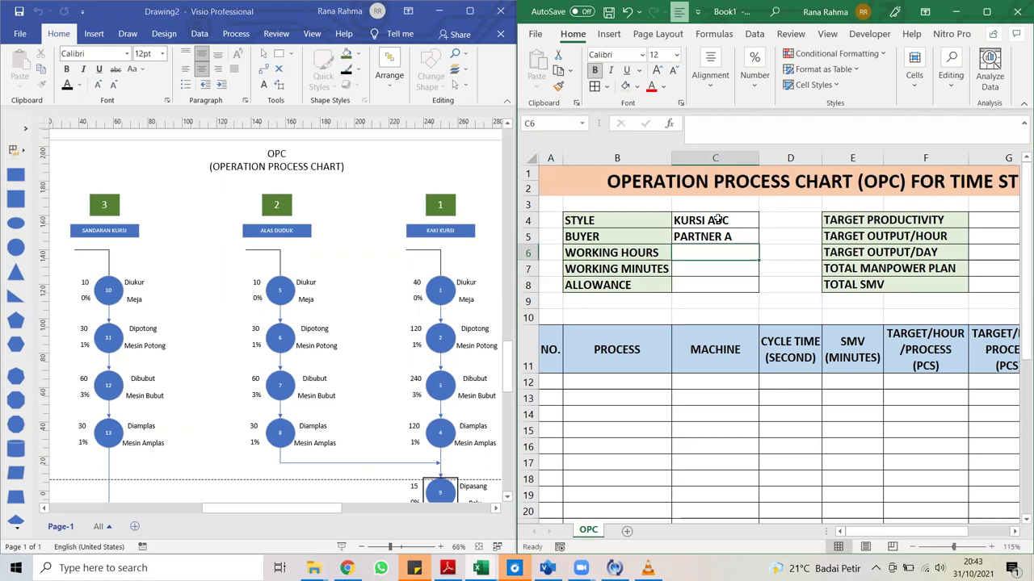
pyautogui.write('8')
pyautogui.press('Return')
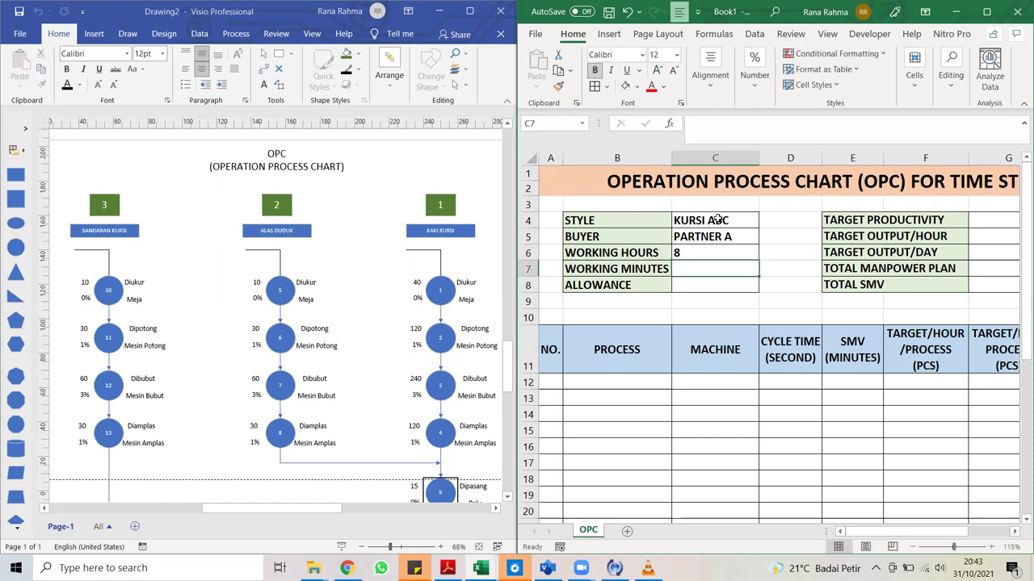
# Calculate the working minutes with the formula =C6*60 and set the allowance to 20%.
pyautogui.write('=')
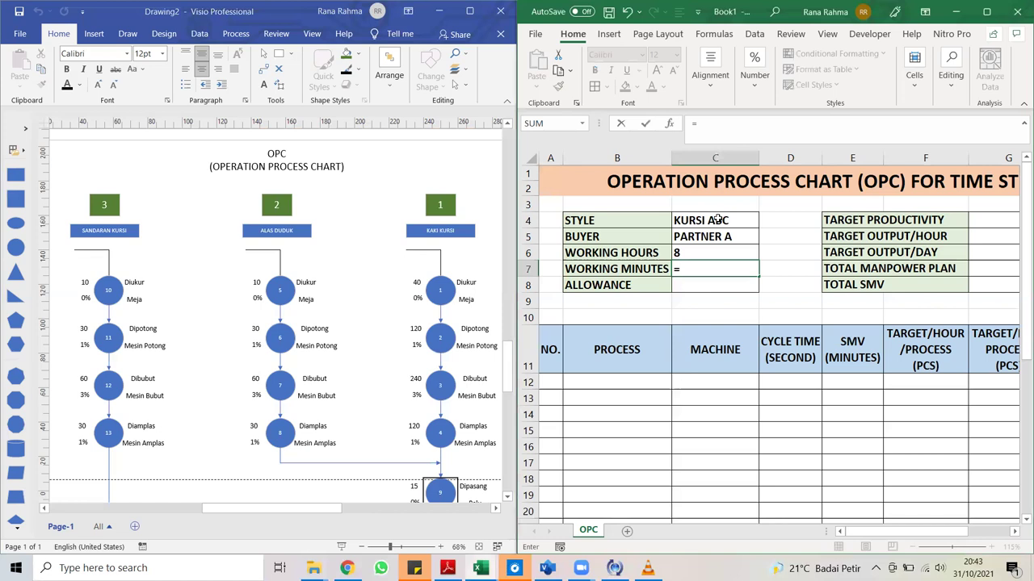
pyautogui.press('Up')
pyautogui.write('*60')
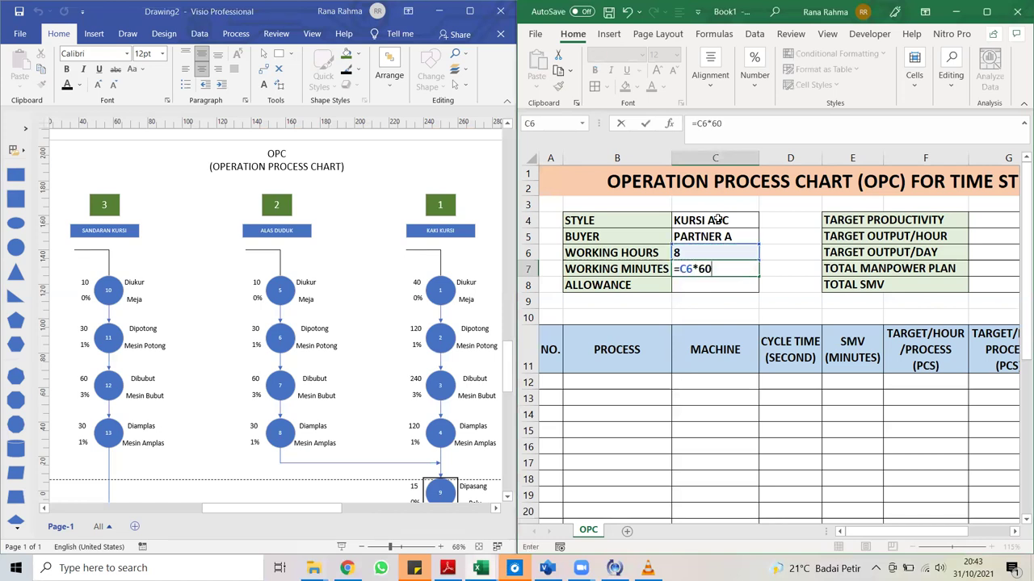
pyautogui.press('Return')
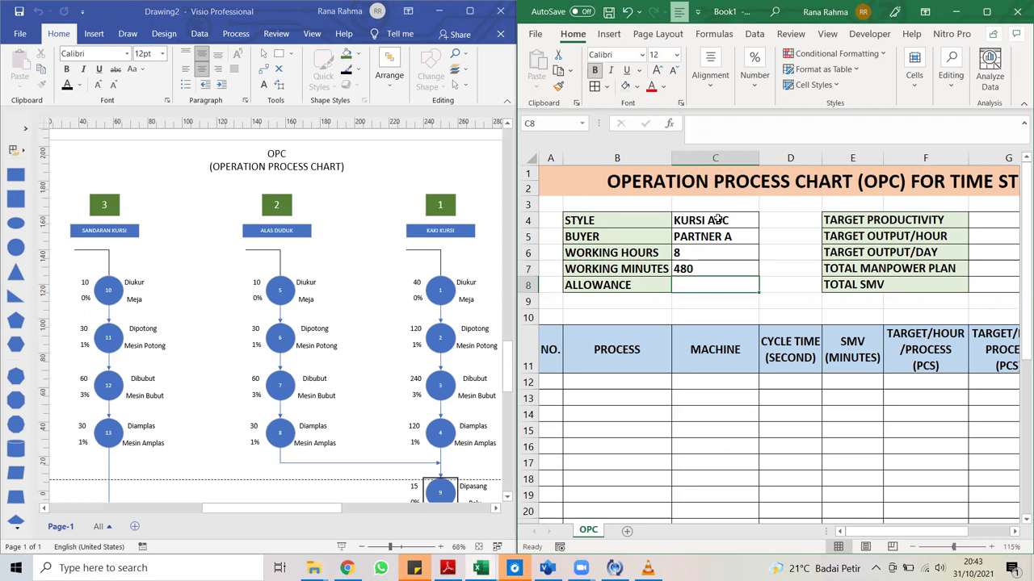
pyautogui.write('20')
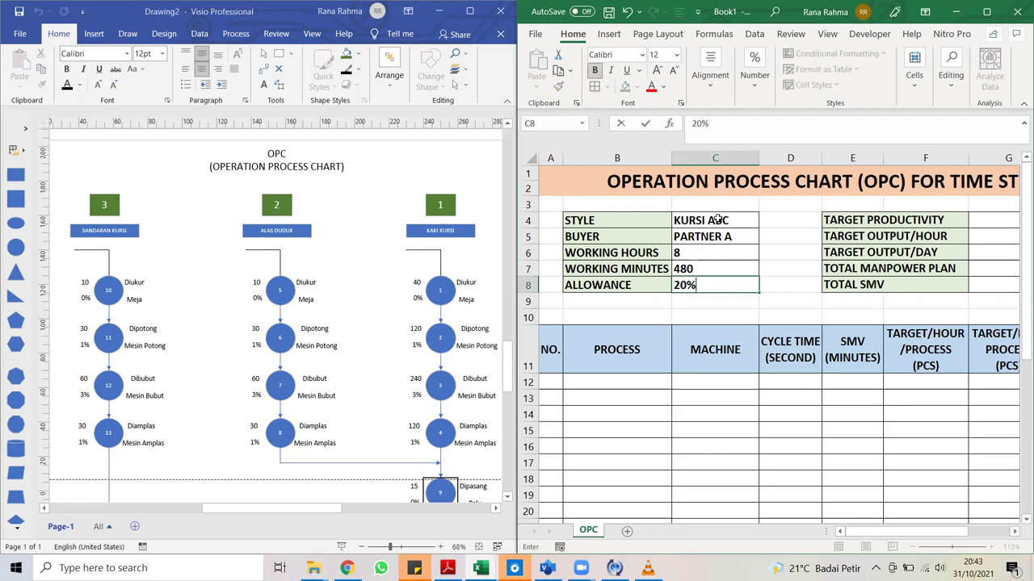
pyautogui.press('Return')
# Look over the empty target, manpower and SMV fields and the column headings of the process table.
pyautogui.press('Up')
pyautogui.press('Right')
pyautogui.press('Right')
pyautogui.press('Right')
pyautogui.press('Right')
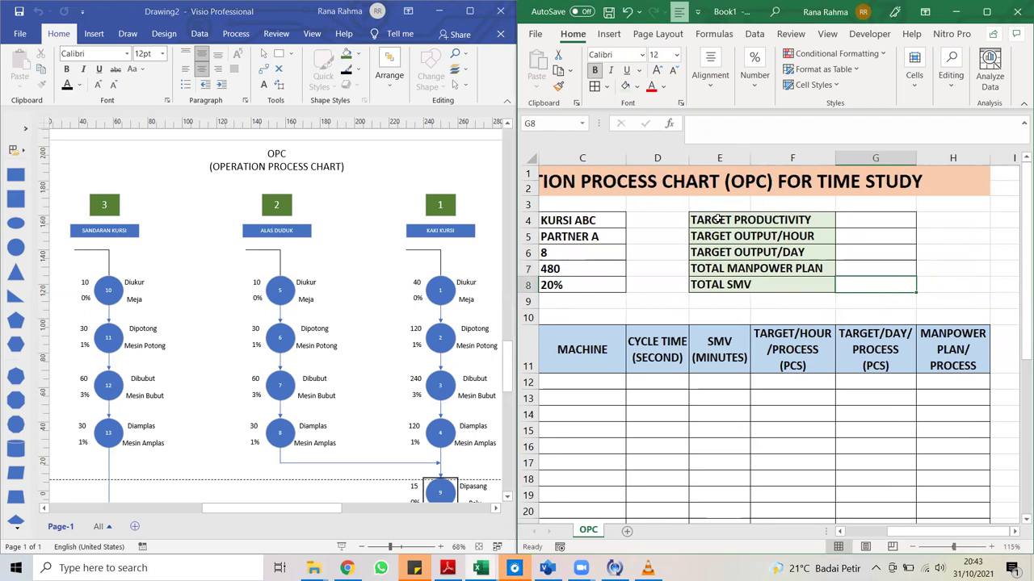
pyautogui.press('Up')
pyautogui.press('Up')
pyautogui.press('Up')
pyautogui.press('Up')
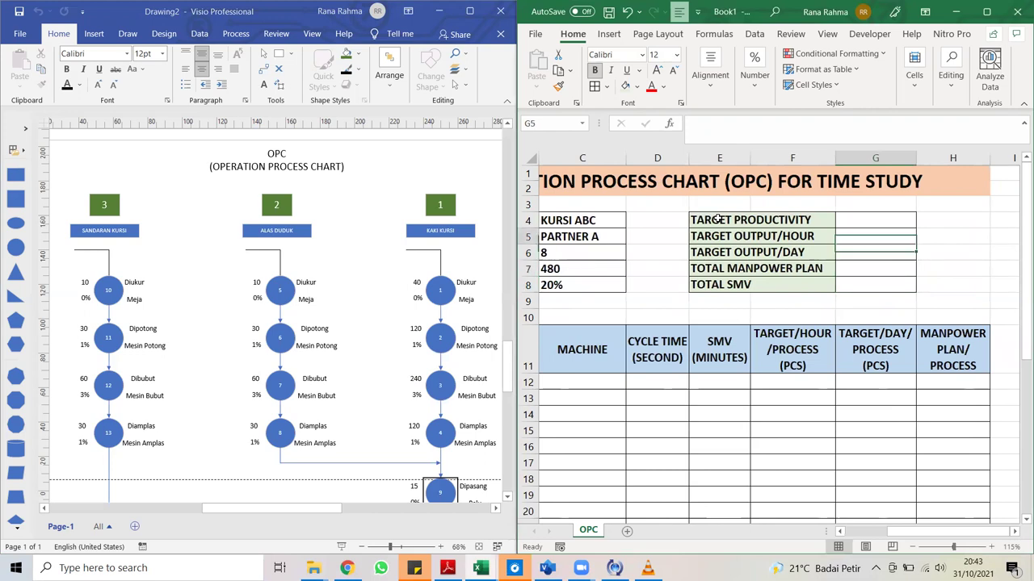
pyautogui.press('Down')
pyautogui.press('Down')
pyautogui.press('Down')
pyautogui.press('Down')
pyautogui.press('Down')
pyautogui.press('Left')
pyautogui.press('Left')
pyautogui.press('Left')
pyautogui.press('Left')
pyautogui.press('Left')
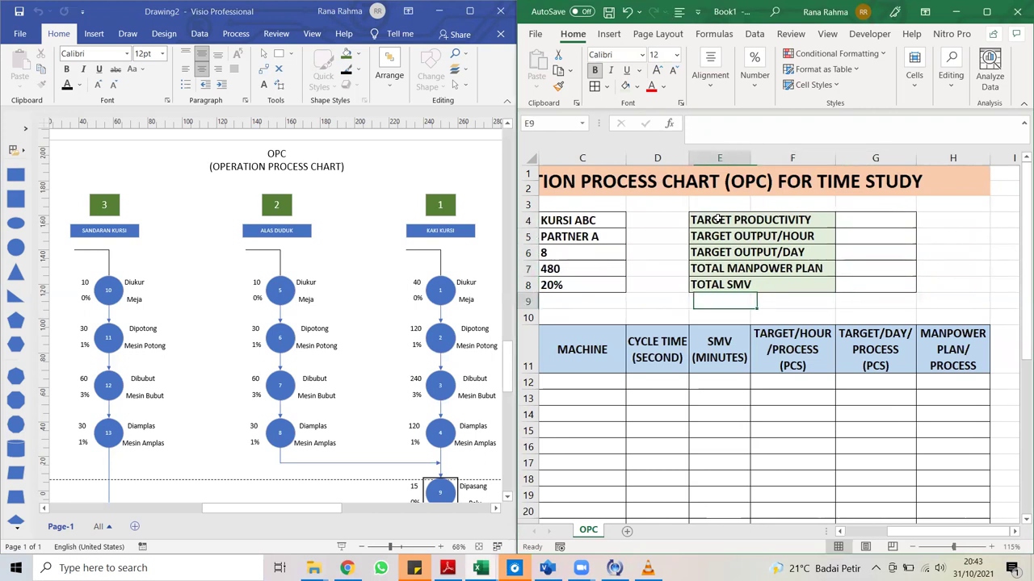
pyautogui.press('Down')
pyautogui.press('Down')
pyautogui.press('Down')
pyautogui.press('Down')
pyautogui.press('Down')
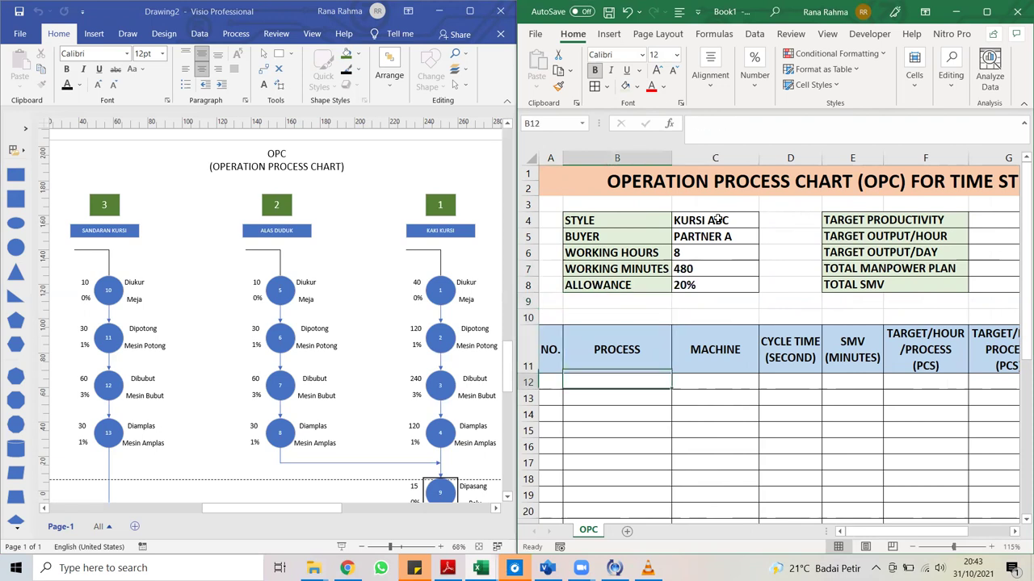
pyautogui.press('Up')
pyautogui.press('Up')
pyautogui.press('Left')
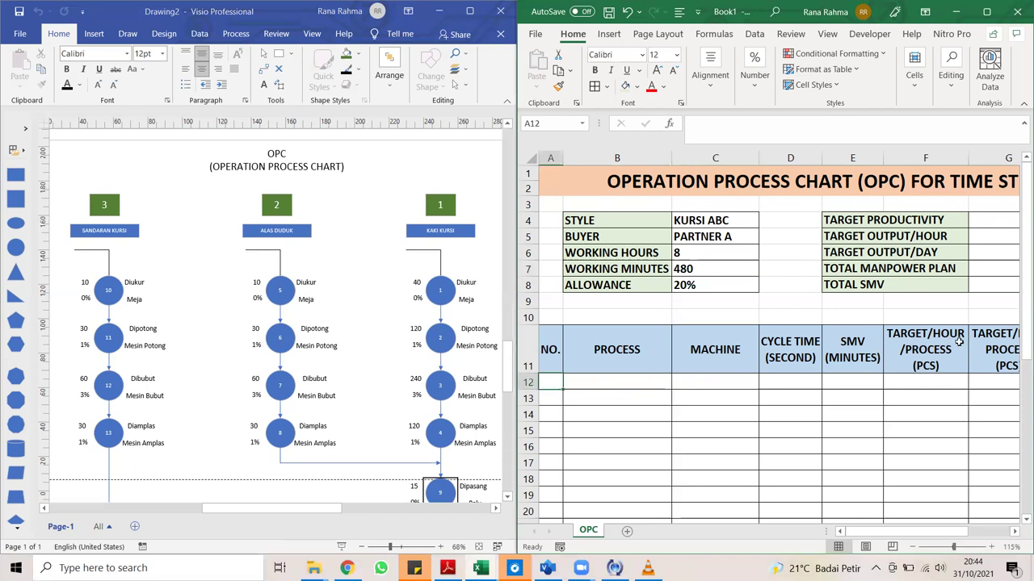
pyautogui.hscroll(2, 969, 348)
pyautogui.hscroll(2, 969, 347)
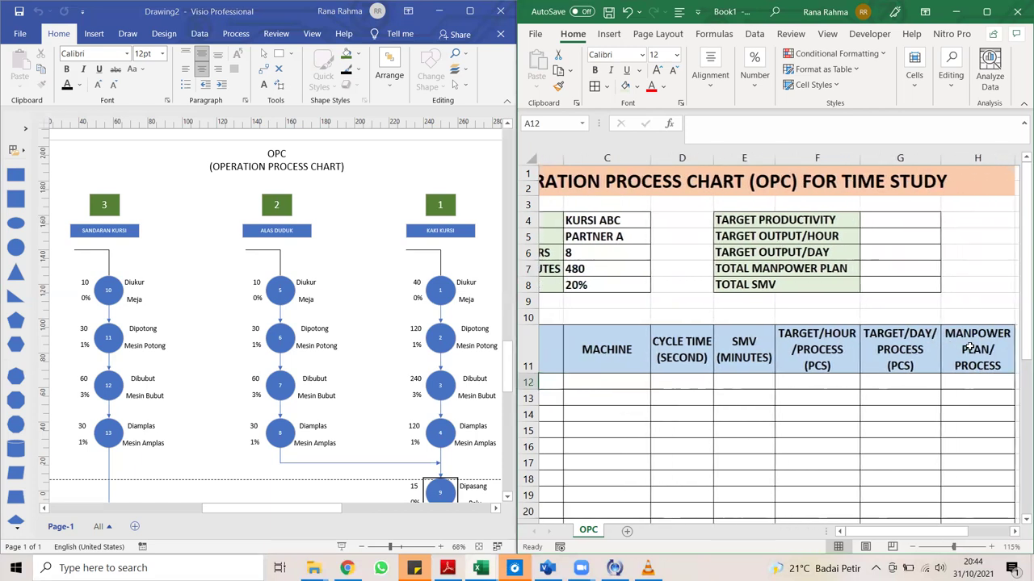
pyautogui.hscroll(-3, 969, 347)
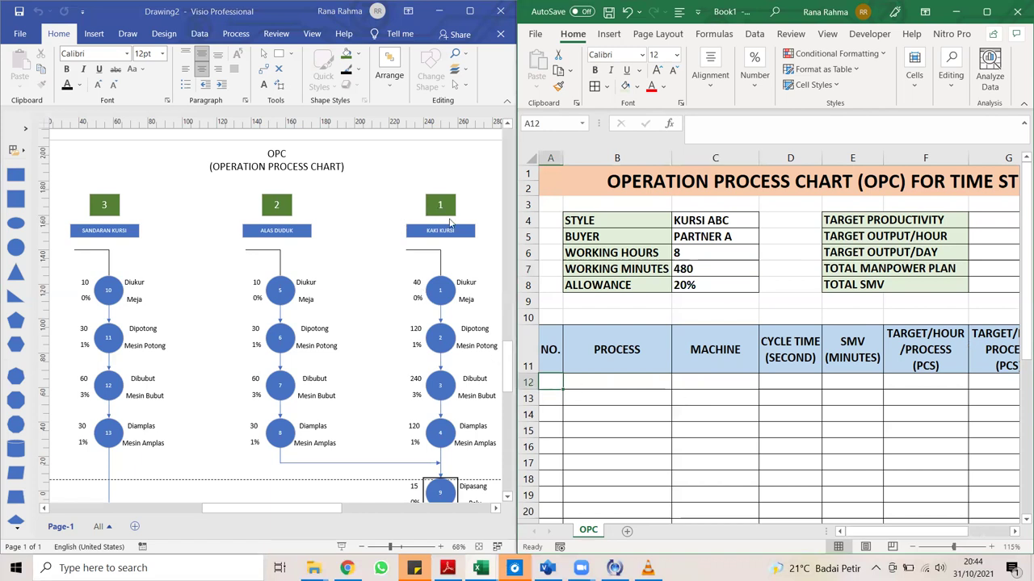
# Enter the part heading KAKI KURSI in B12 and list DIUKUR as process number 1 in row 13.
pyautogui.press('Right')
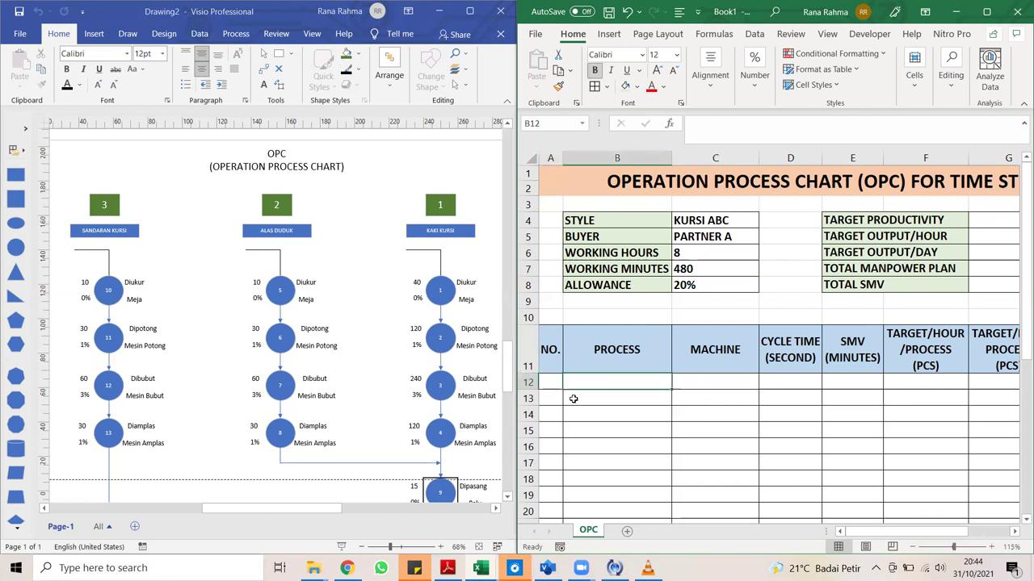
pyautogui.write('KAKI KURSI')
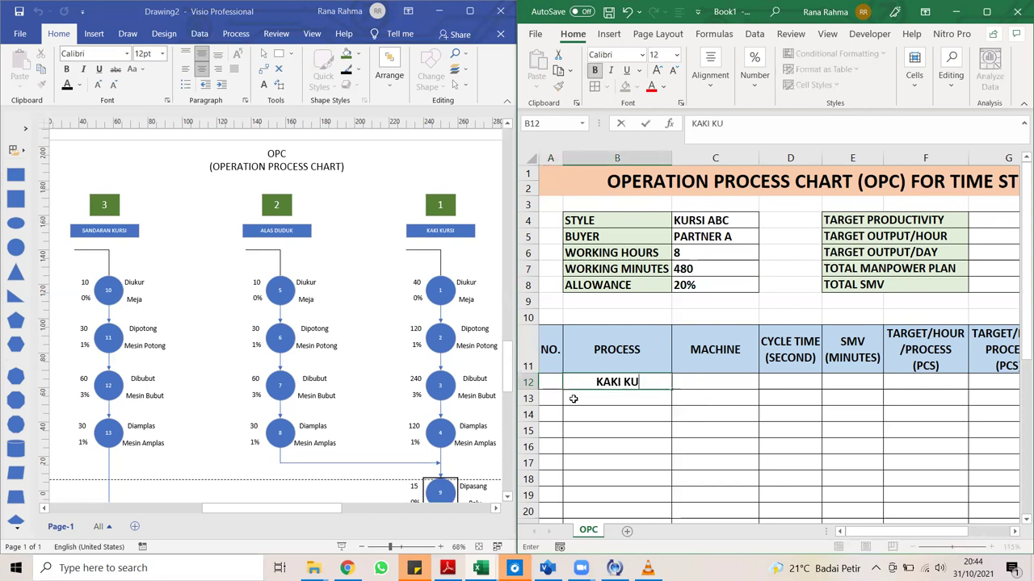
pyautogui.press('Return')
pyautogui.press('Left')
pyautogui.write('1')
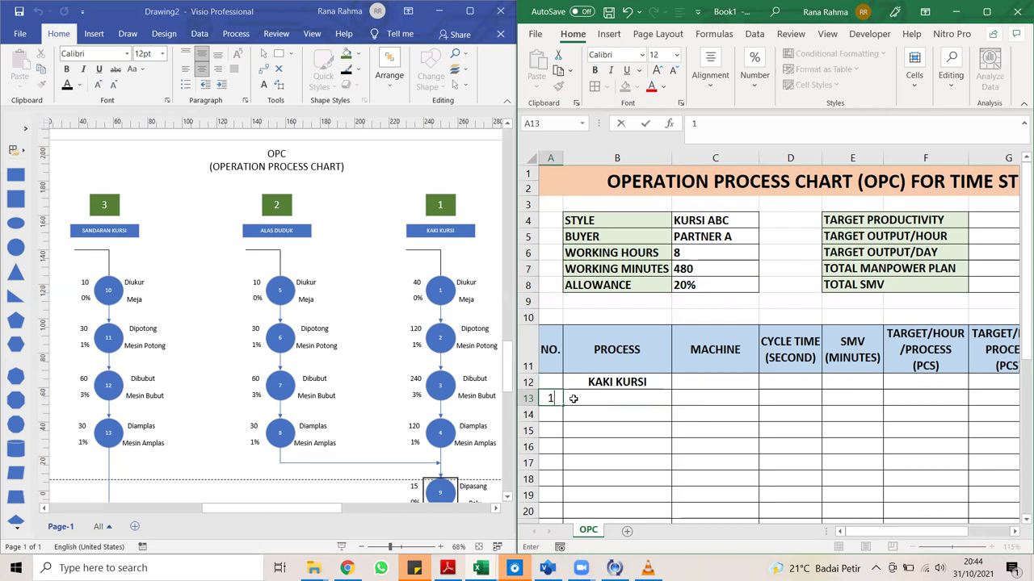
pyautogui.press('Right')
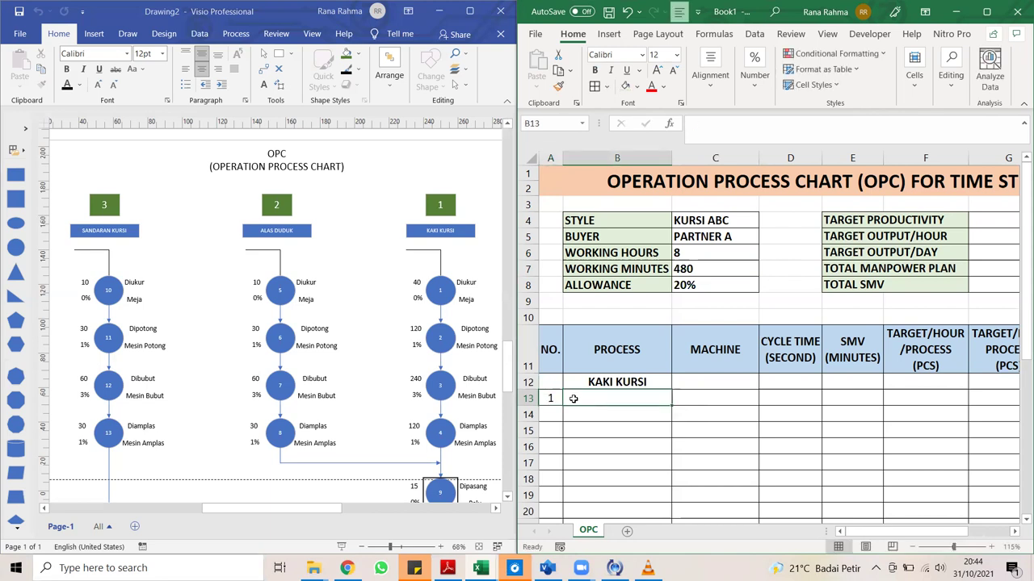
pyautogui.write('DiUKUR')
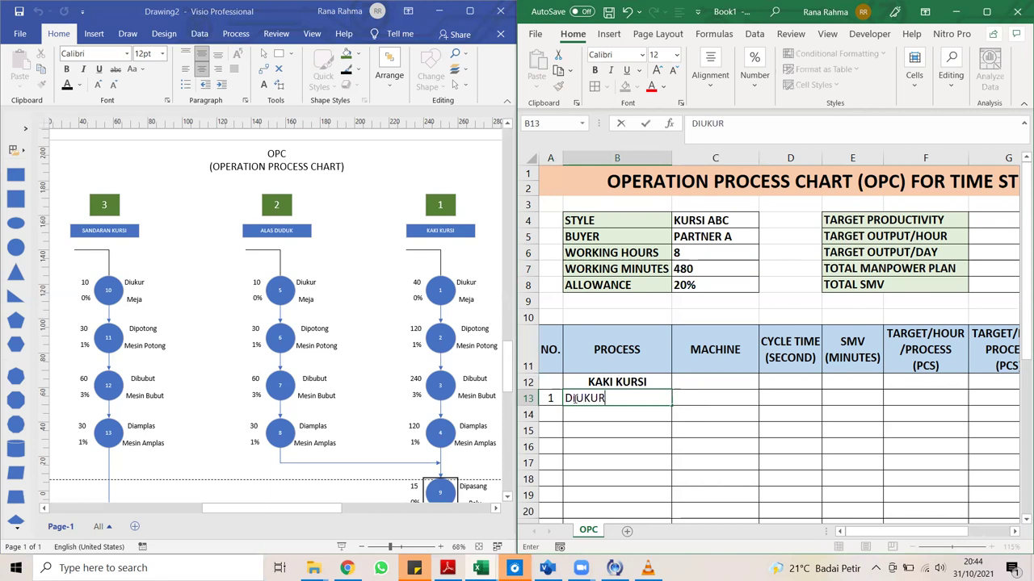
pyautogui.press('Return')
# Add DIPOTONG as process number 2 in row 14.
pyautogui.press('Left')
pyautogui.write('2')
pyautogui.press('Tab')
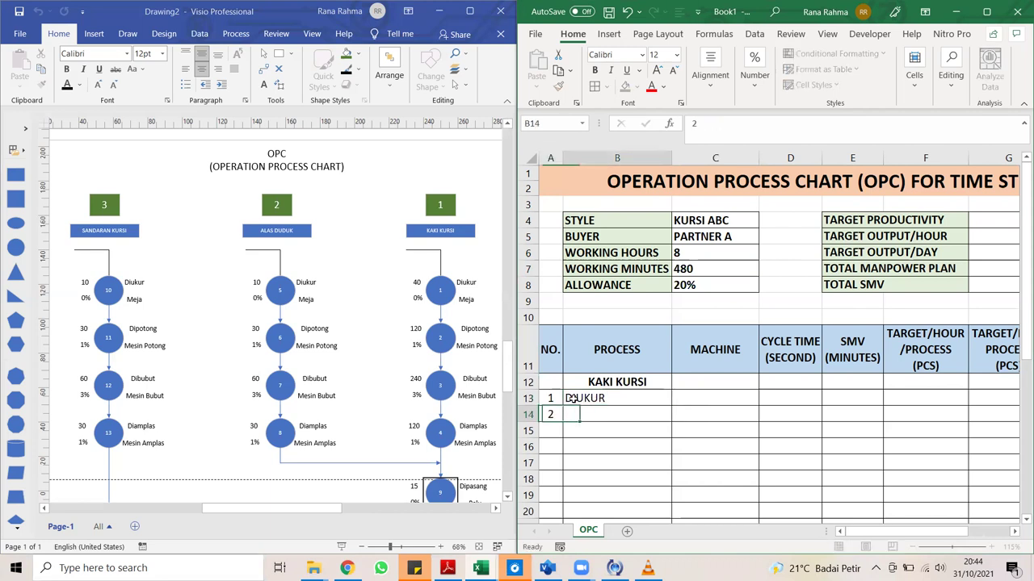
pyautogui.write('DIPOTONG')
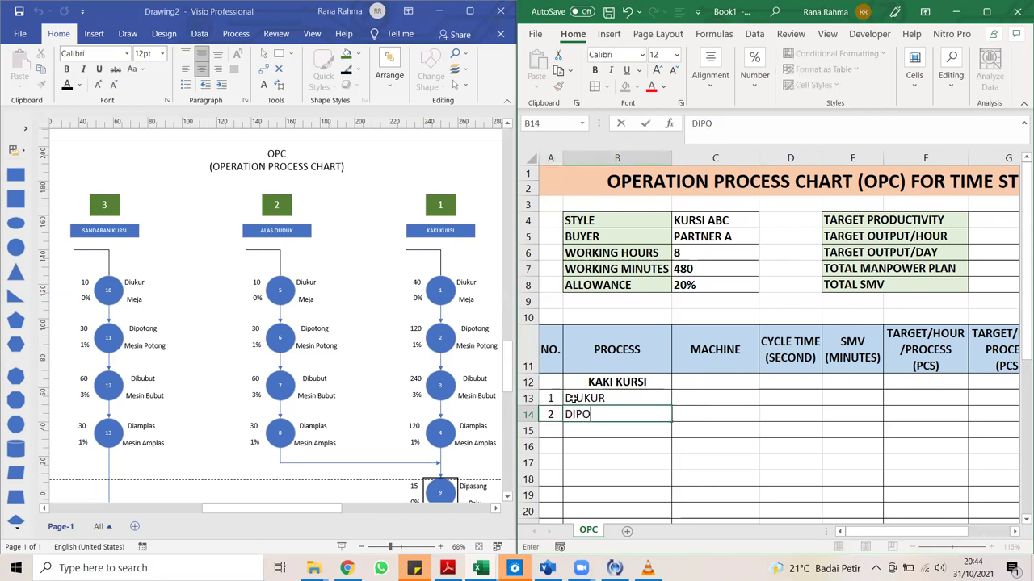
pyautogui.press('Return')
# Add DIBUBUT as process number 3 in row 15 and DIAMPLAS as process number 4 in row 16.
pyautogui.press('Left')
pyautogui.write('3')
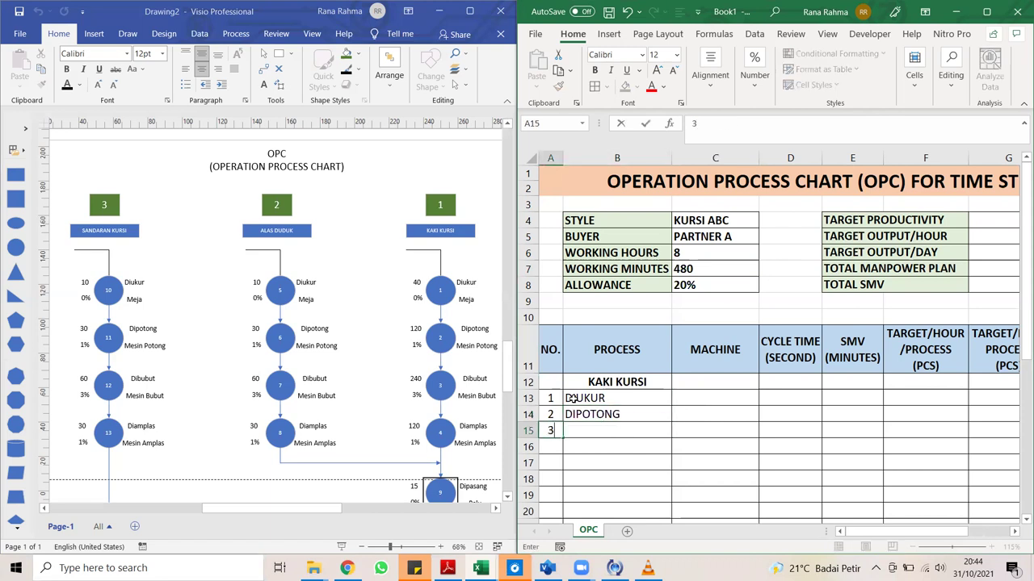
pyautogui.press('Tab')
pyautogui.write('DIBUBUT')
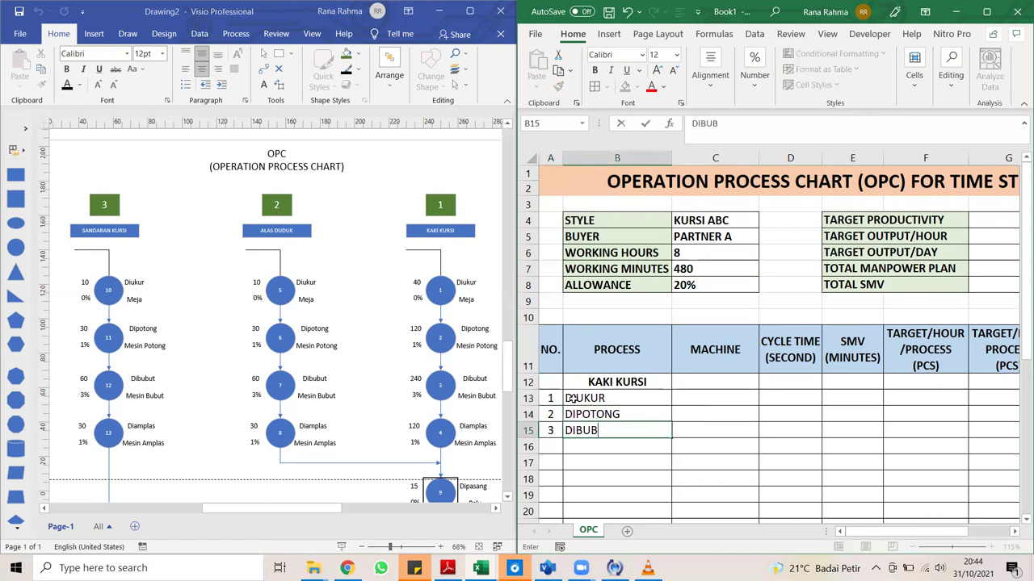
pyautogui.write('4')
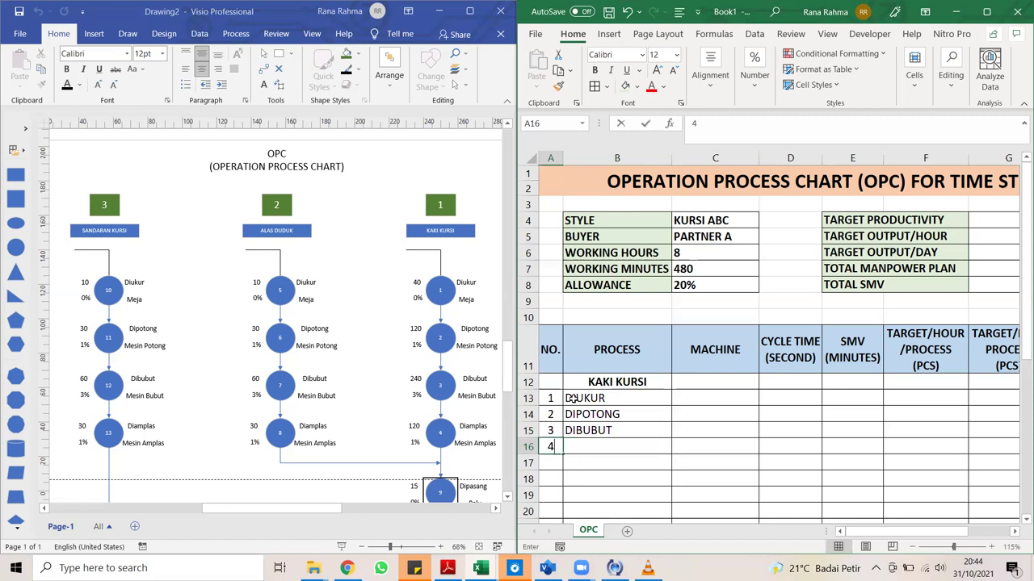
pyautogui.press('Tab')
pyautogui.write('DIAMPLAS')
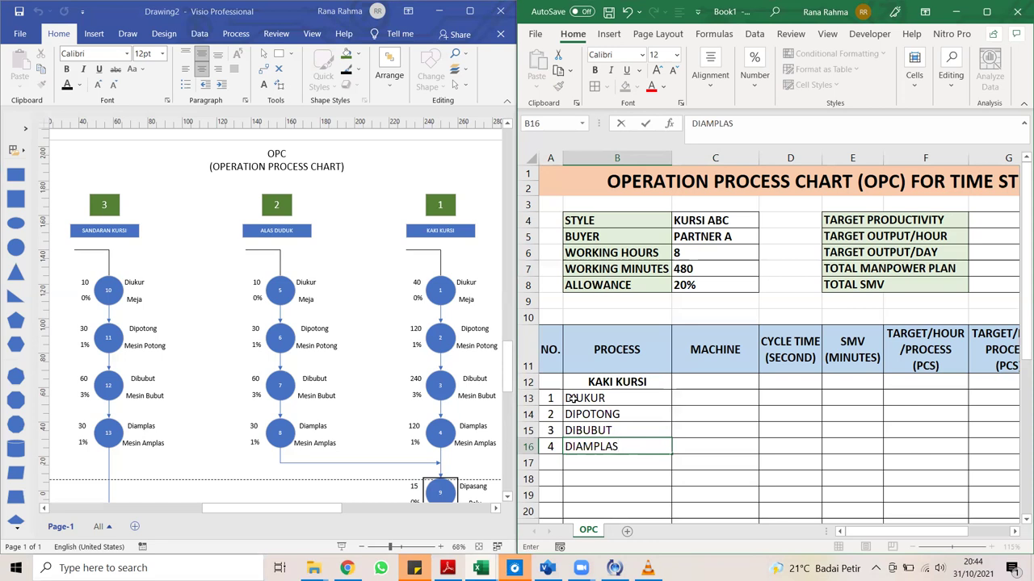
# Enter the machines MEJA, MESING POTONG, MESIN BUBUT and MESIN AMPLAS in C13:C16 and widen the MACHINE column to fit.
pyautogui.press('Tab')
pyautogui.press('Up')
pyautogui.press('Up')
pyautogui.press('Up')
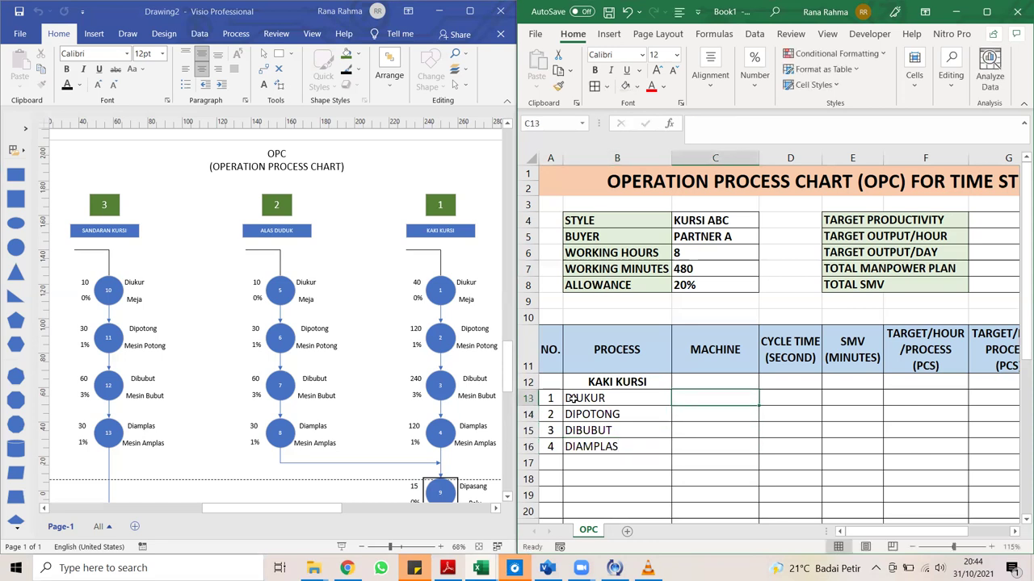
pyautogui.write('MEJA')
pyautogui.press('Return')
pyautogui.write('MESING POTONG')
pyautogui.press('Return')
pyautogui.write('MESIN BUBUT')
pyautogui.press('Return')
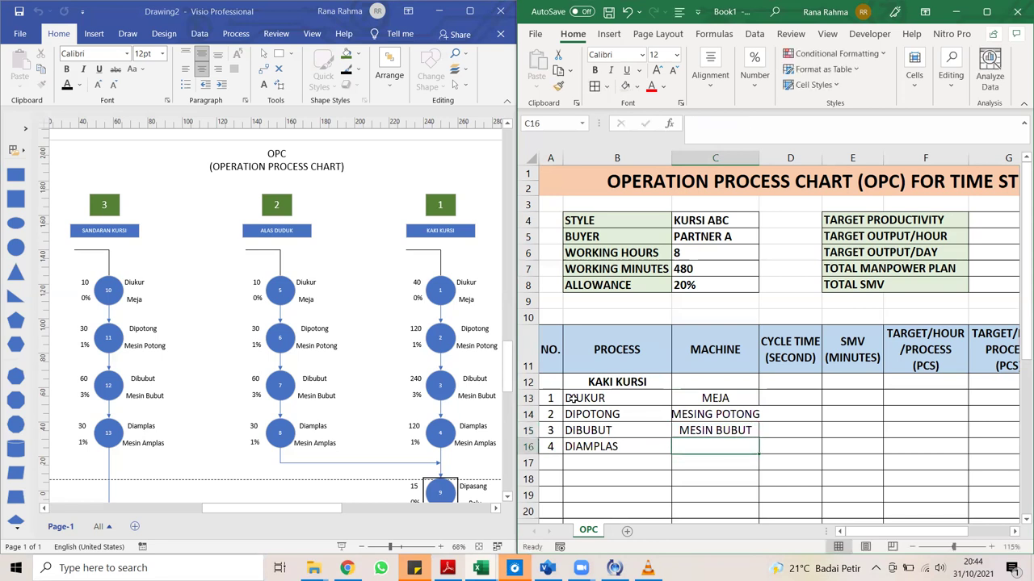
pyautogui.write('E')
pyautogui.press('BackSpace')
pyautogui.write('MESIN')
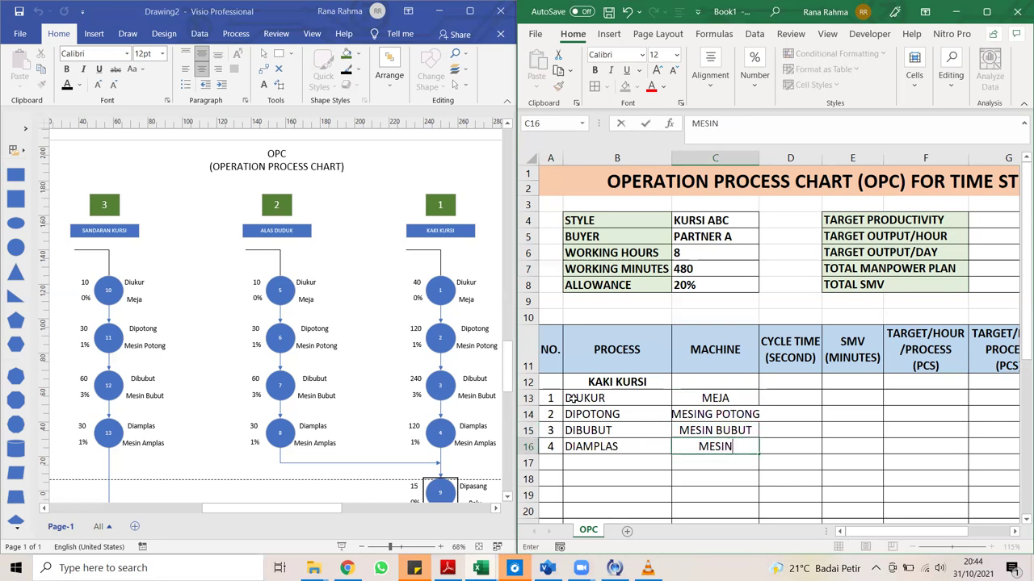
pyautogui.write(' AMPLAS')
pyautogui.press('Up')
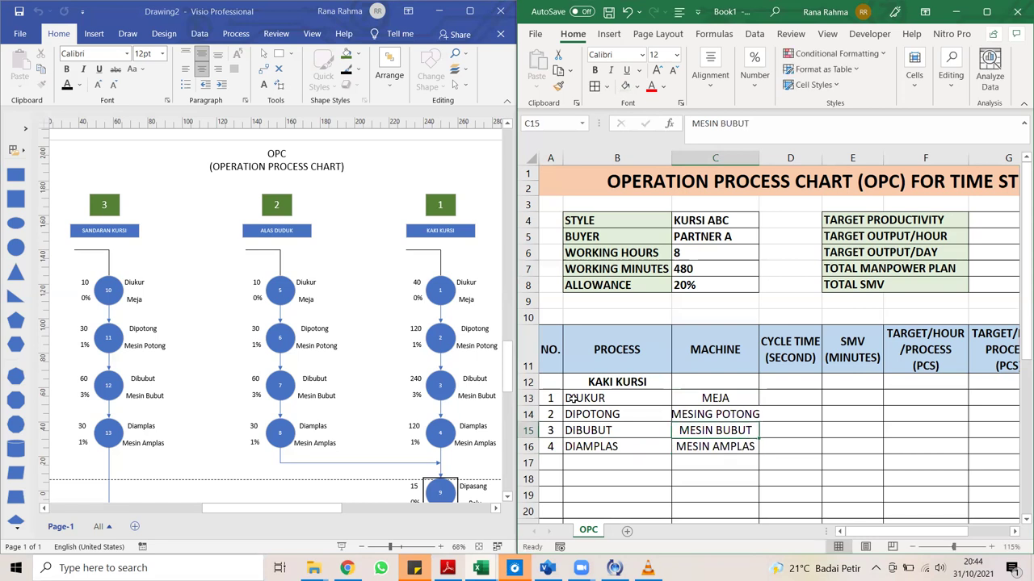
pyautogui.press('Right')
pyautogui.press('Up')
pyautogui.press('Up')
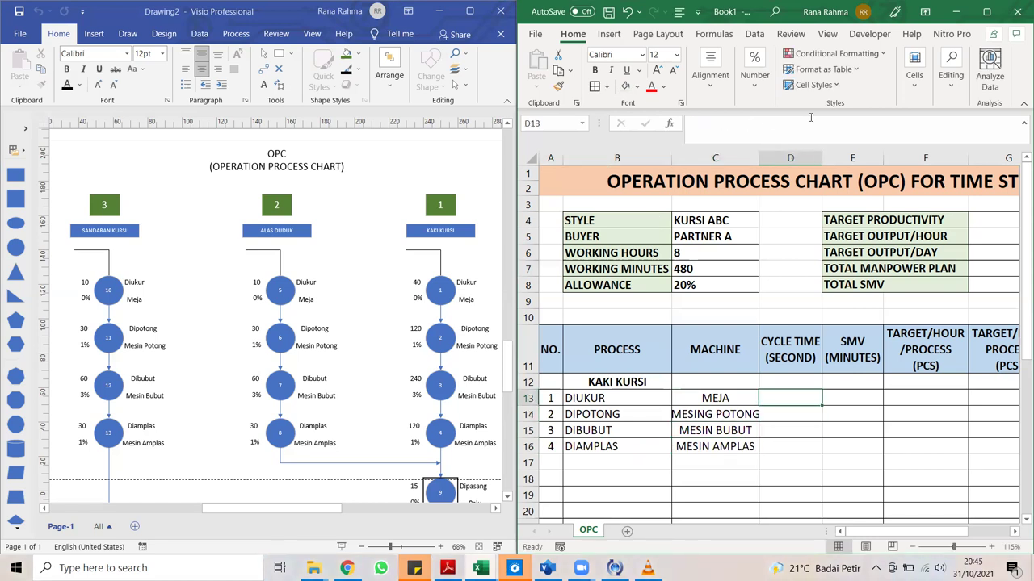
pyautogui.moveTo(756, 154); pyautogui.dragTo(764, 154)
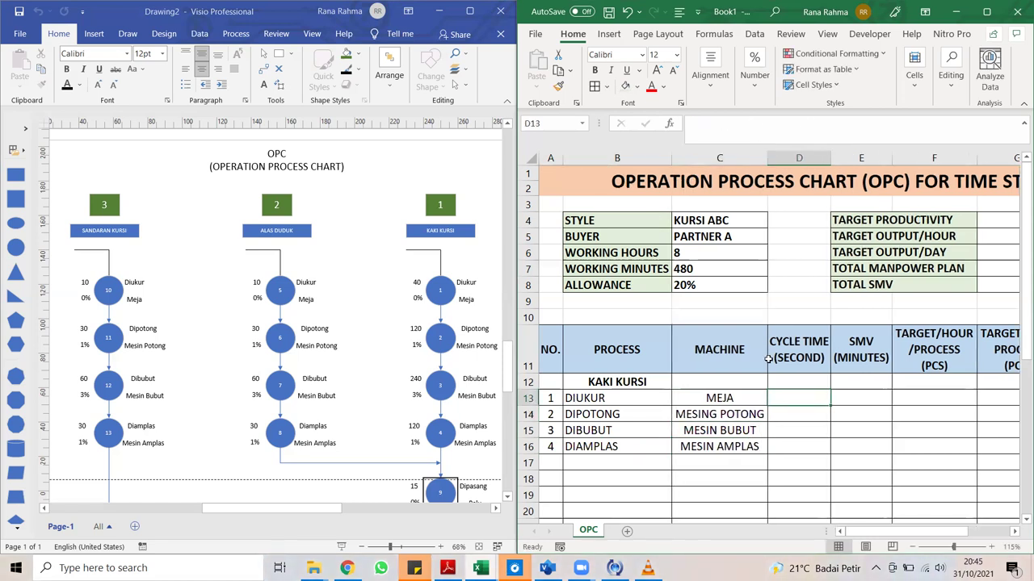
# Enter the KAKI KURSI cycle times 40, 120, 240 and 120 seconds in D13:D16.
pyautogui.write('40')
pyautogui.press('Return')
pyautogui.write('1')
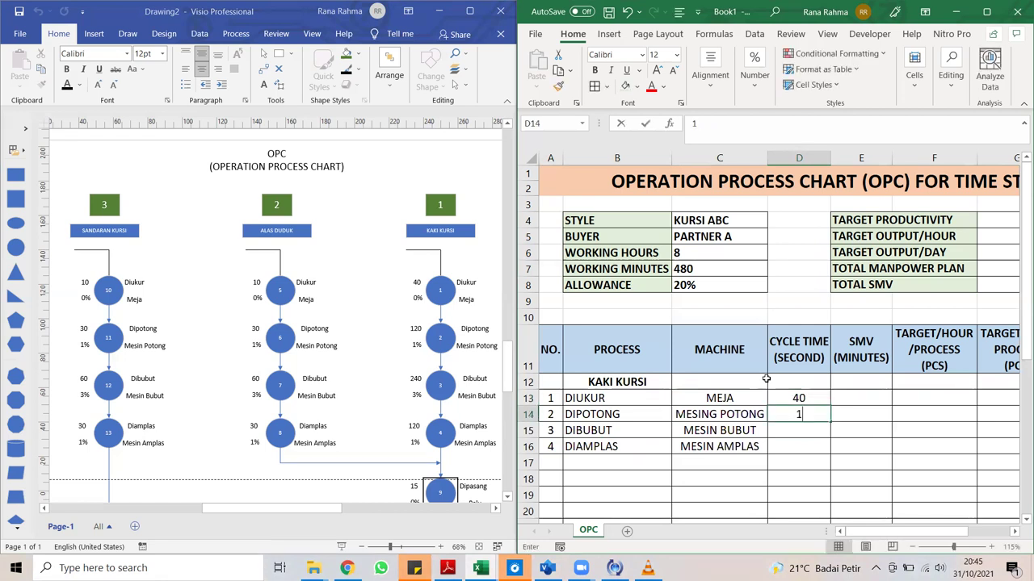
pyautogui.write('20')
pyautogui.press('Return')
pyautogui.write('240')
pyautogui.press('Return')
pyautogui.write('120')
pyautogui.press('Return')
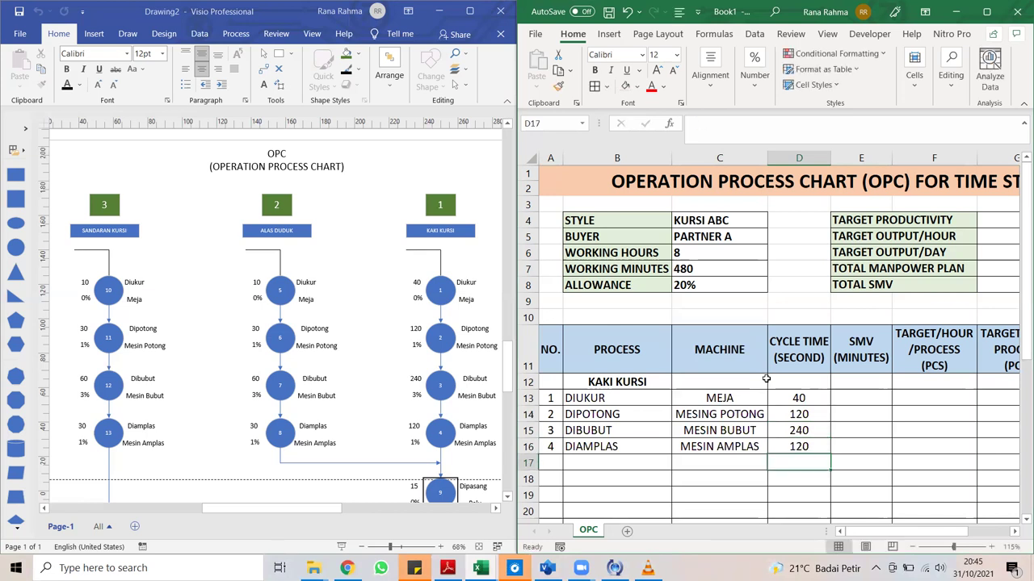
# Enter the part heading ALAS DUDUK in B18 and the process number 5 in A19.
pyautogui.click(613, 463)
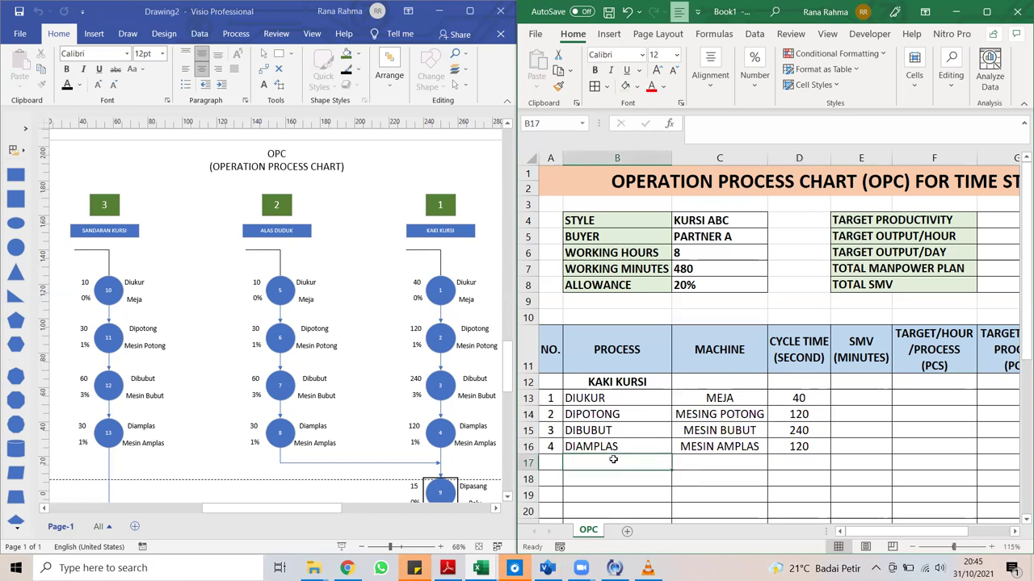
pyautogui.press('Return')
pyautogui.write('ALAS DUDUK')
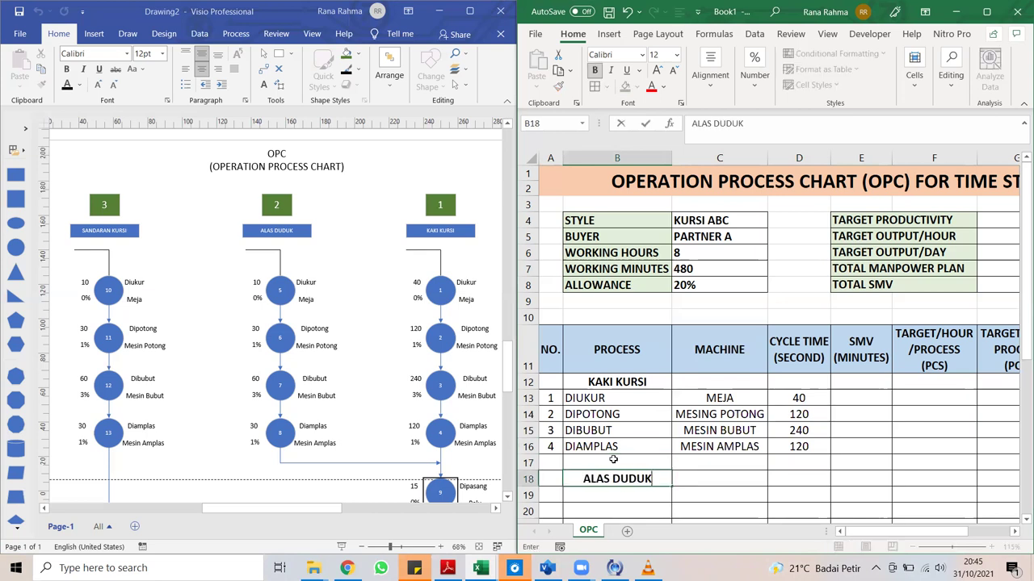
pyautogui.press('Return')
pyautogui.press('Left')
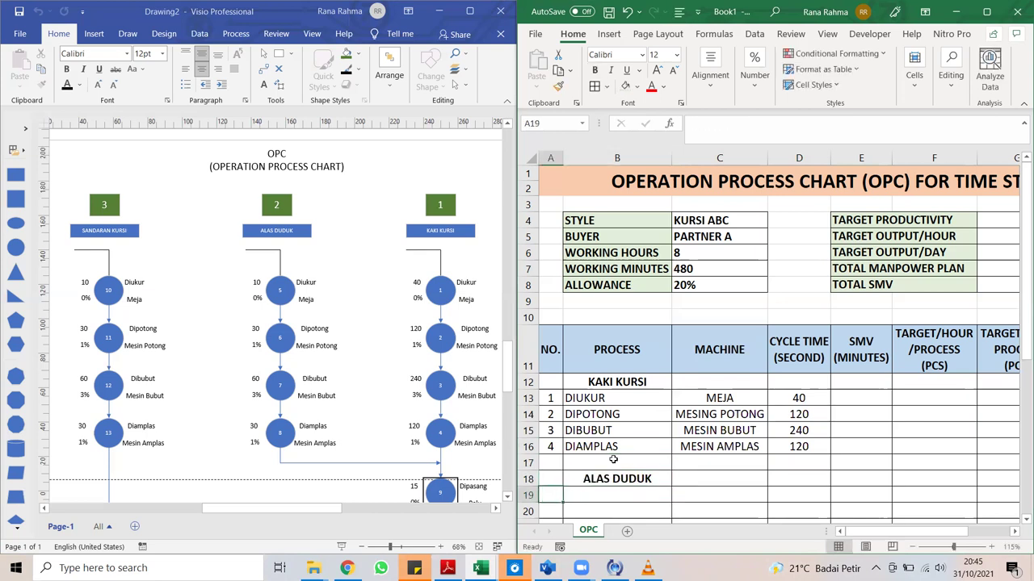
pyautogui.write('5')
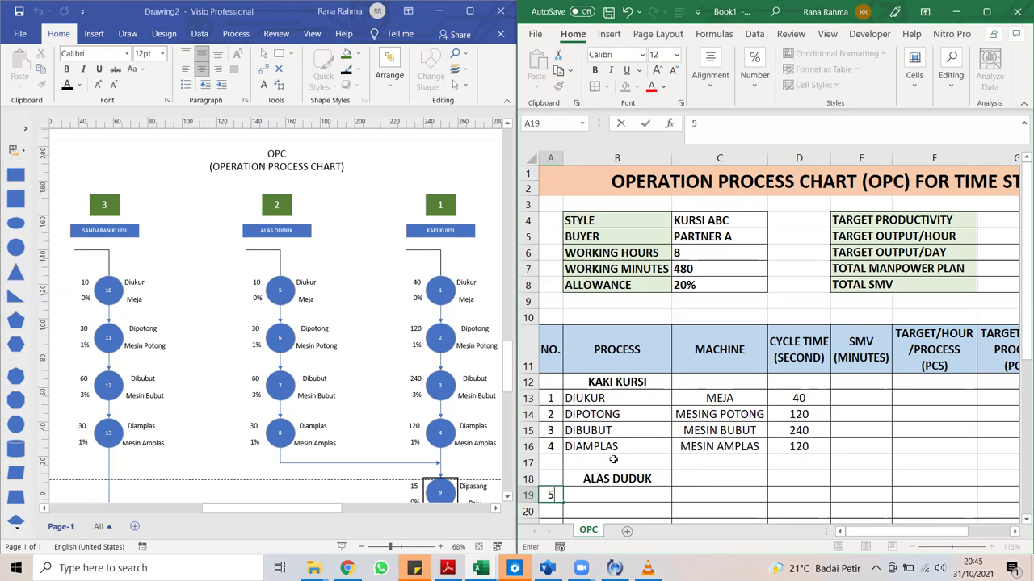
pyautogui.press('Tab')
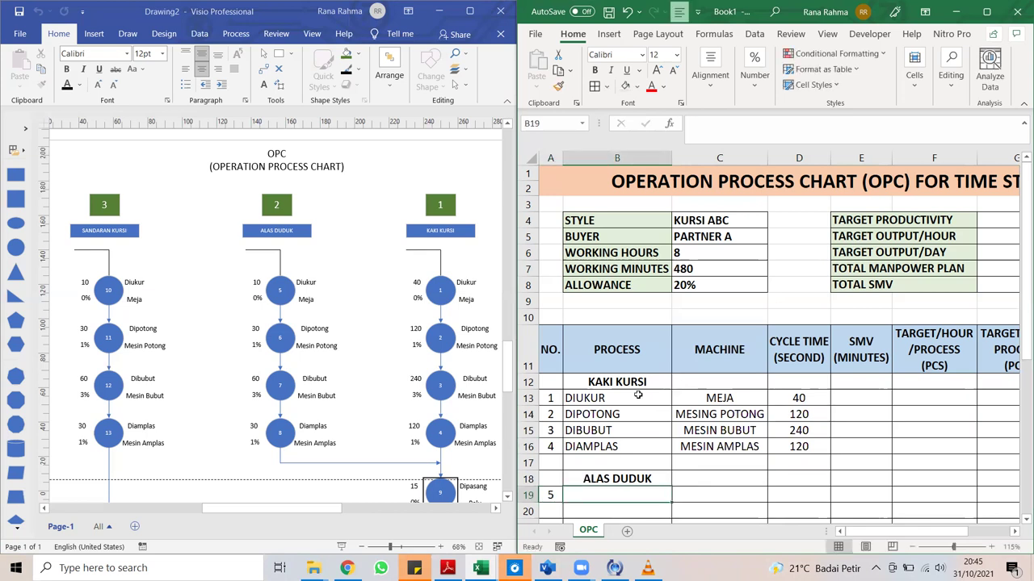
# Copy the KAKI KURSI processes and machines from B13:C16 to B19:C22 under ALAS DUDUK.
pyautogui.moveTo(638, 395); pyautogui.dragTo(735, 446)
pyautogui.hotkey('ctrl', 'c')
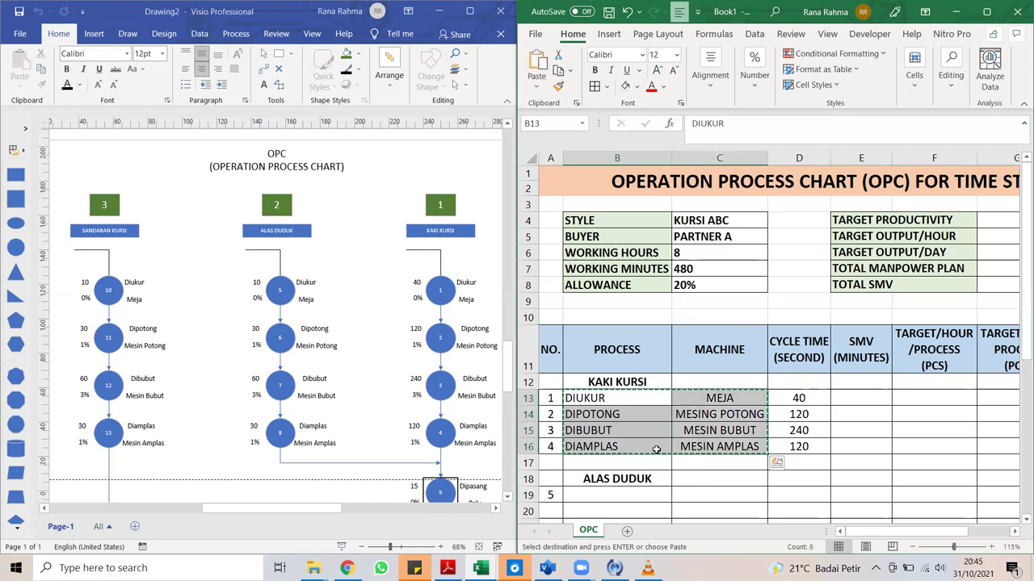
pyautogui.scroll(-1, 656, 449)
pyautogui.scroll(-1, 656, 450)
pyautogui.click(627, 379)
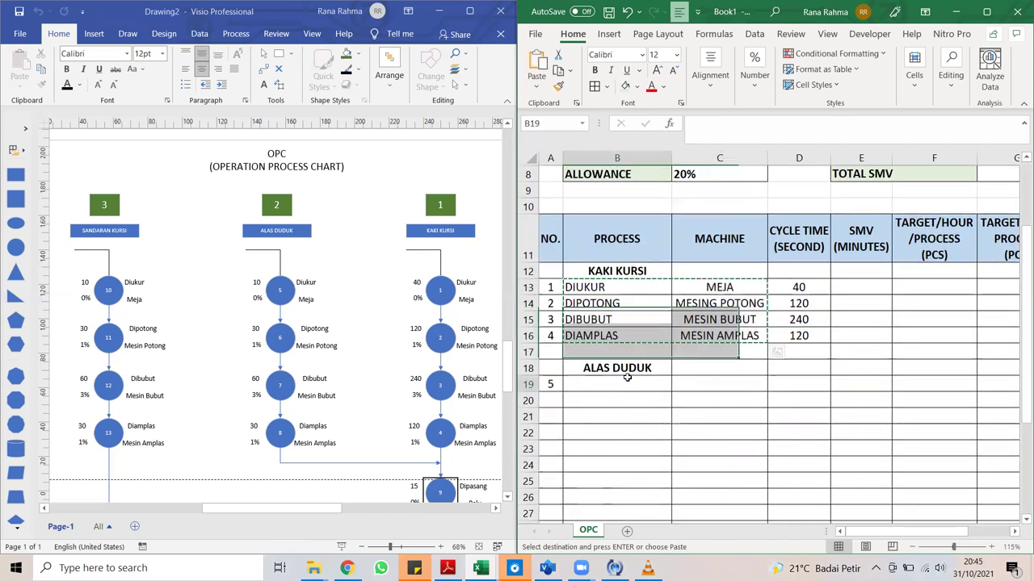
pyautogui.hotkey('ctrl', 'v')
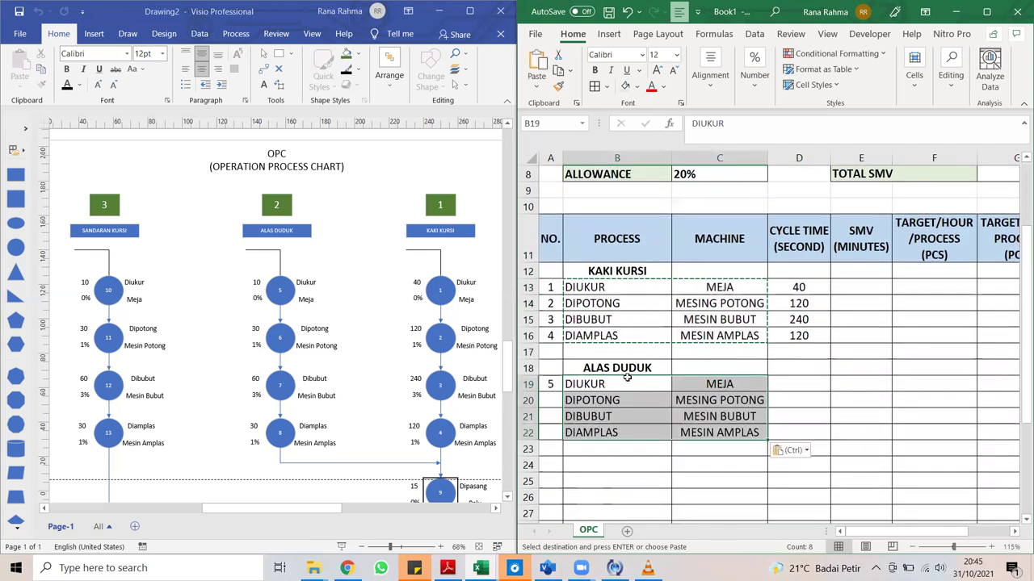
# Enter 6 in A20 and fill the ALAS DUDUK process numbers down to 8 in row 22.
pyautogui.click(551, 399)
pyautogui.write('6')
pyautogui.press('Return')
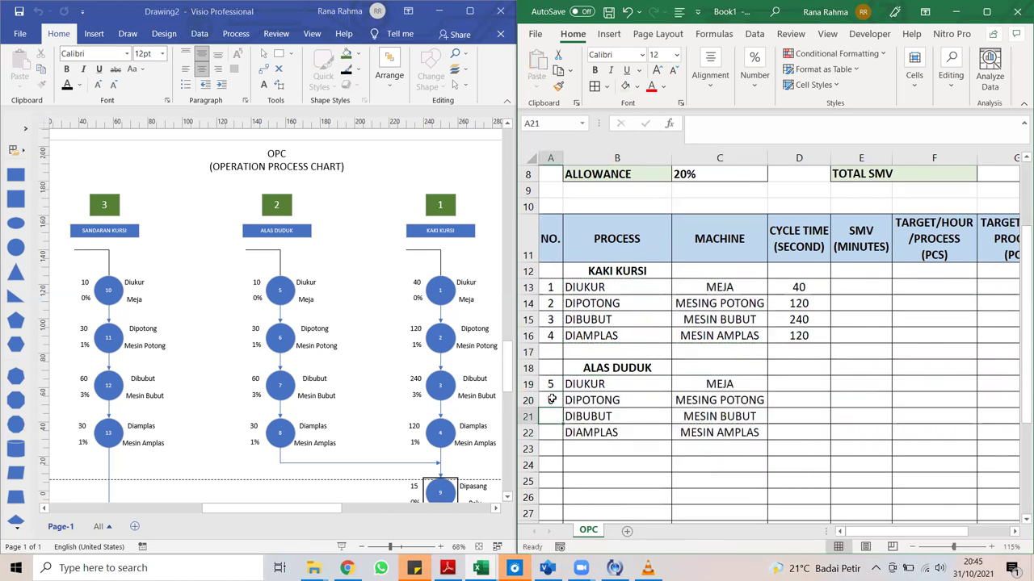
pyautogui.moveTo(552, 385); pyautogui.dragTo(560, 439)
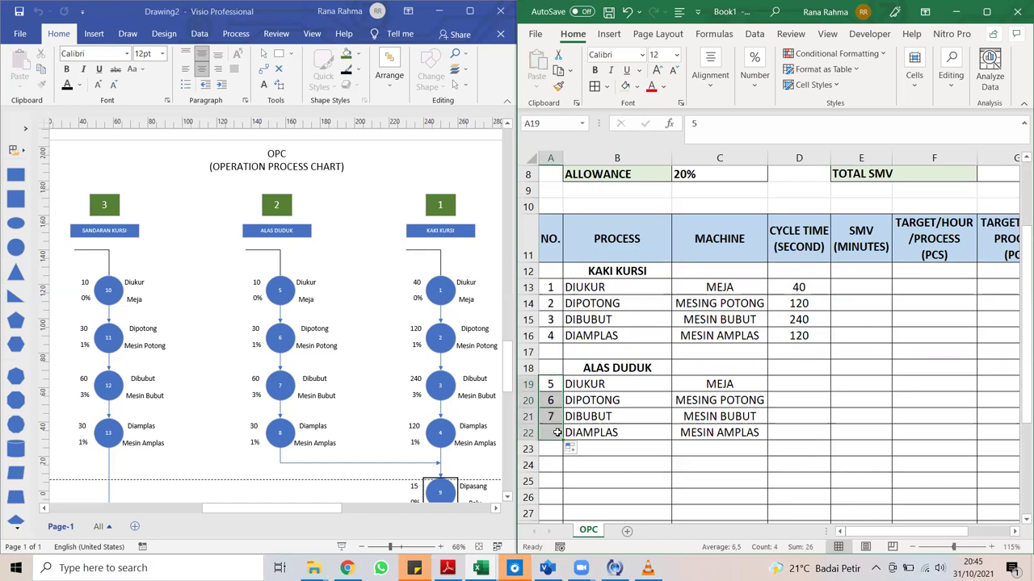
# Enter the part heading SANDARAN KURSI in B24 and the process number 9 in A25.
pyautogui.click(601, 453)
pyautogui.press('Down')
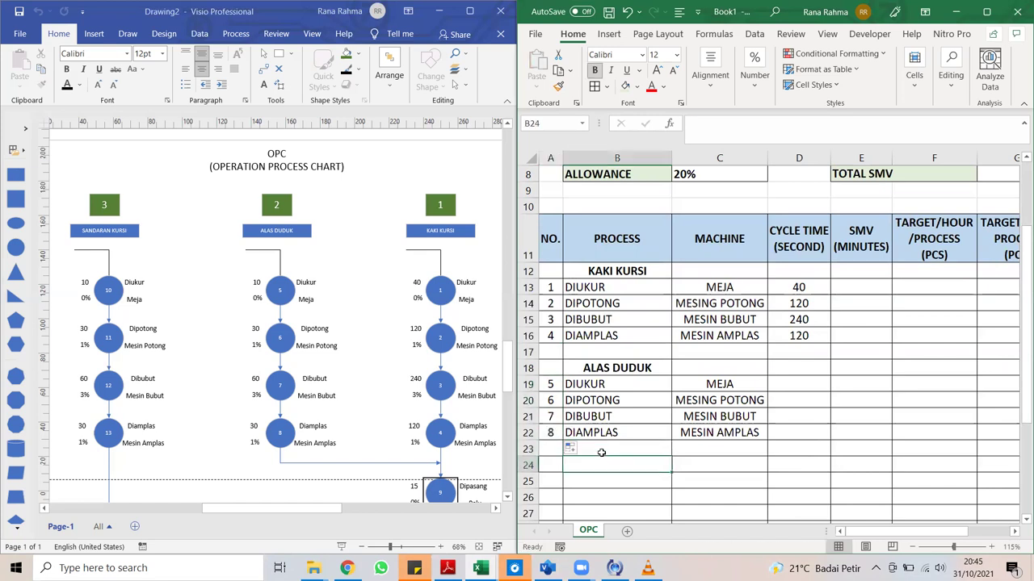
pyautogui.write('SANDA')
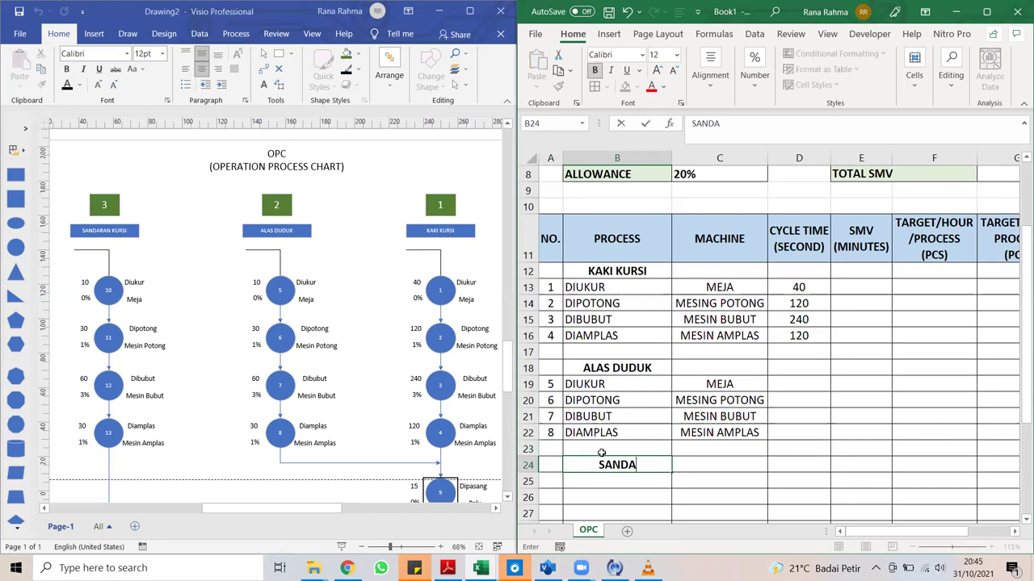
pyautogui.write('RAN KURSI')
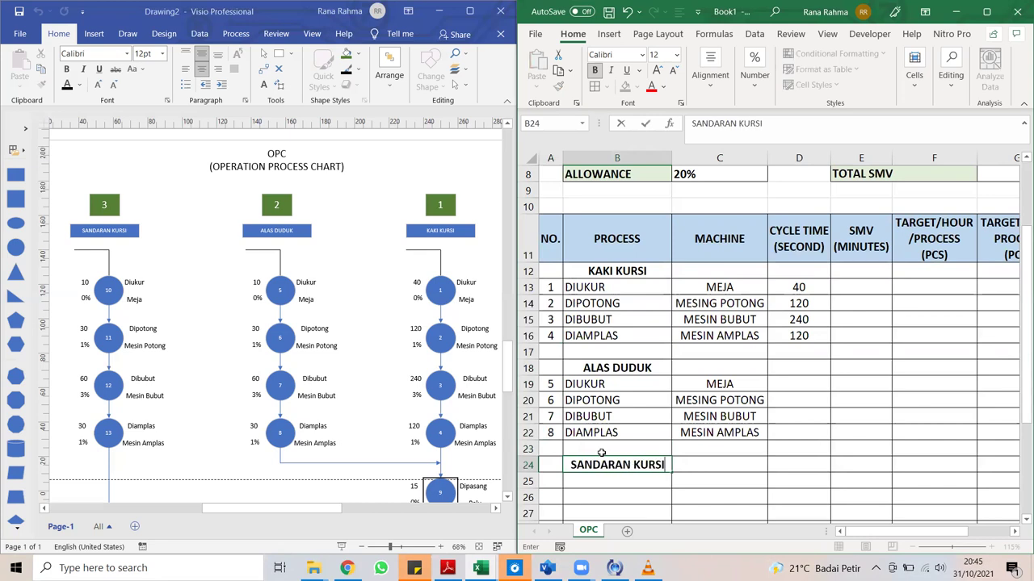
pyautogui.press('Return')
pyautogui.press('Left')
pyautogui.write('9')
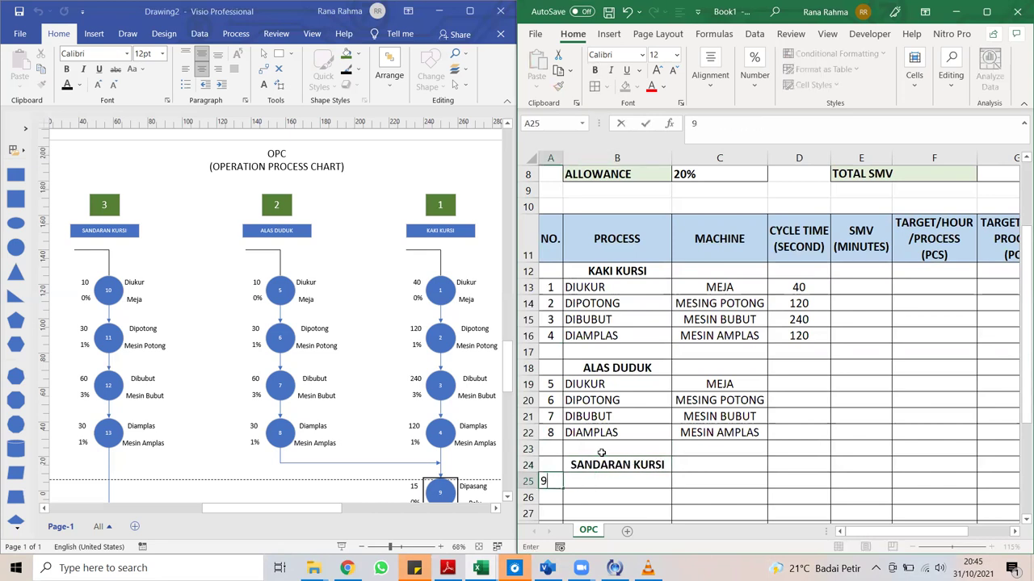
# Copy the ALAS DUDUK processes and machines from B19:C22 to B25:C28 under SANDARAN KURSI.
pyautogui.moveTo(614, 386); pyautogui.dragTo(681, 433)
pyautogui.hotkey('ctrl', 'c')
pyautogui.click(616, 483)
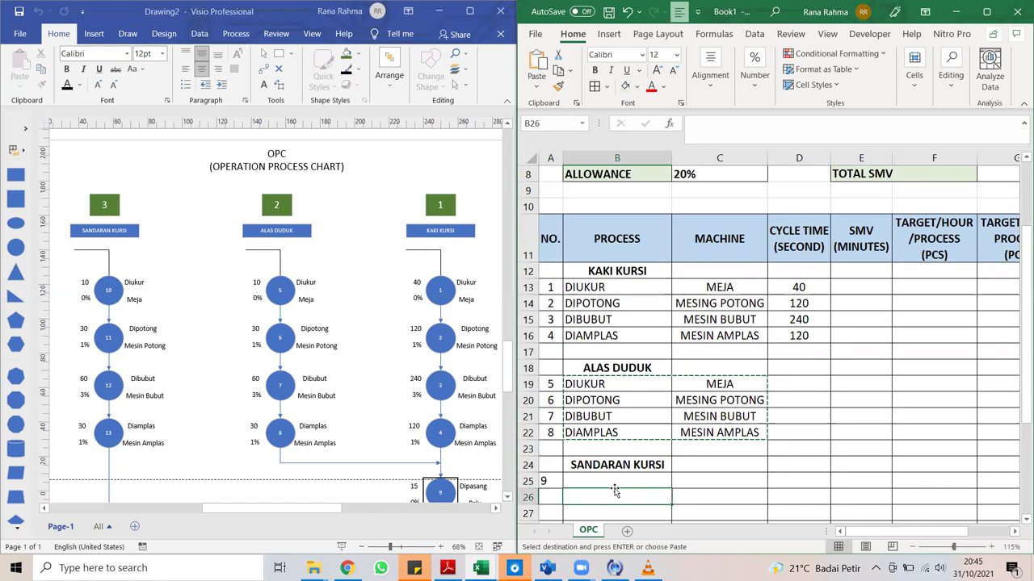
pyautogui.hotkey('ctrl', 'v')
pyautogui.press('Down')
pyautogui.press('Down')
pyautogui.press('Down')
pyautogui.press('Down')
pyautogui.press('Down')
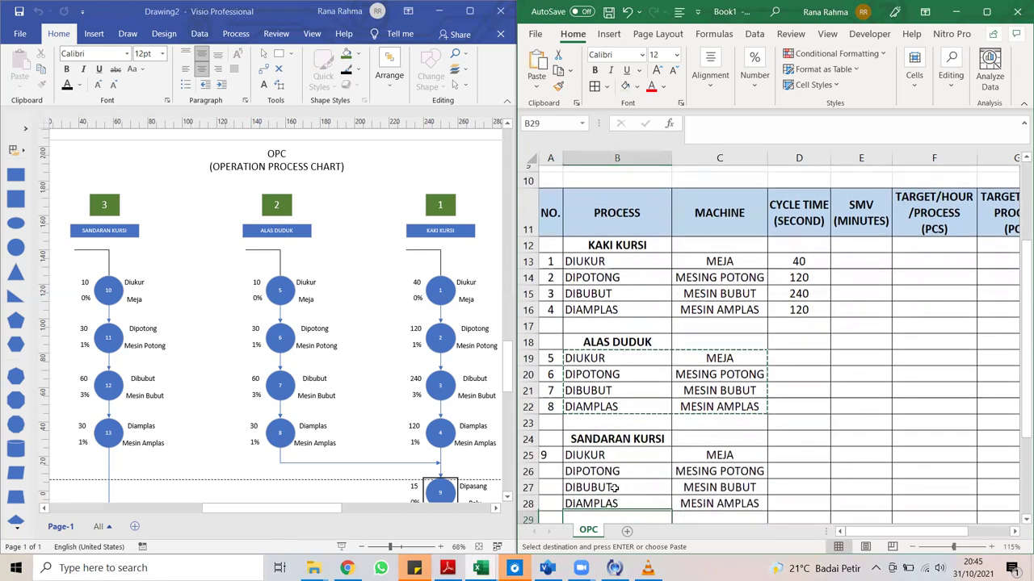
# Center the process number in A25 horizontally.
pyautogui.click(550, 433)
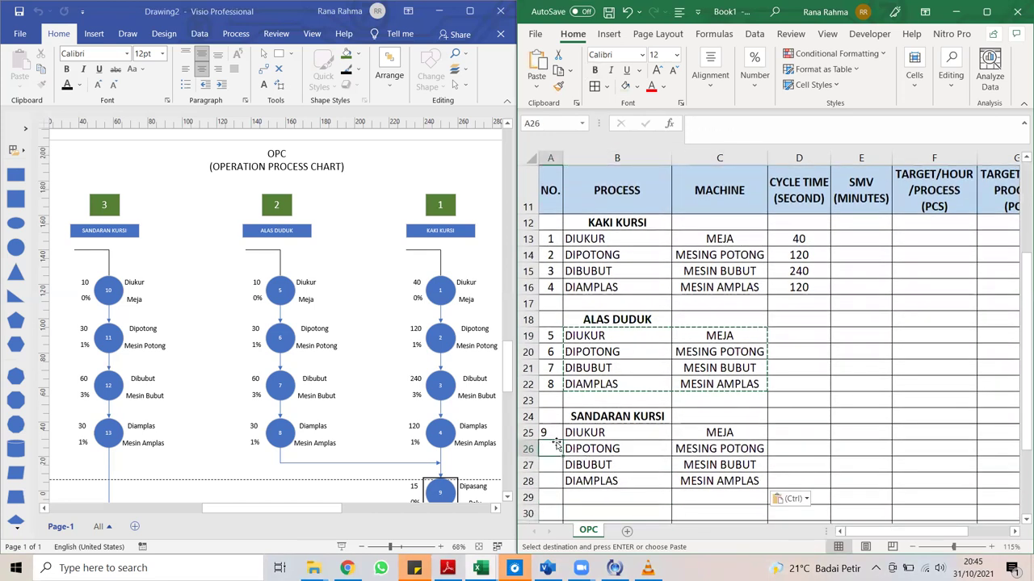
pyautogui.click(710, 75)
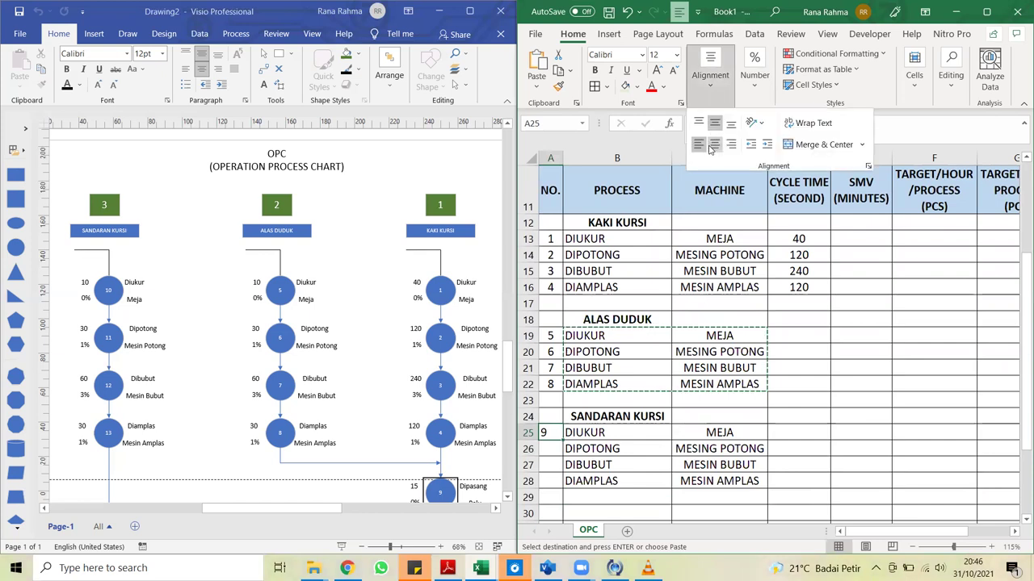
pyautogui.click(715, 144)
# Enter 10 in A26 and fill the SANDARAN KURSI process numbers down to 12 in row 28.
pyautogui.click(564, 450)
pyautogui.click(557, 446)
pyautogui.write('10')
pyautogui.press('Return')
pyautogui.moveTo(554, 433); pyautogui.dragTo(559, 485)
# Enter the ALAS DUDUK cycle times 10, 30, 60 and 30 seconds in D19:D22.
pyautogui.click(785, 334)
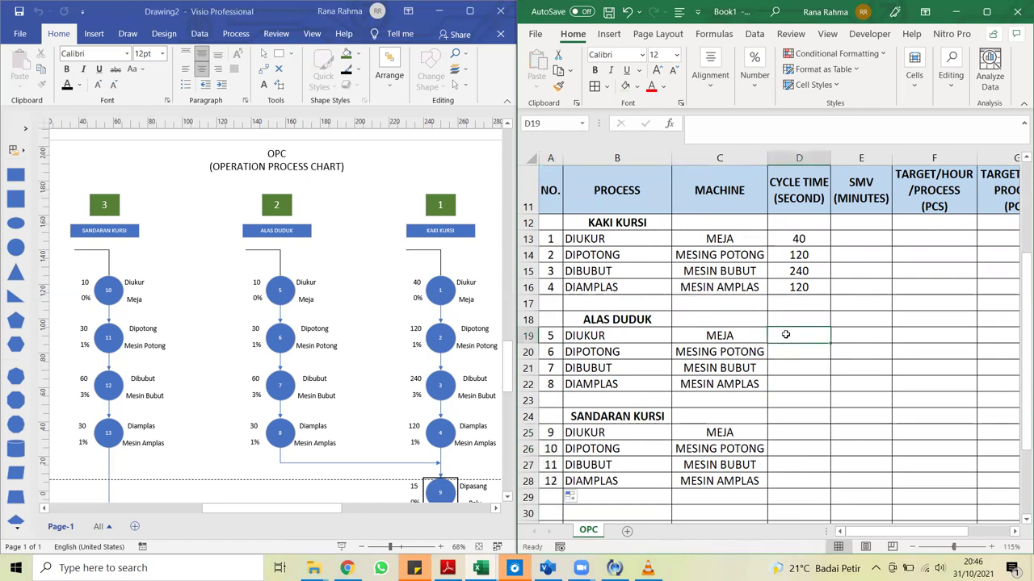
pyautogui.write('10')
pyautogui.press('Return')
pyautogui.write('30')
pyautogui.press('Return')
pyautogui.write('60')
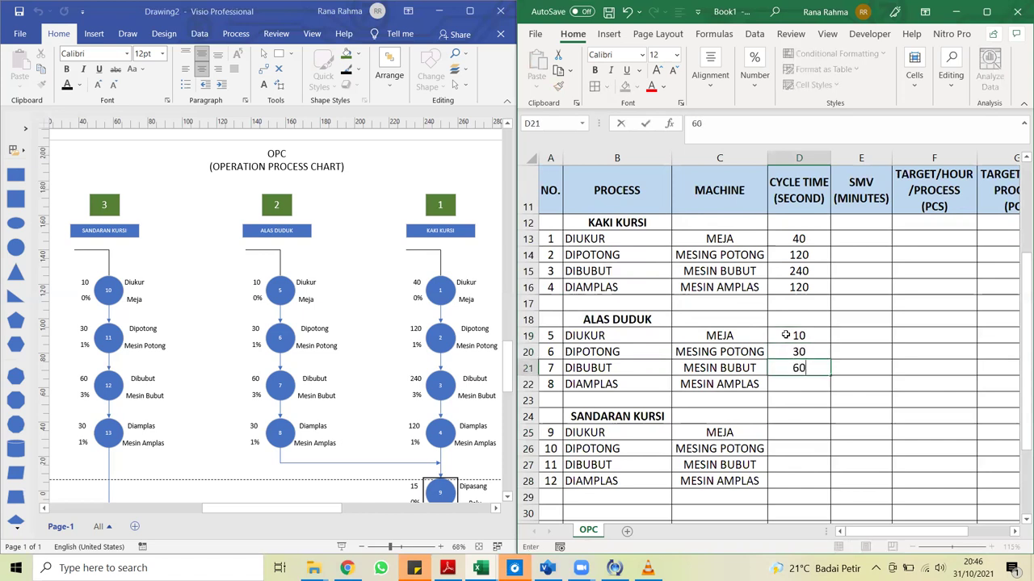
pyautogui.press('Return')
pyautogui.write('30')
pyautogui.press('Return')
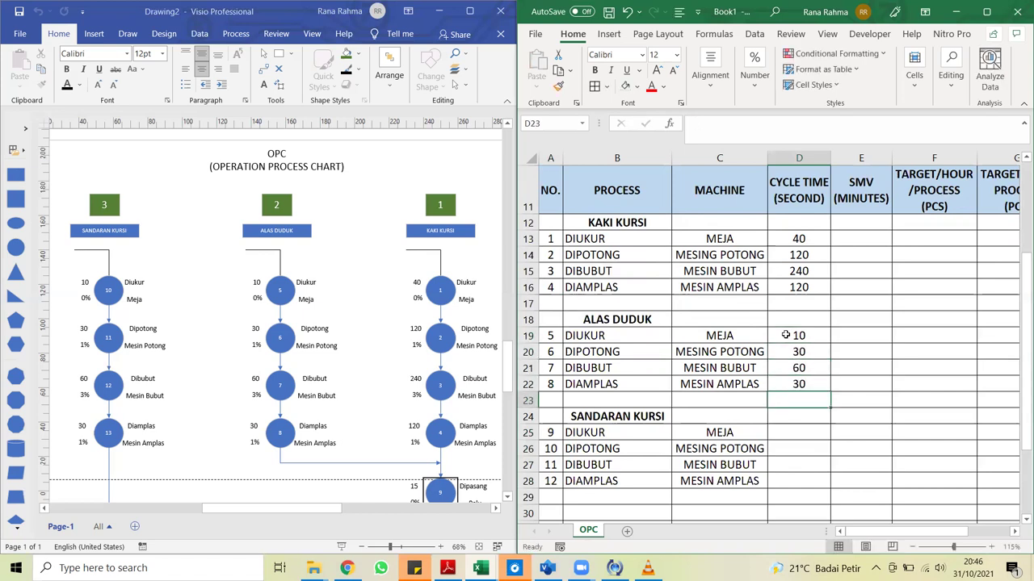
# Copy the ALAS DUDUK cycle times from D19:D22 to the SANDARAN KURSI rows in D25:D28.
pyautogui.moveTo(798, 332); pyautogui.dragTo(798, 383)
pyautogui.hotkey('ctrl', 'c')
pyautogui.press('Down')
pyautogui.press('Down')
pyautogui.press('Down')
pyautogui.press('Down')
pyautogui.press('Down')
pyautogui.press('Down')
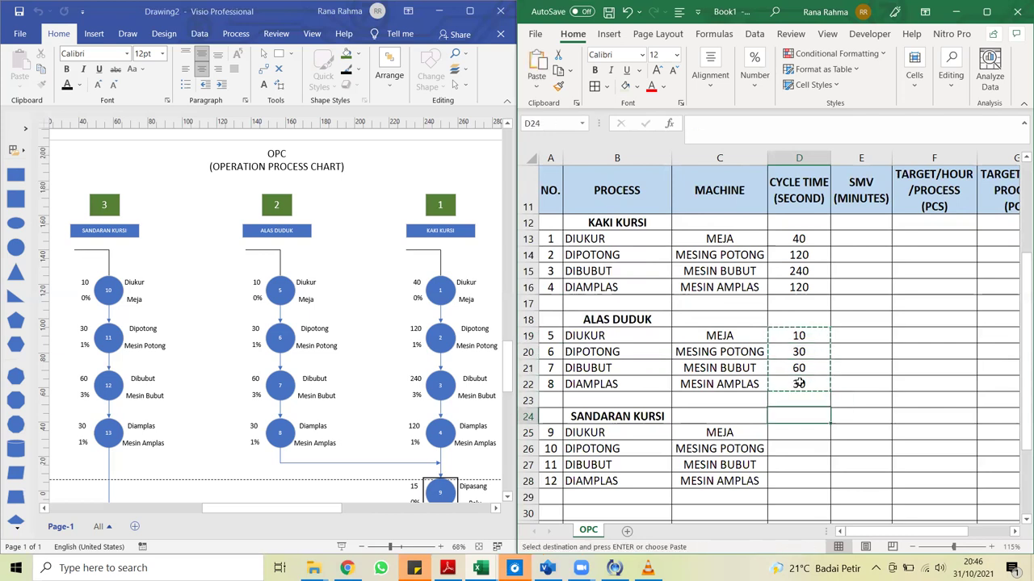
pyautogui.hotkey('ctrl', 'v')
pyautogui.press('Down')
pyautogui.press('Down')
pyautogui.press('Down')
pyautogui.press('Down')
pyautogui.press('Down')
pyautogui.press('Left')
pyautogui.press('Left')
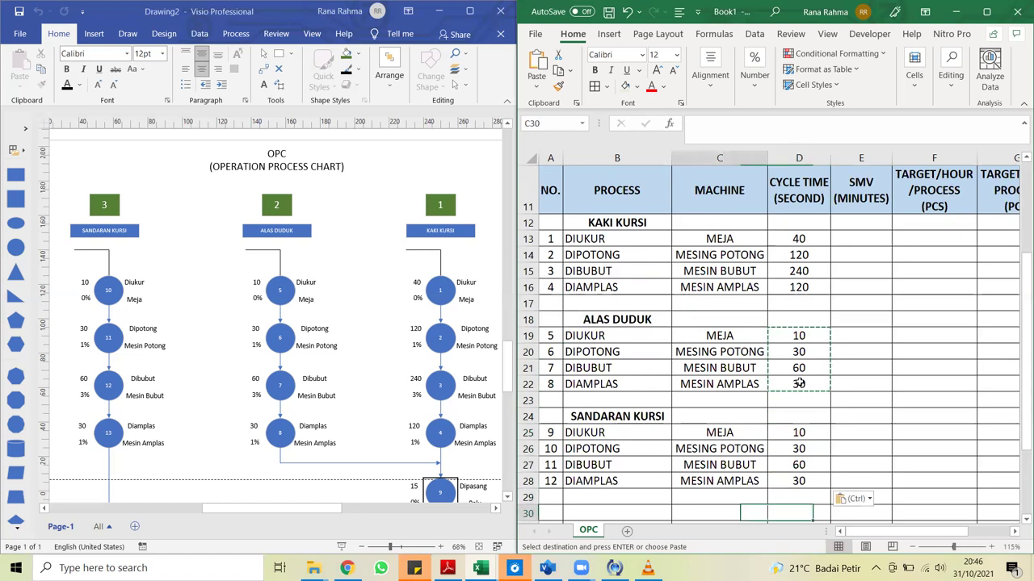
# Add the section heading FINAL ASSEMBLY in B30 below the SANDARAN KURSI rows.
pyautogui.write('FINAL')
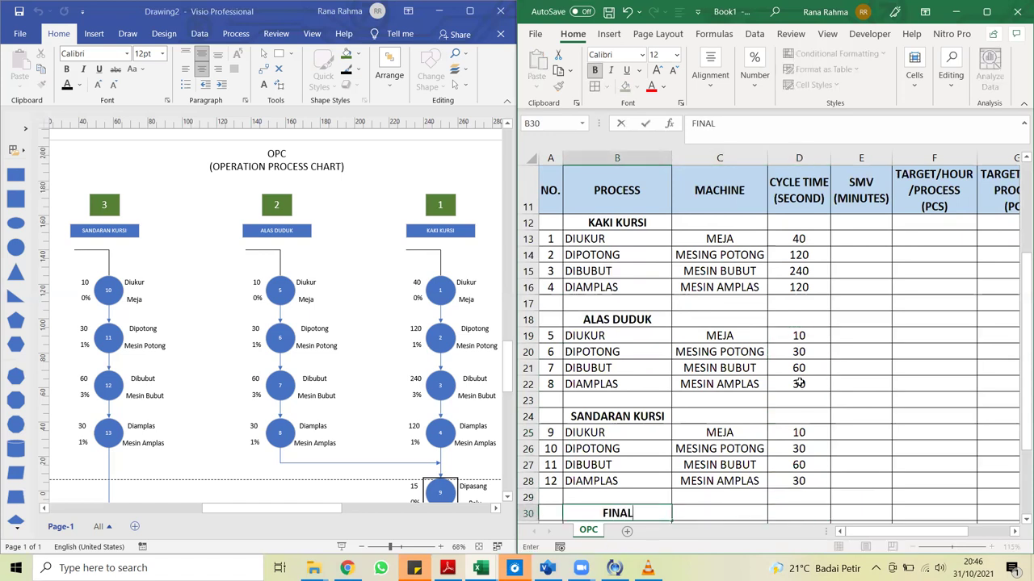
pyautogui.write(' ASSEMBLY')
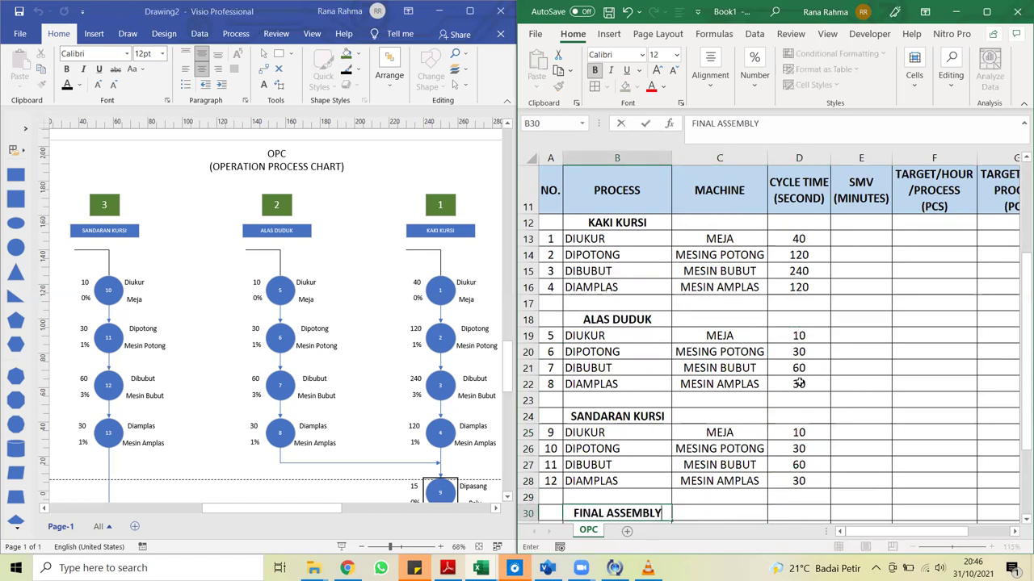
pyautogui.press('Return')
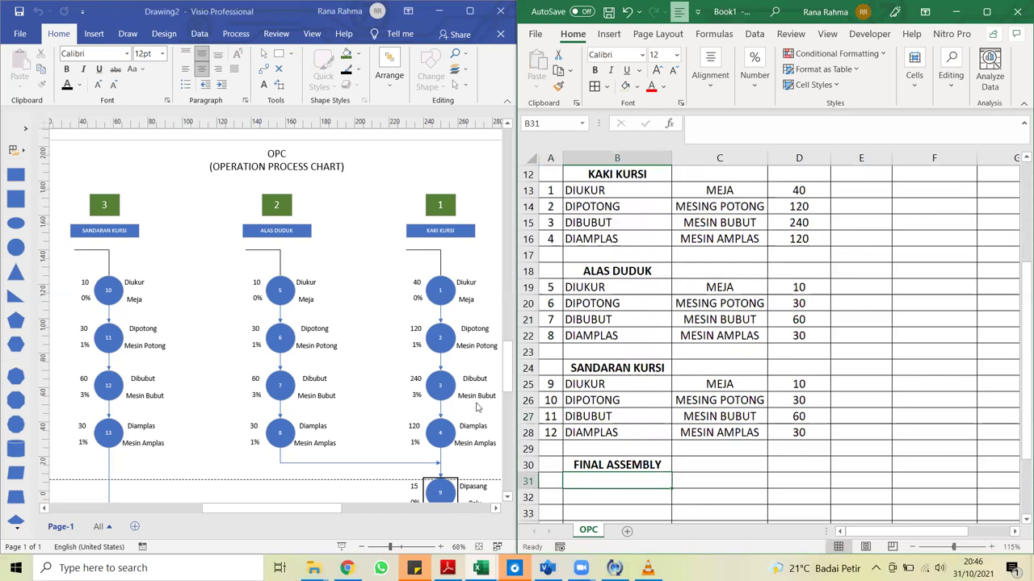
# Check the final assembly operations in the Visio drawing and enter process number 13 in A31.
pyautogui.click(326, 487)
pyautogui.scroll(-10, 326, 487)
pyautogui.scroll(10, 326, 487)
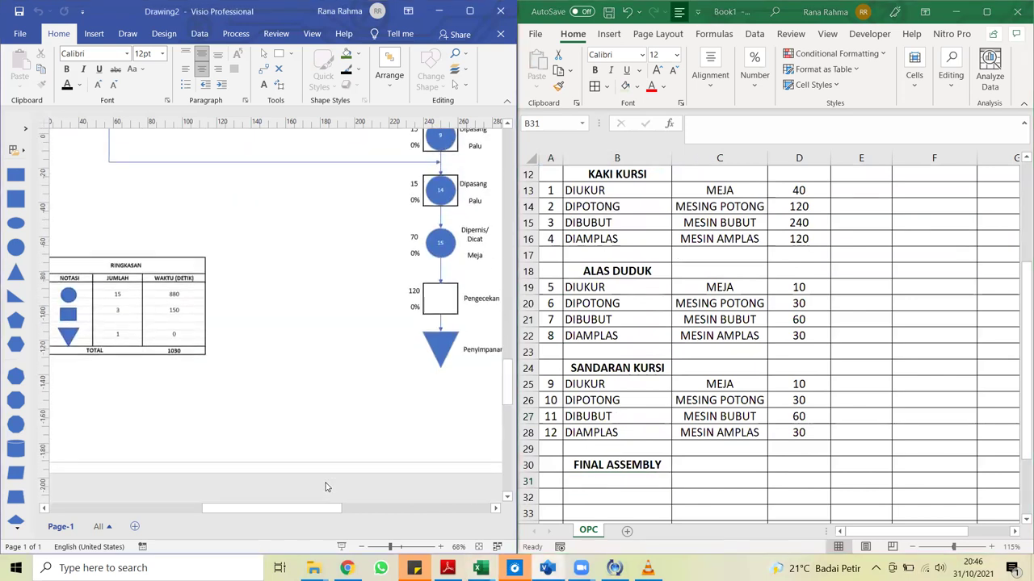
pyautogui.click(691, 480)
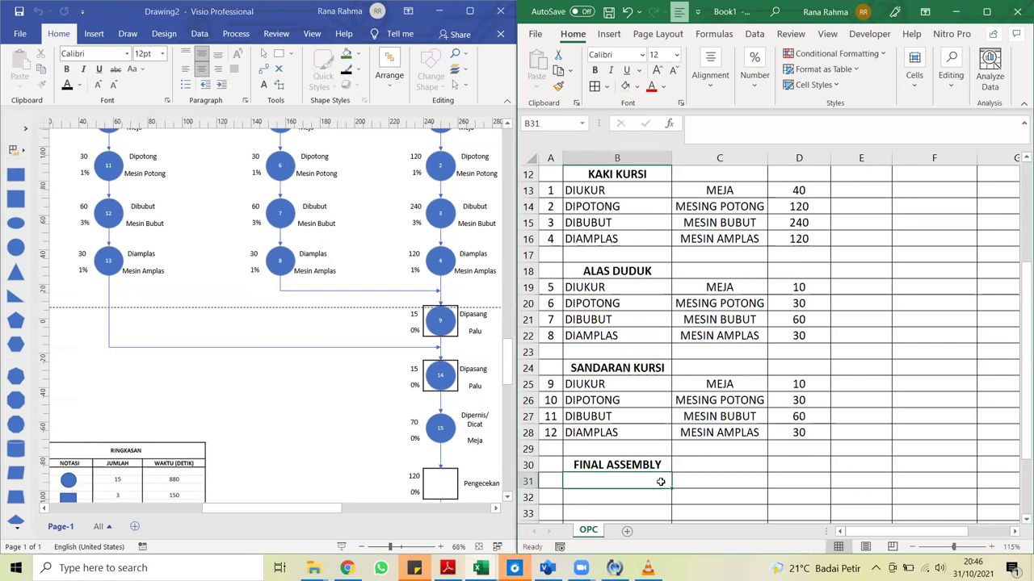
pyautogui.press('Left')
pyautogui.write('13')
pyautogui.press('Tab')
pyautogui.write('DIPASANG')
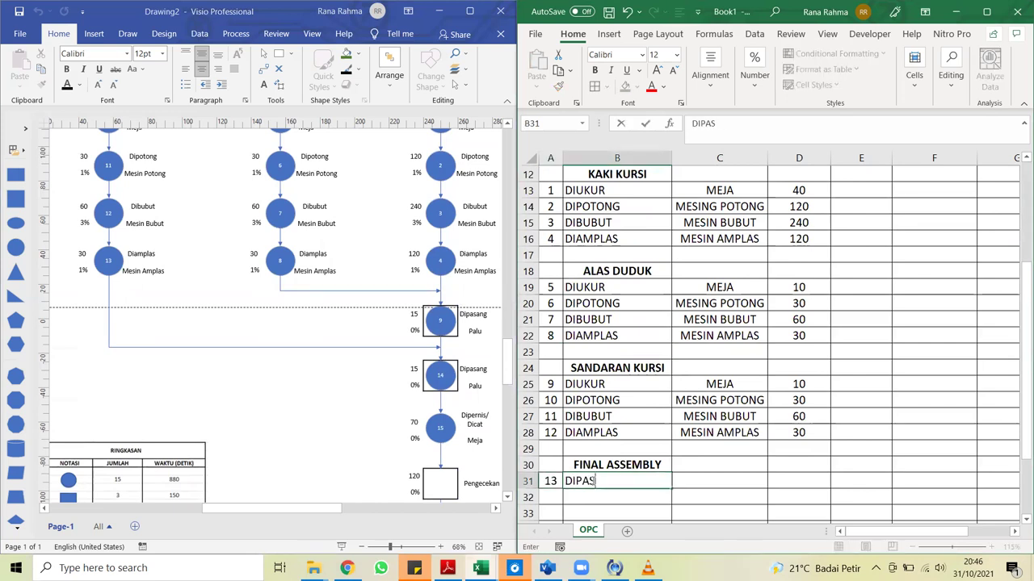
pyautogui.press('BackSpace')
pyautogui.press('BackSpace')
pyautogui.press('BackSpace')
pyautogui.press('BackSpace')
pyautogui.press('BackSpace')
pyautogui.press('BackSpace')
pyautogui.press('BackSpace')
pyautogui.press('BackSpace')
# Enter the process name PEMASANGAN KAKI KURSI+ALAS DUDUK in B31.
pyautogui.write('PEMASANGAN KAKI')
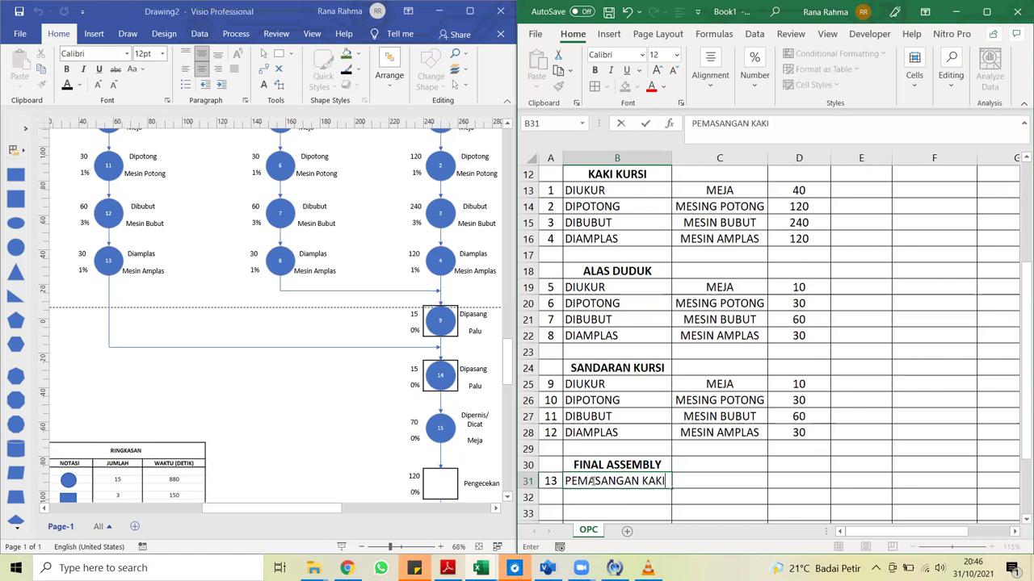
pyautogui.write(' KURSI+AL')
pyautogui.press('BackSpace')
pyautogui.press('BackSpace')
pyautogui.write('ALSA')
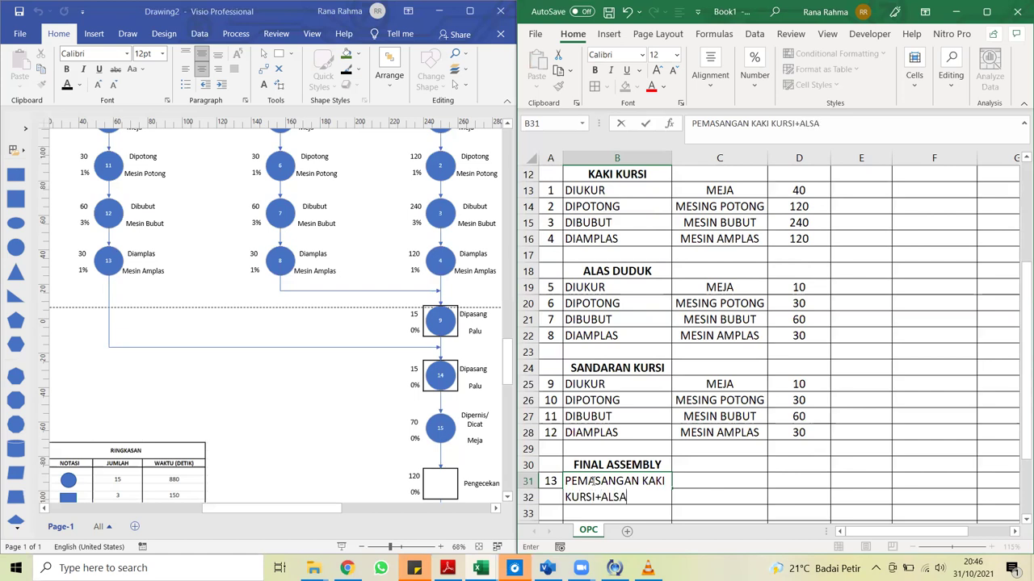
pyautogui.press('BackSpace')
pyautogui.press('BackSpace')
pyautogui.write('AS DUDUK')
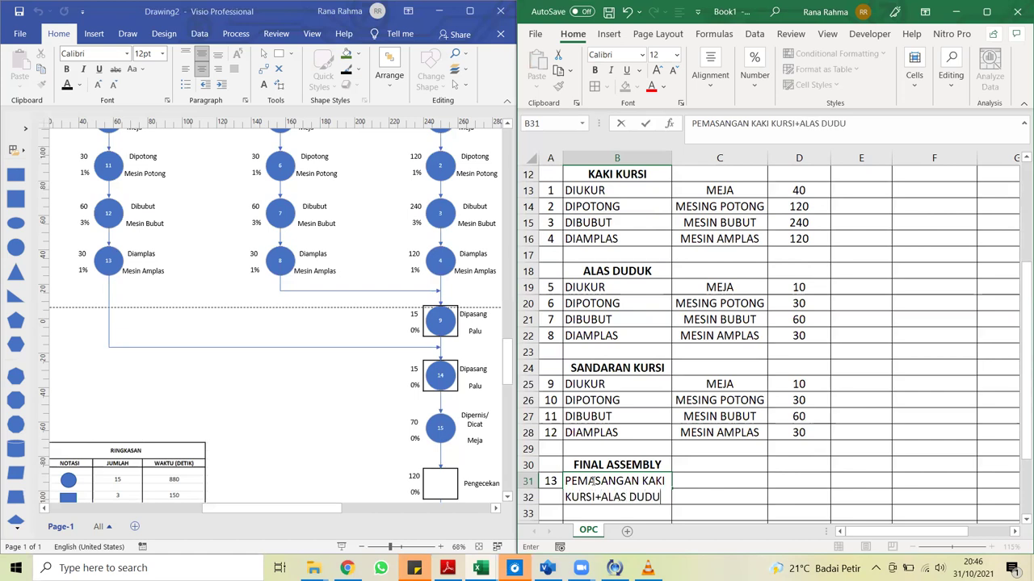
pyautogui.press('Return')
# Enter process number 14 in A32.
pyautogui.press('Left')
pyautogui.write('14')
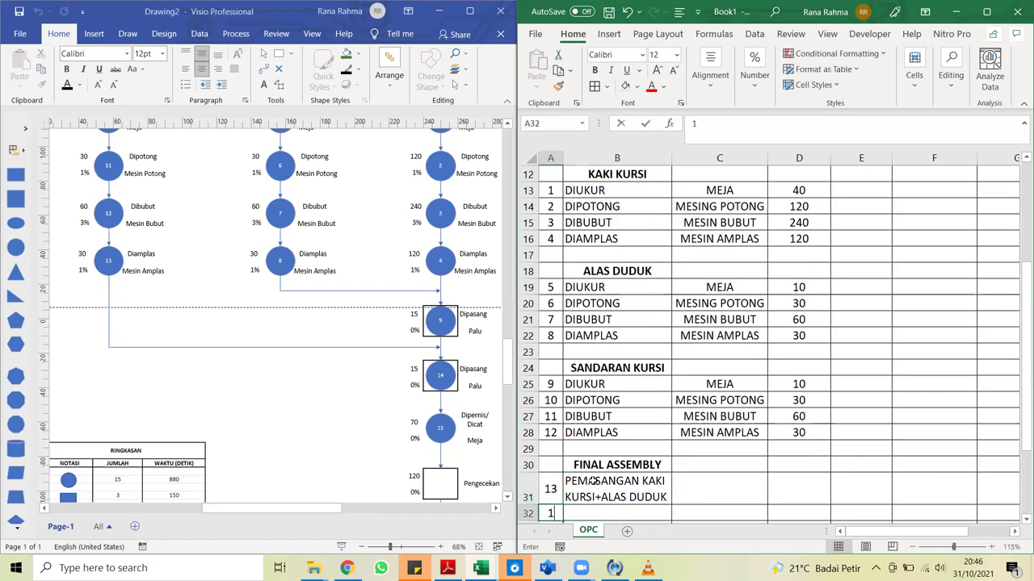
pyautogui.press('Tab')
# Complete process 13 in row 31 with machine PALU and a cycle time of 15 seconds.
pyautogui.press('Up')
pyautogui.press('Right')
pyautogui.write('PALU')
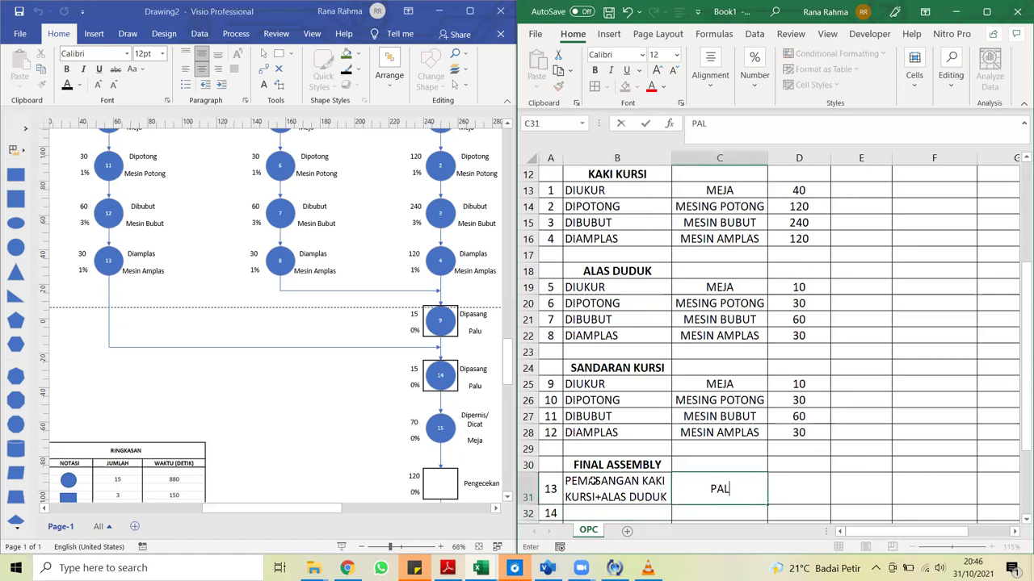
pyautogui.press('Tab')
pyautogui.write('15')
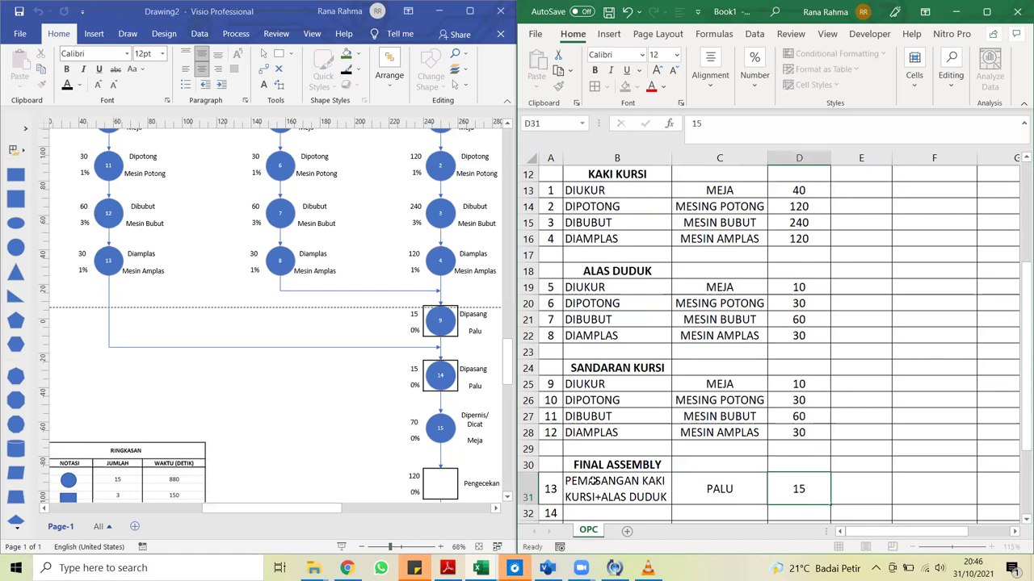
pyautogui.press('Return')
# Fill row 32 with the process PEMASANGAN SANDARAN KURSI, machine PALU and a cycle time of 15 seconds.
pyautogui.press('Tab')
pyautogui.write('P')
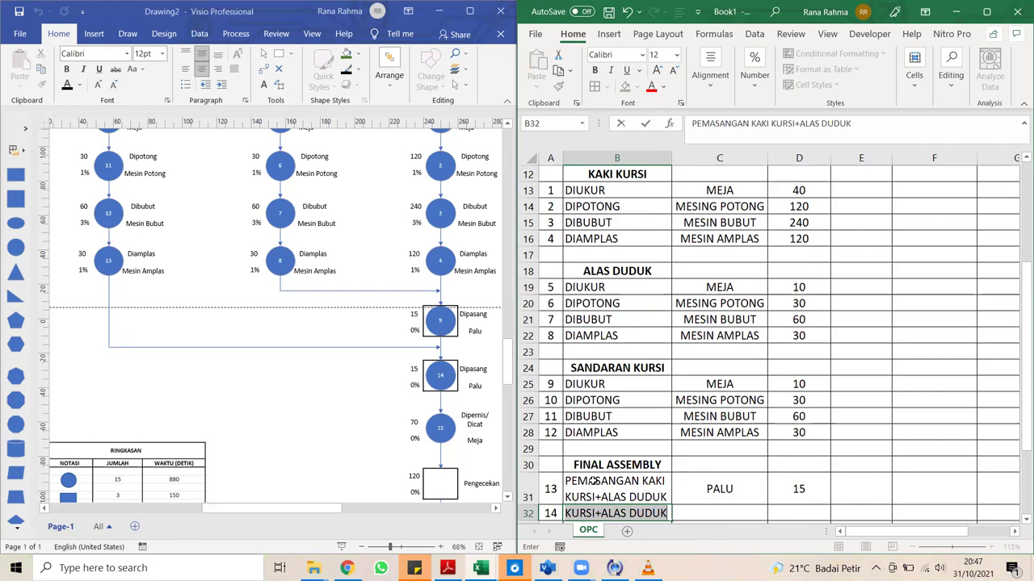
pyautogui.write('SANDARAN KURSI')
pyautogui.press('Tab')
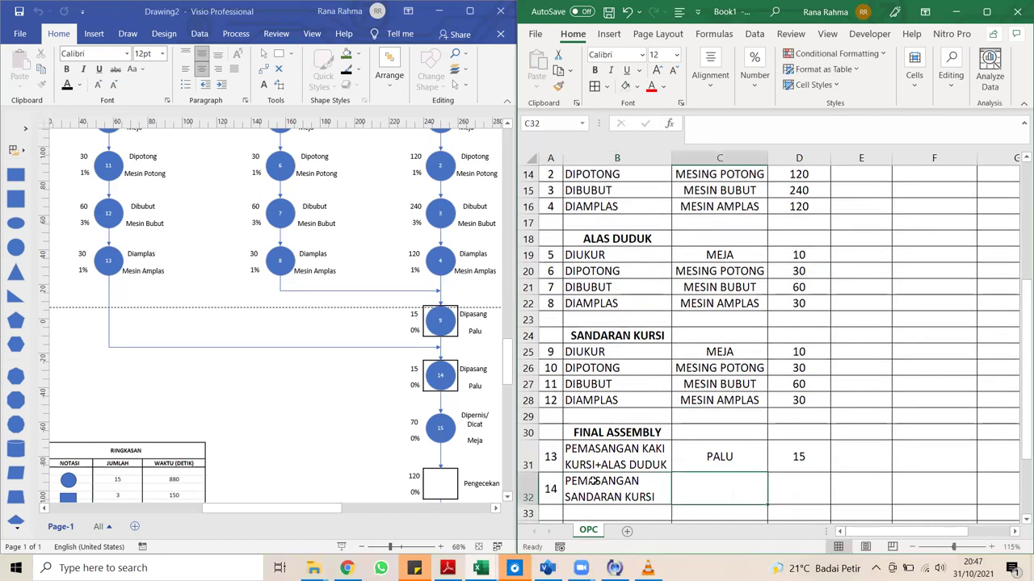
pyautogui.write('PALU')
pyautogui.press('Tab')
pyautogui.write('15')
pyautogui.press('Return')
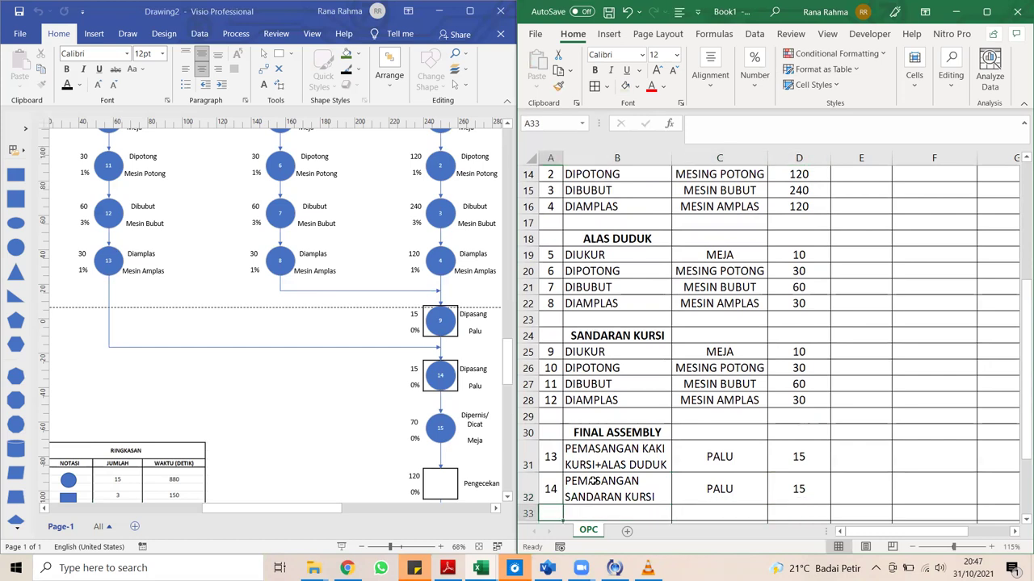
# Fill row 33 with process number 15, DIPERNIS/DICAT, machine MEJA and a cycle time of 70 seconds.
pyautogui.write('15')
pyautogui.press('Tab')
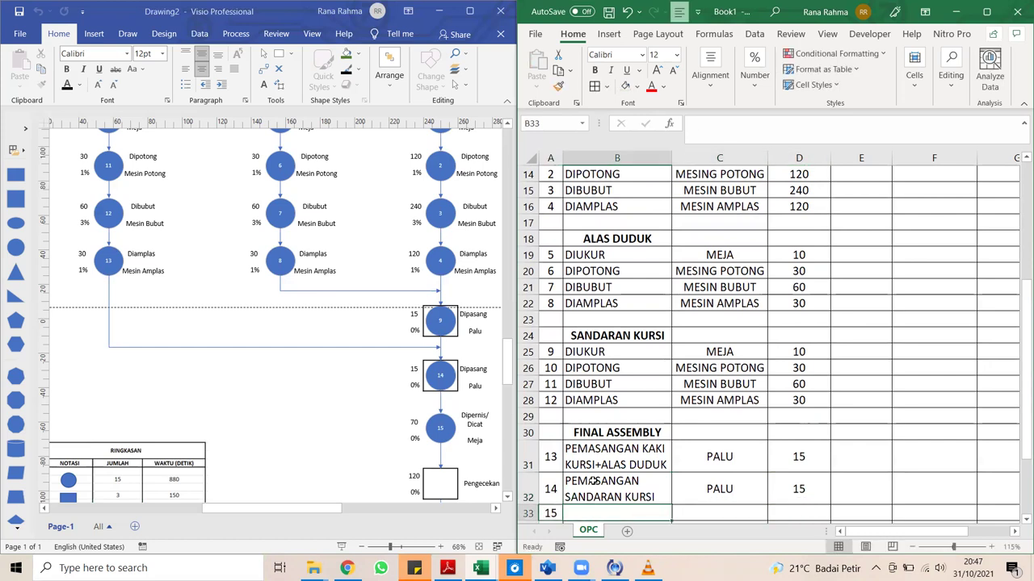
pyautogui.write('DIPERN')
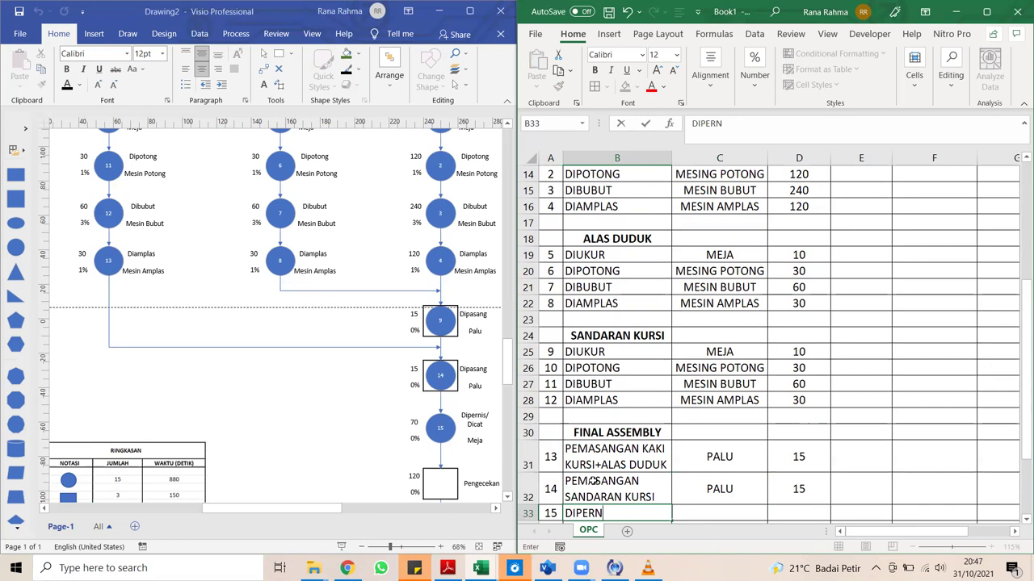
pyautogui.write('IS/DICAT')
pyautogui.press('Tab')
pyautogui.write('MEJA')
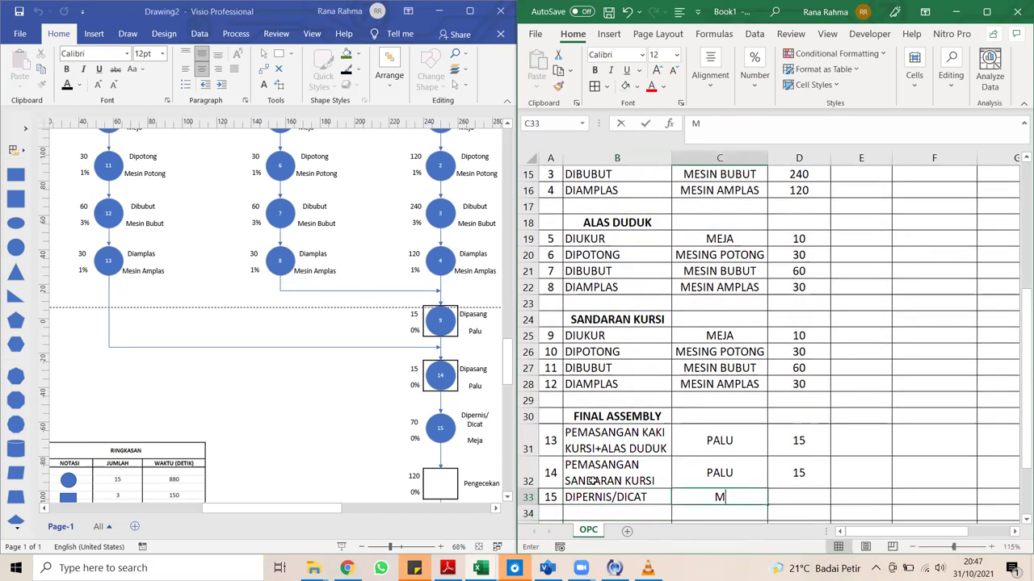
pyautogui.press('Tab')
pyautogui.write('70')
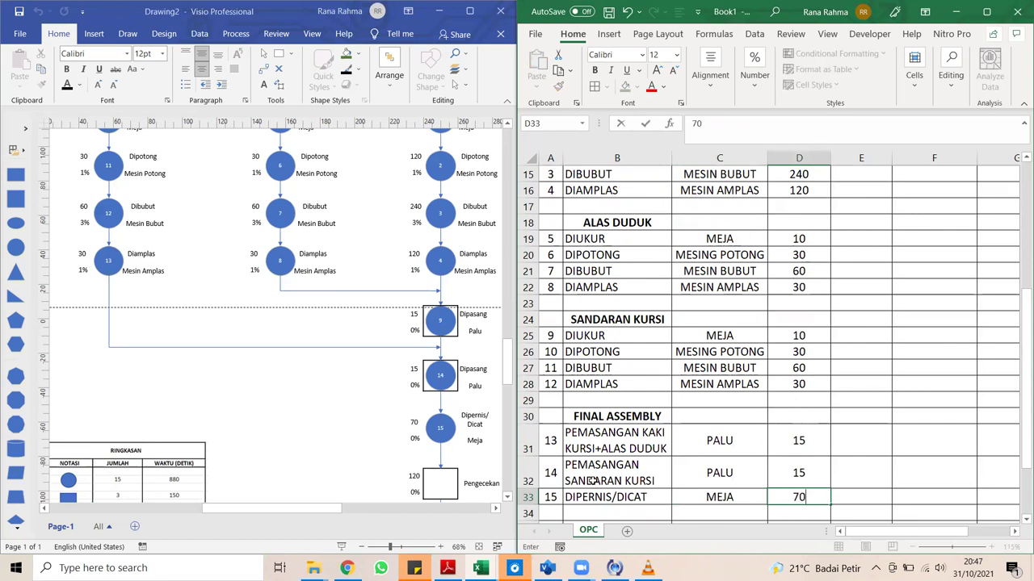
pyautogui.press('Tab')
# Calculate the SMV in E13 with =D13*1,2/60 and fill the formula down to E33.
pyautogui.scroll(3, 592, 479)
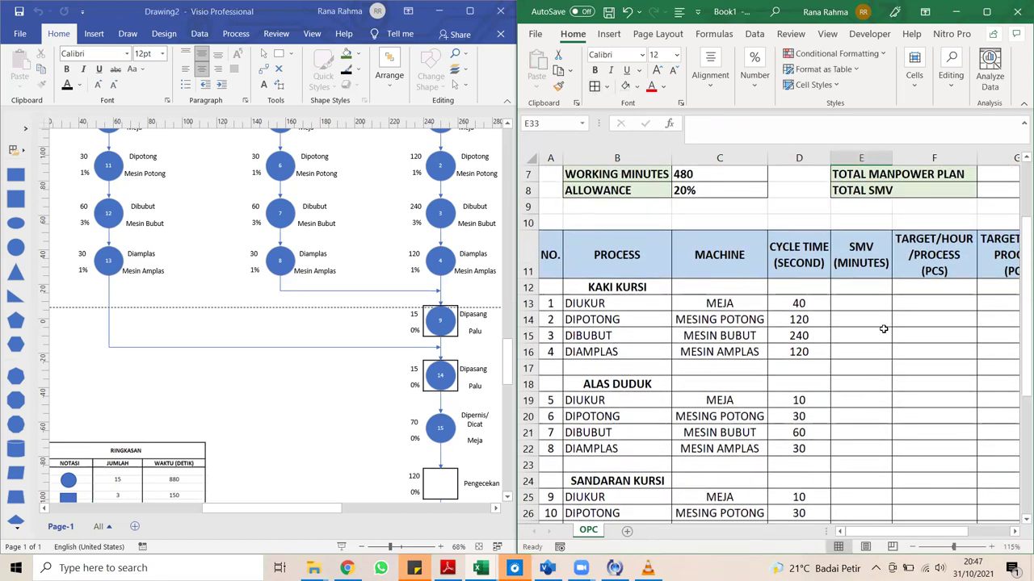
pyautogui.click(850, 305)
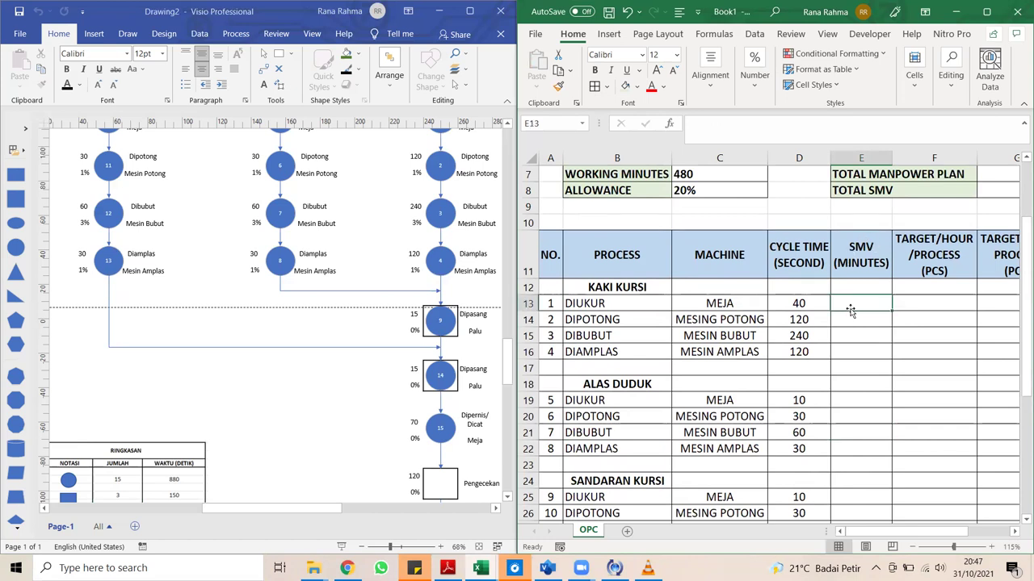
pyautogui.write('=')
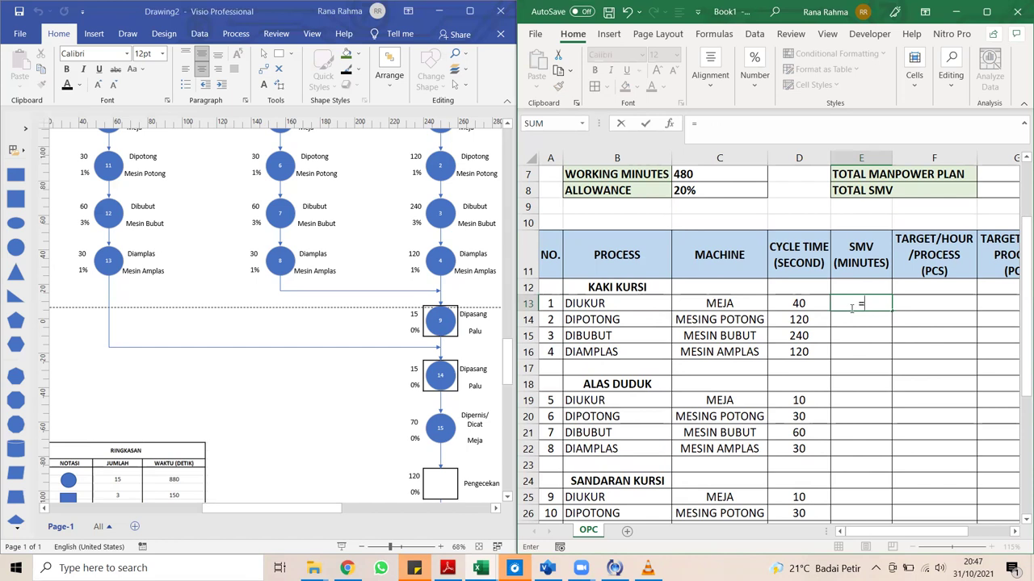
pyautogui.press('Left')
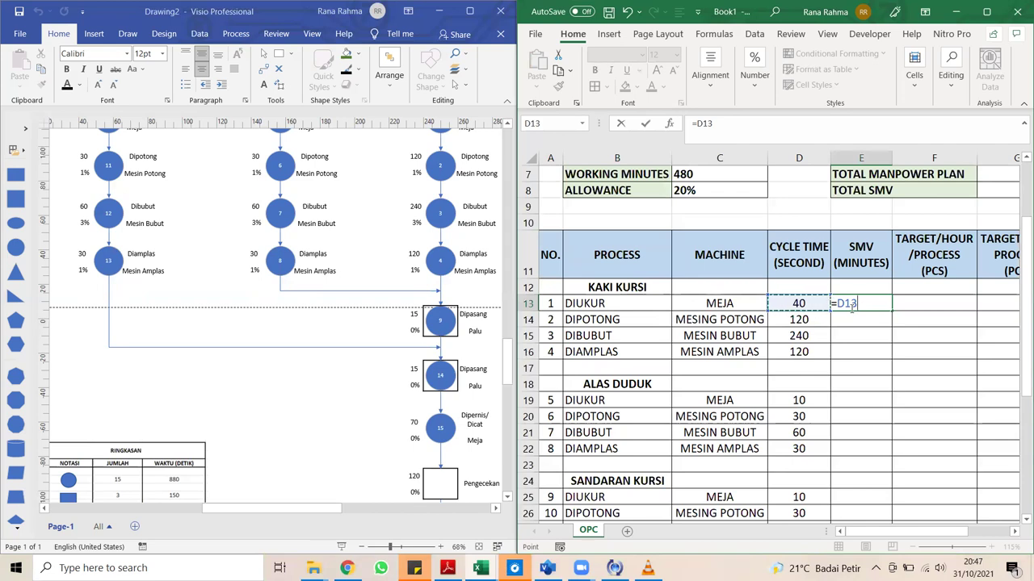
pyautogui.write('*1,2/60')
pyautogui.press('Return')
pyautogui.click(853, 311)
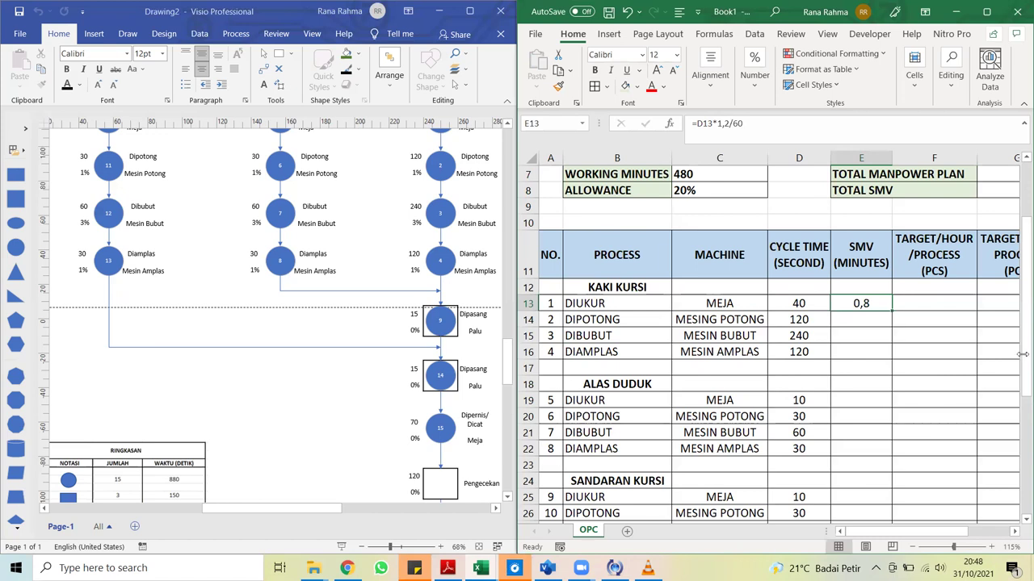
pyautogui.moveTo(892, 311); pyautogui.dragTo(850, 488)
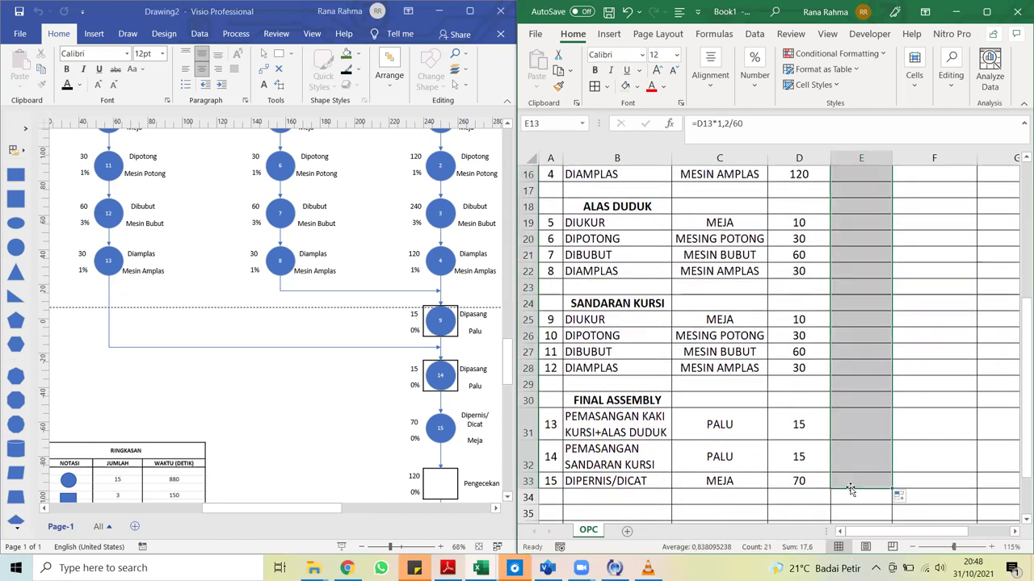
# Clear the SMV formulas from the blank and section heading rows E17:E18, E23:E24 and E29:E30.
pyautogui.moveTo(848, 386); pyautogui.dragTo(848, 399)
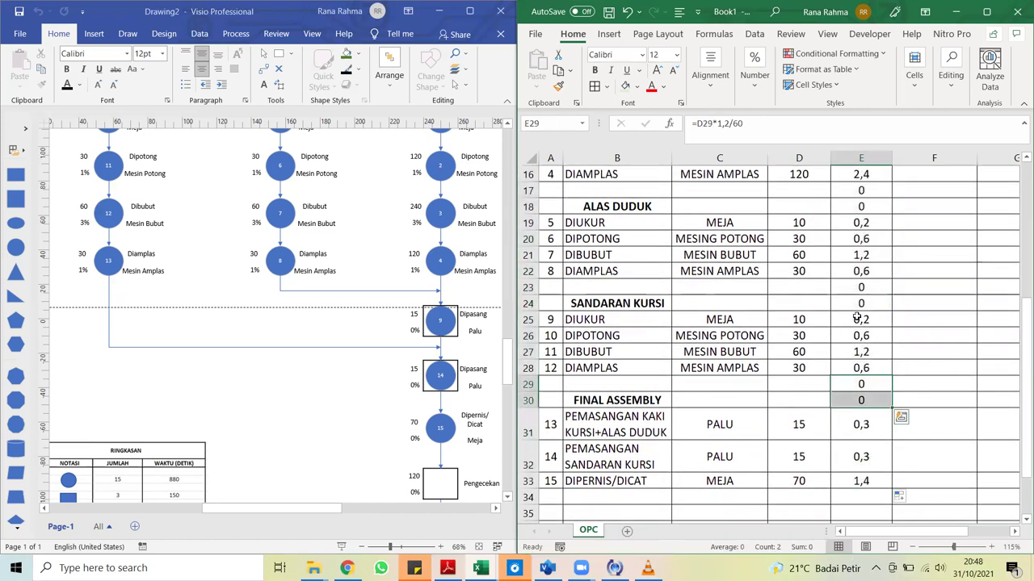
pyautogui.keyDown('ctrl'); pyautogui.moveTo(859, 287); pyautogui.dragTo(859, 301); pyautogui.keyUp('ctrl')
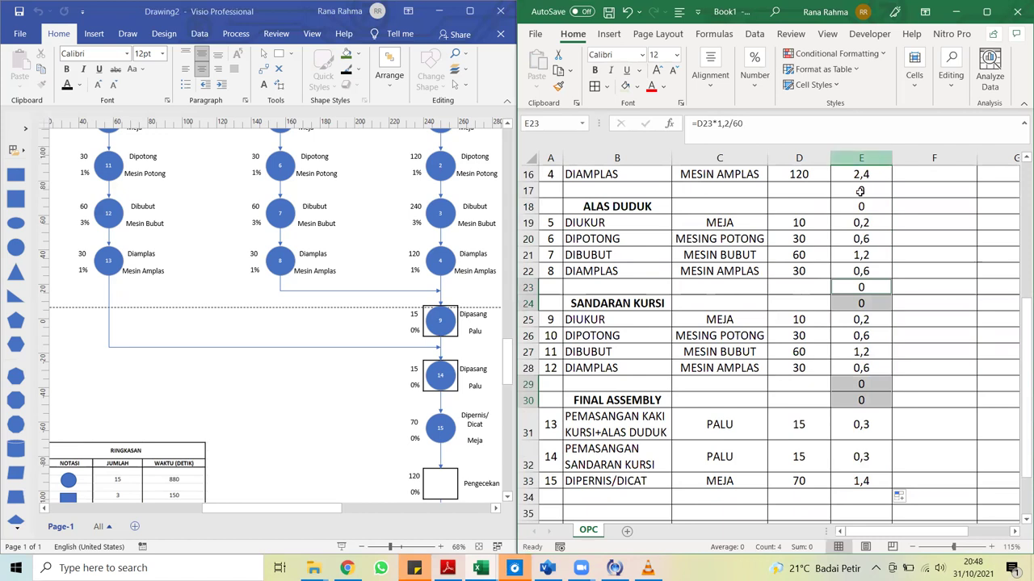
pyautogui.keyDown('ctrl'); pyautogui.moveTo(858, 191); pyautogui.dragTo(856, 212); pyautogui.keyUp('ctrl')
pyautogui.press('Delete')
pyautogui.scroll(2, 856, 212)
pyautogui.click(856, 211)
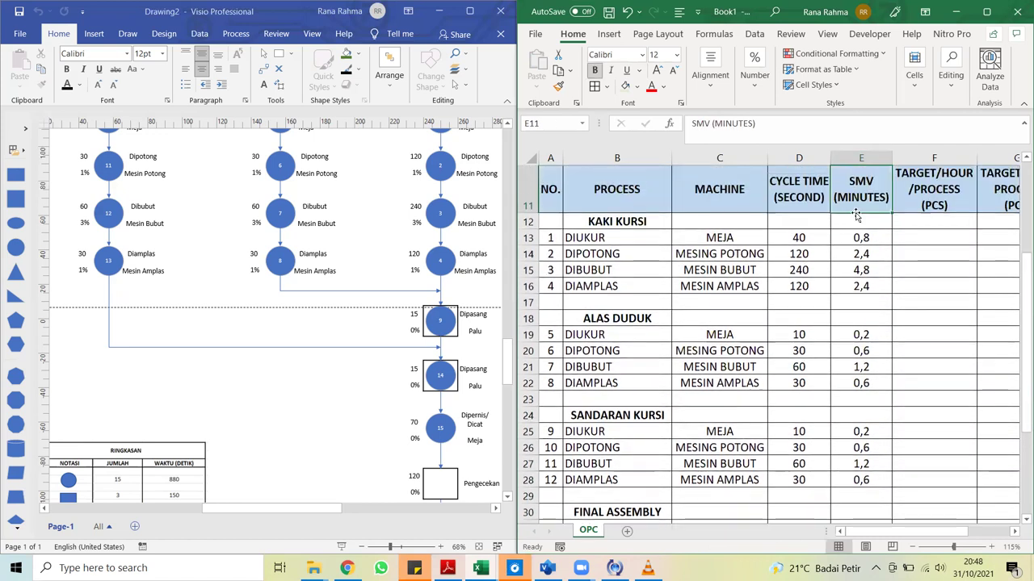
# Maximize the Excel window with the chart's header block in view.
pyautogui.click(930, 234)
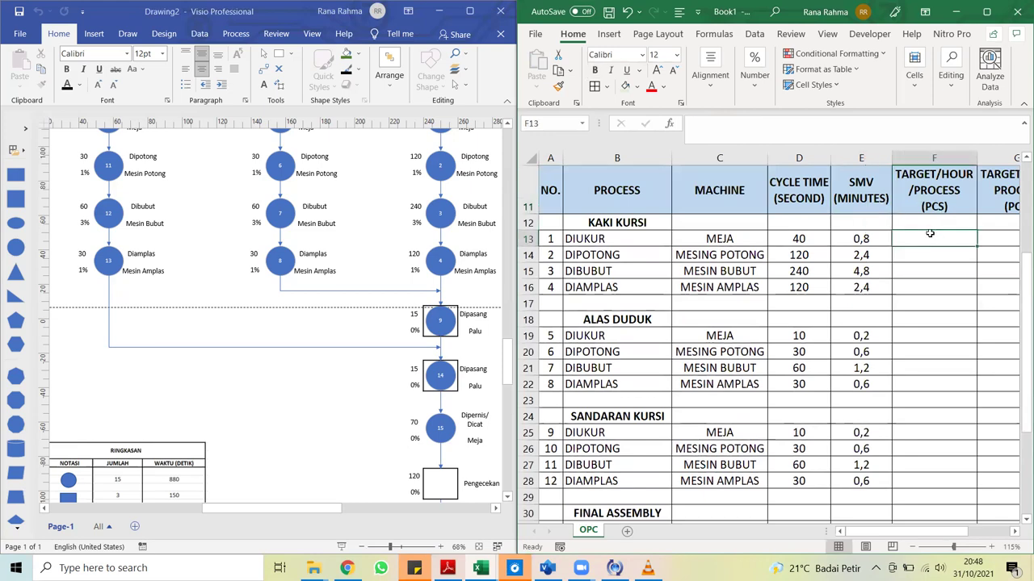
pyautogui.scroll(4, 930, 234)
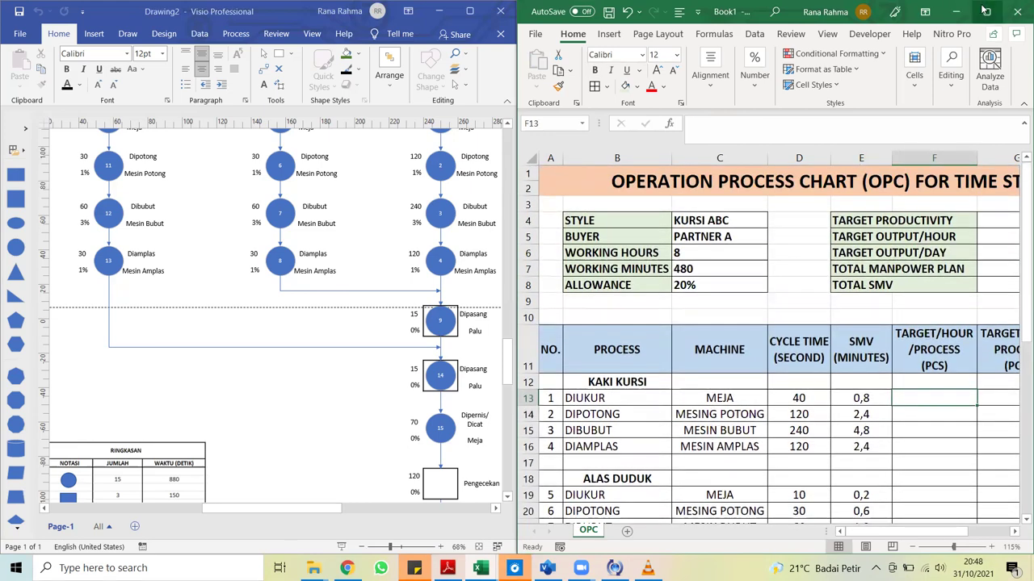
pyautogui.click(986, 10)
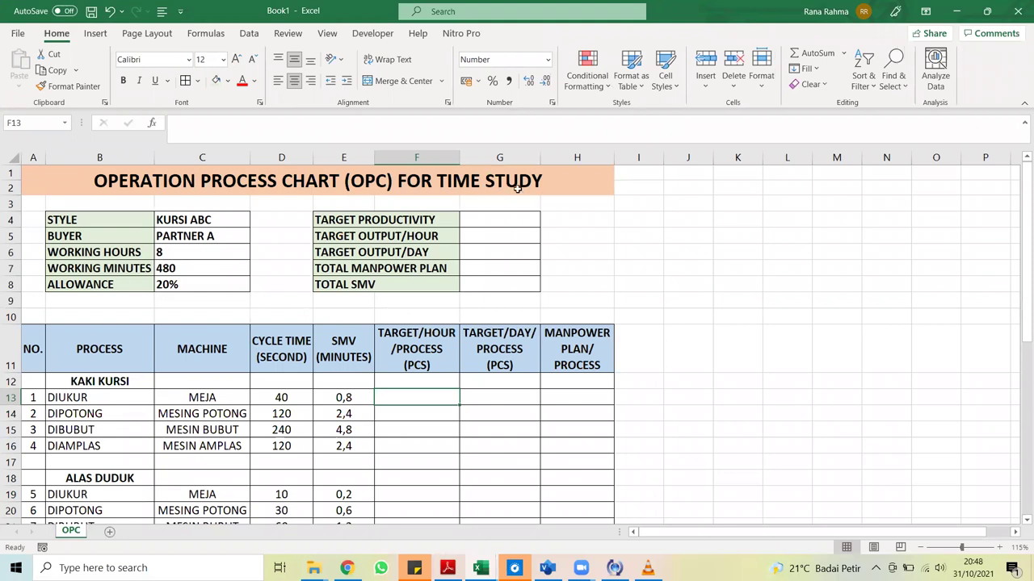
# Set the TARGET PRODUCTIVITY in G4 to 80%.
pyautogui.click(502, 220)
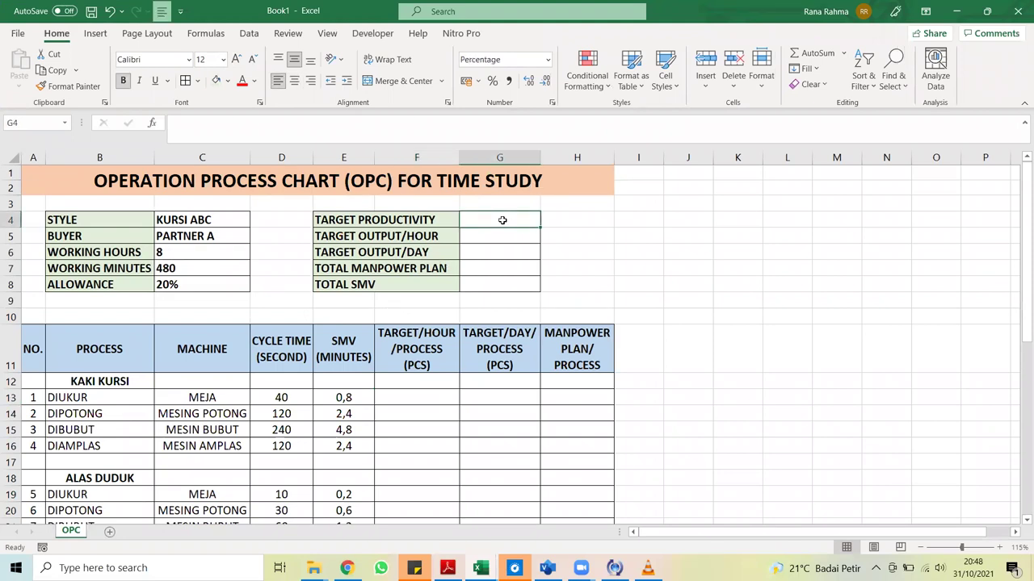
pyautogui.write('80')
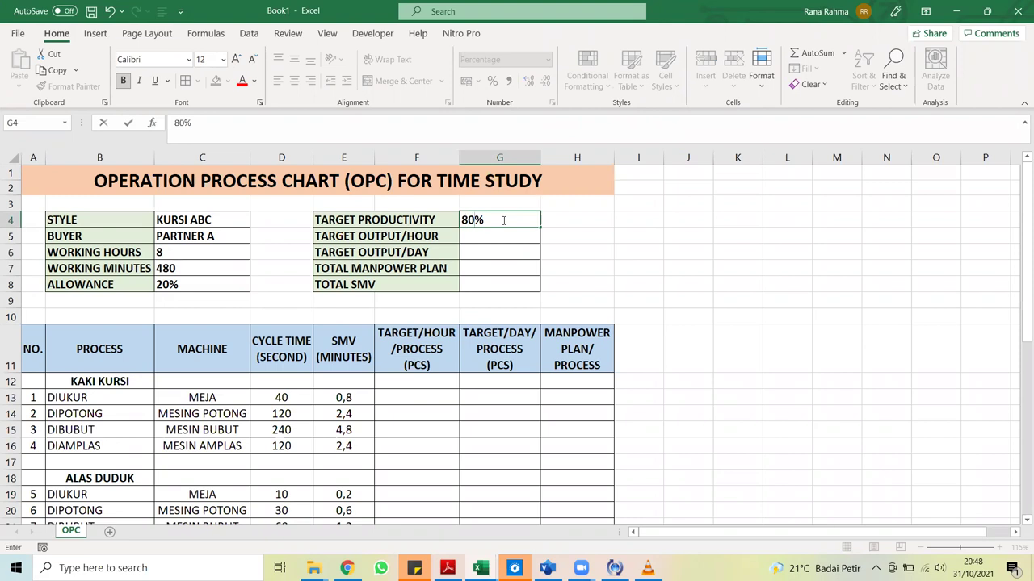
pyautogui.press('Return')
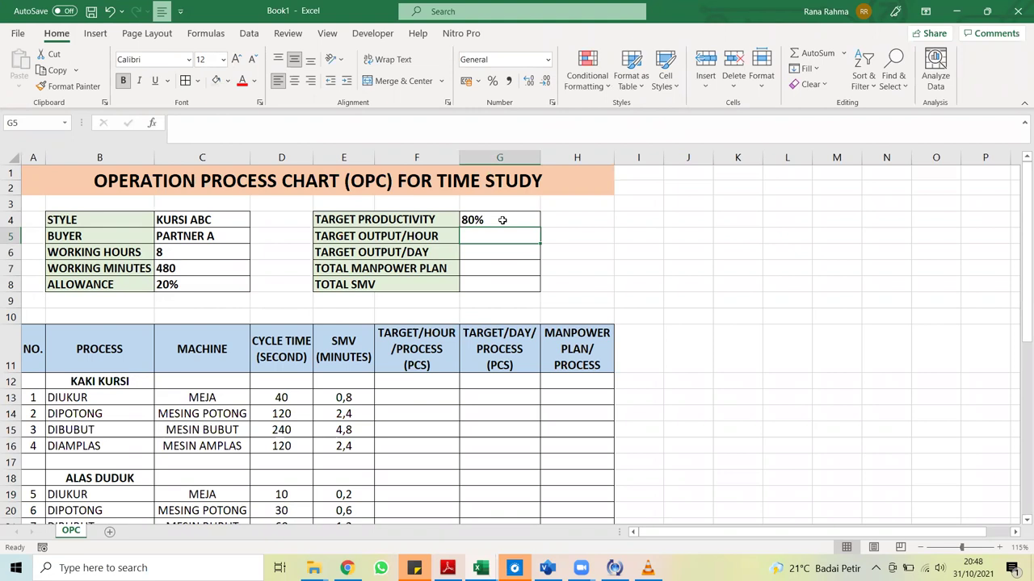
# Calculate the TARGET PRODUCTIVITY in G4 by subtracting the allowance from 100% with =100%-C8.
pyautogui.click(502, 220)
pyautogui.write('=100%-')
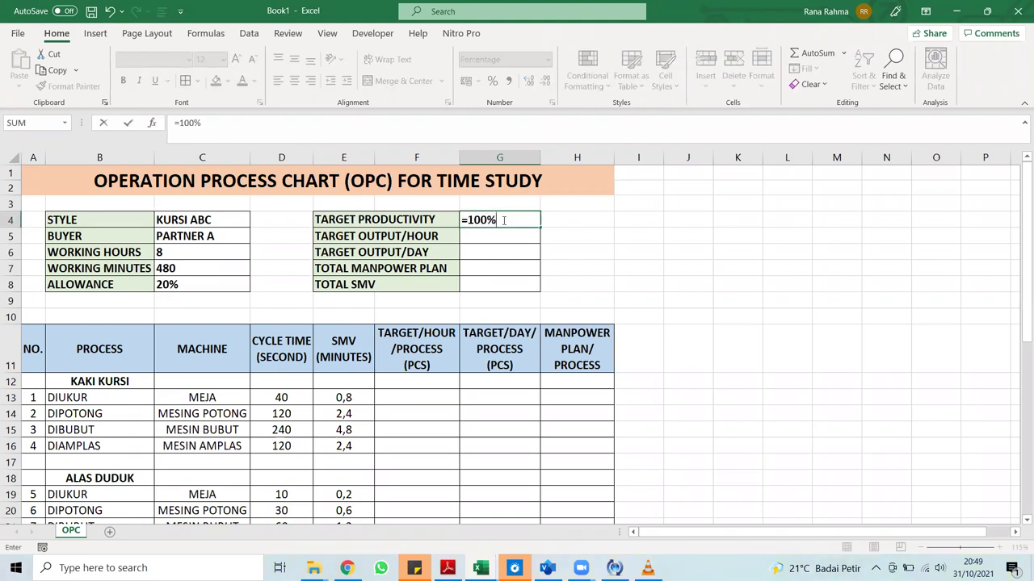
pyautogui.click(204, 287)
pyautogui.press('Return')
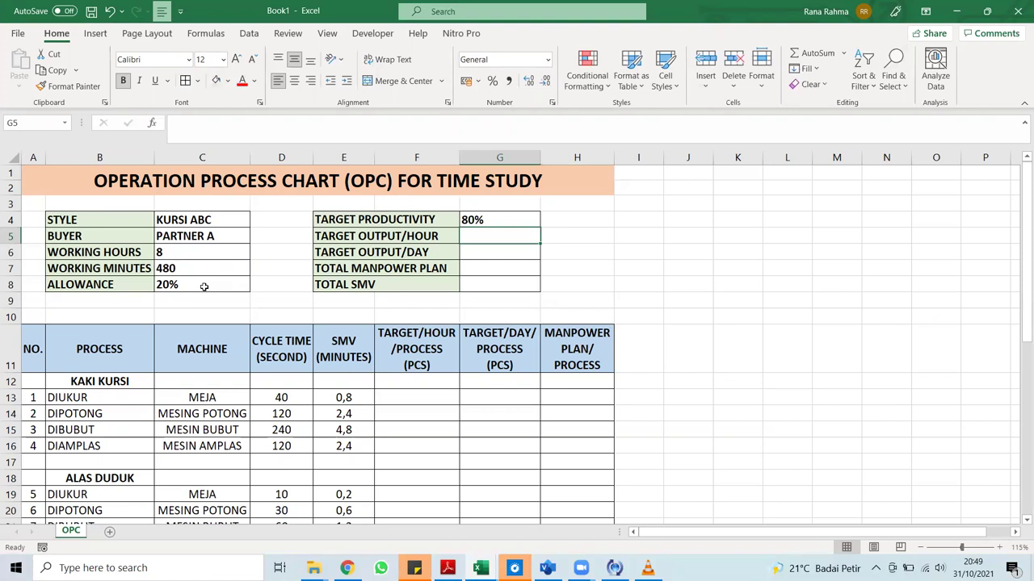
# Set the TARGET OUTPUT/HOUR in G5 to 50 and calculate the TARGET OUTPUT/DAY in G6 with =G5*C6.
pyautogui.write('50')
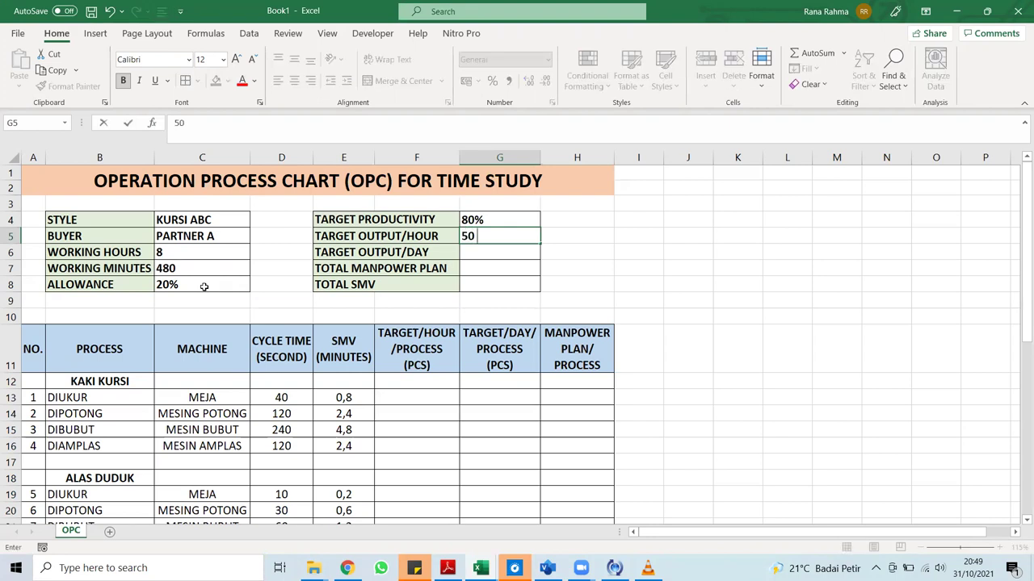
pyautogui.press('Return')
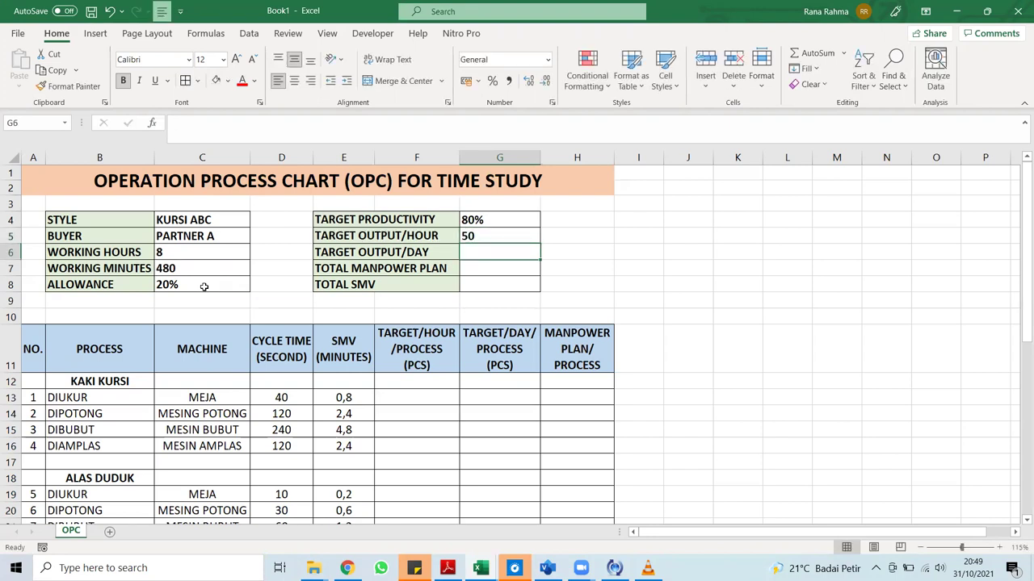
pyautogui.write('=')
pyautogui.press('Up')
pyautogui.write('*')
pyautogui.press('Left')
pyautogui.press('Left')
pyautogui.press('Left')
pyautogui.press('Left')
pyautogui.press('Return')
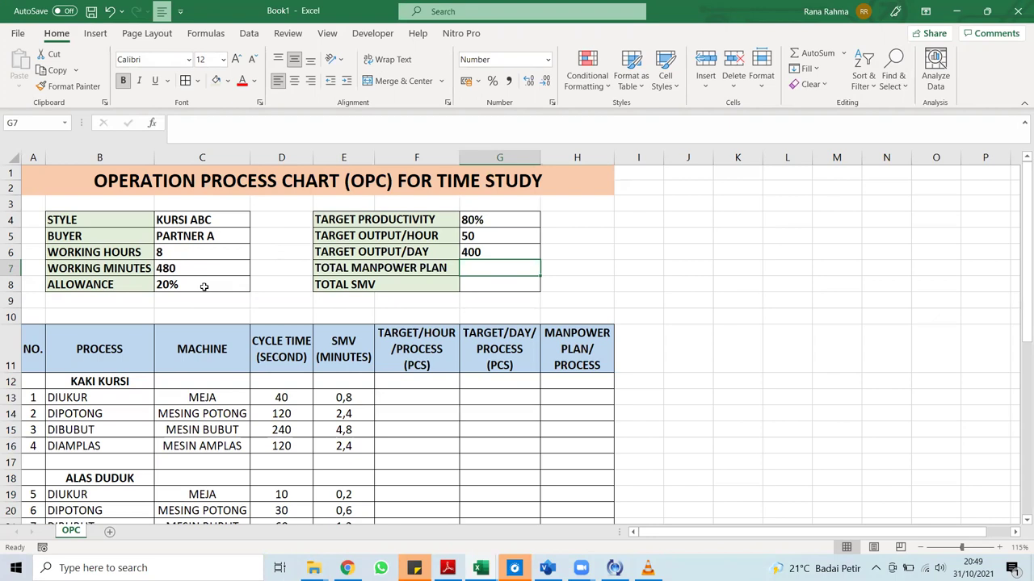
# Calculate the TOTAL SMV in G8 with =SUM(E13:E33).
pyautogui.press('Down')
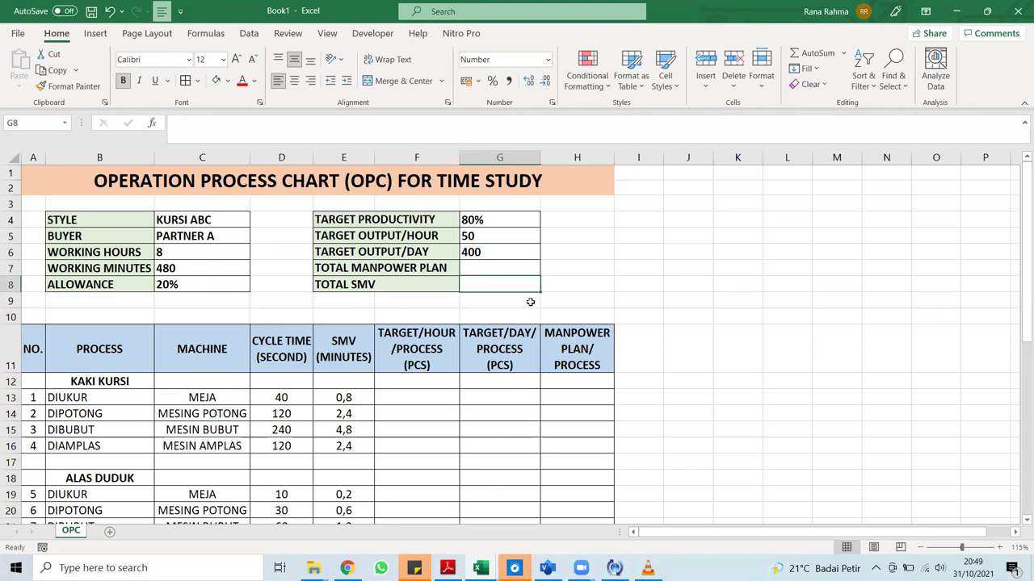
pyautogui.write('=')
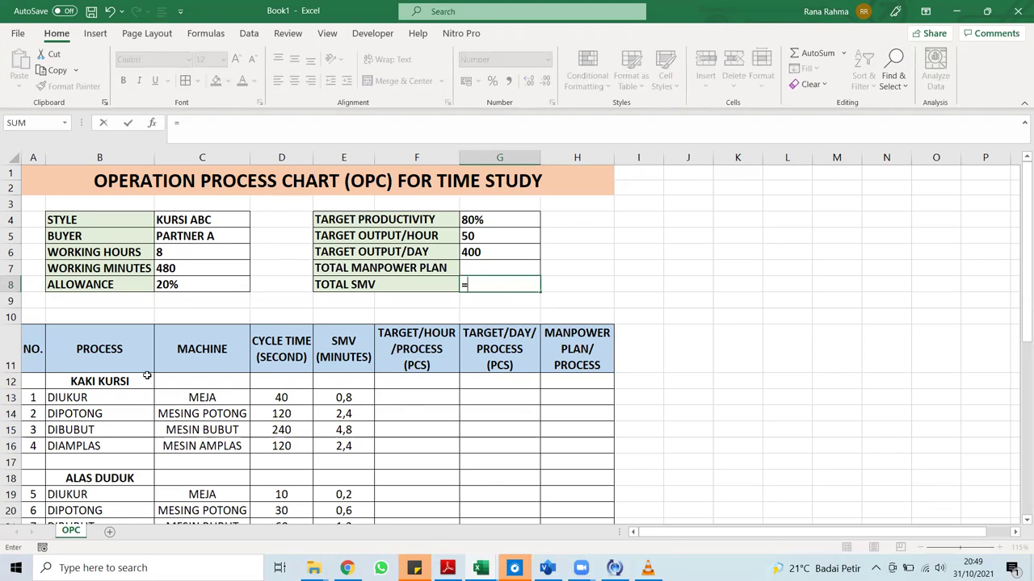
pyautogui.write('SUM(')
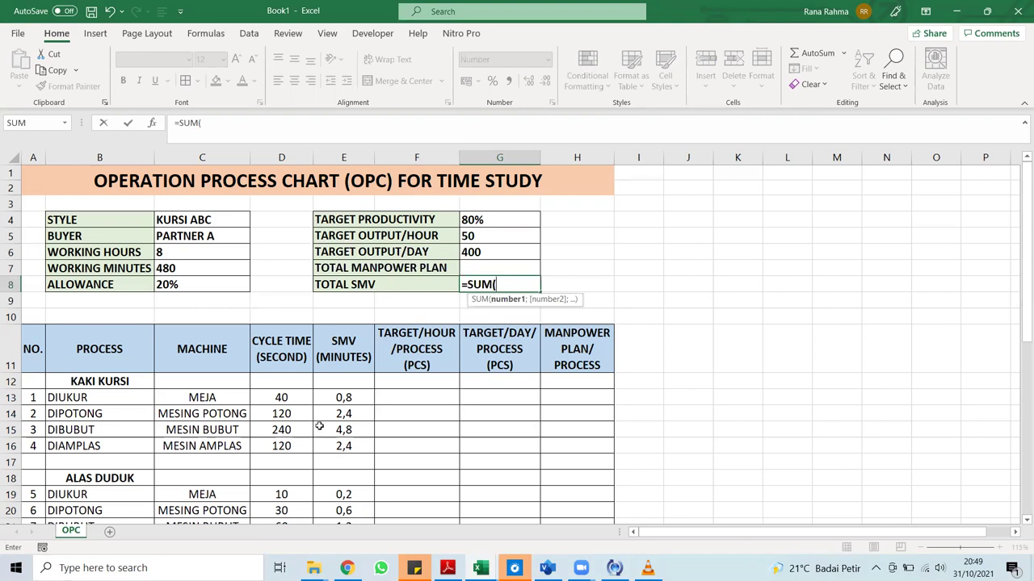
pyautogui.moveTo(335, 397); pyautogui.dragTo(323, 469)
pyautogui.hotkey('ctrl', 'Return')
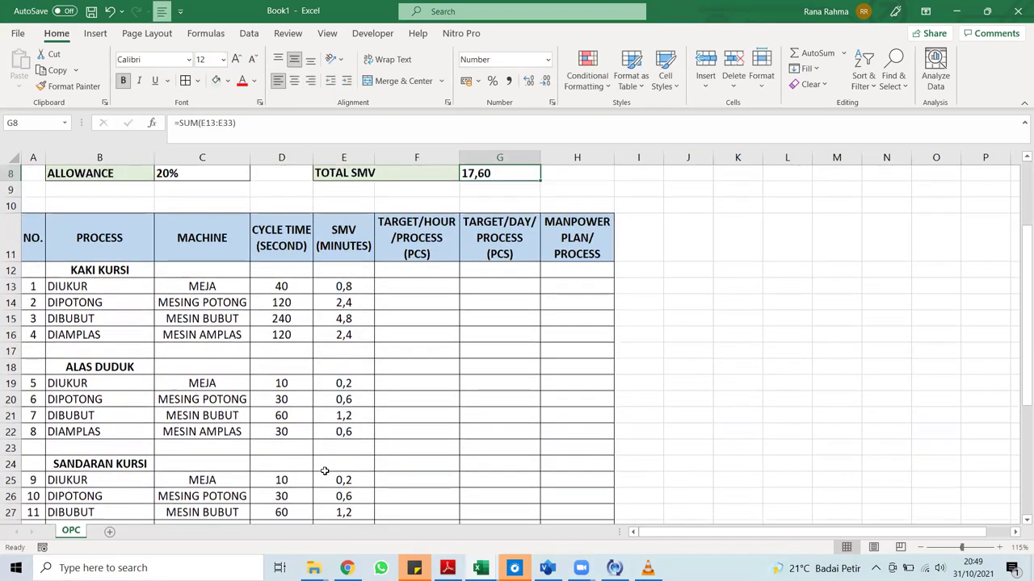
# Review the target and total SMV cells G4:G8 in the header block.
pyautogui.press('Up')
pyautogui.press('Up')
pyautogui.press('Up')
pyautogui.press('Up')
pyautogui.press('Down')
pyautogui.press('Down')
pyautogui.press('Down')
pyautogui.press('Down')
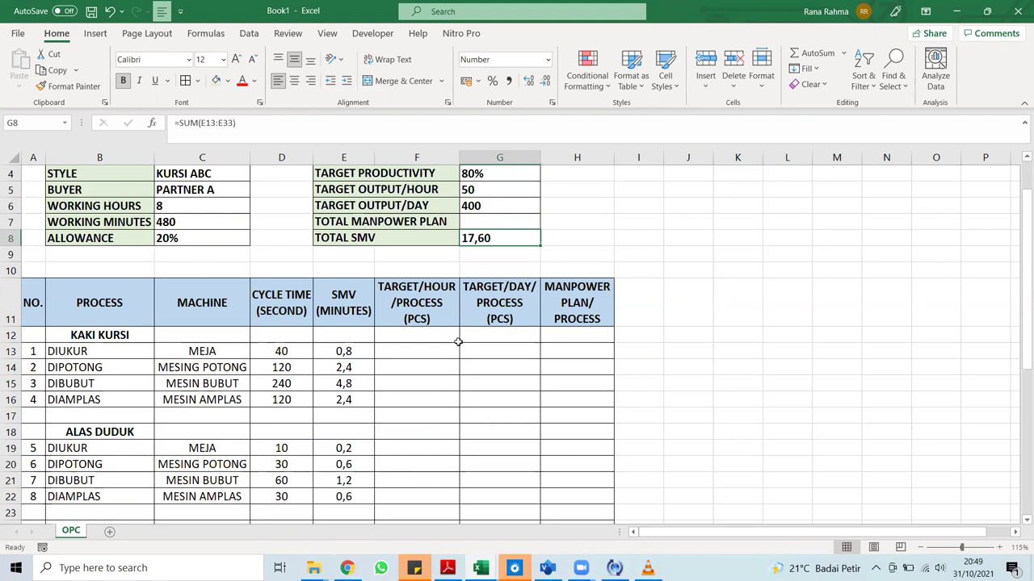
# Enter 50 as the TARGET/HOUR/PROCESS of the first KAKI KURSI process in F13.
pyautogui.click(426, 350)
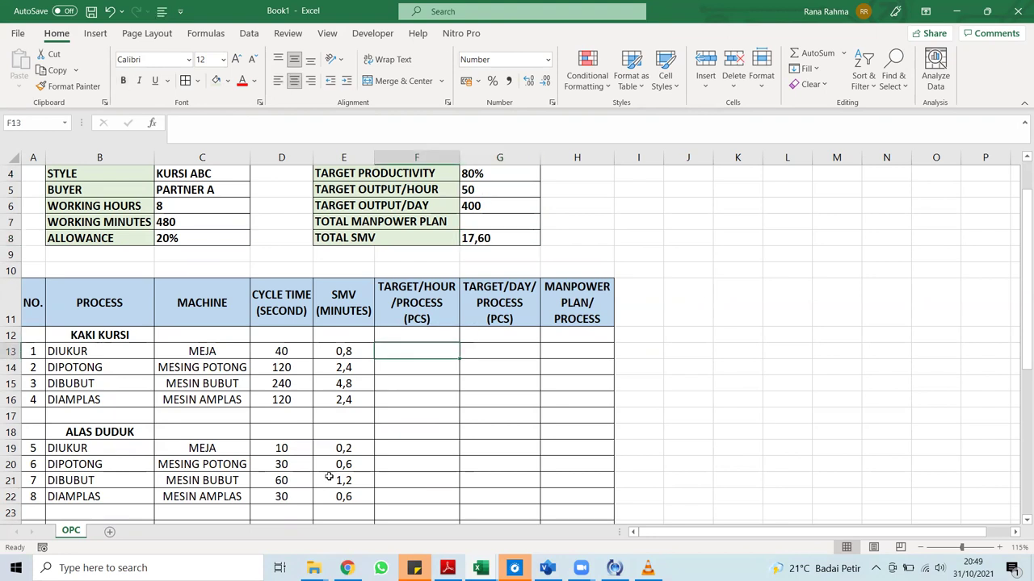
pyautogui.write('50')
pyautogui.press('Return')
pyautogui.press('BackSpace')
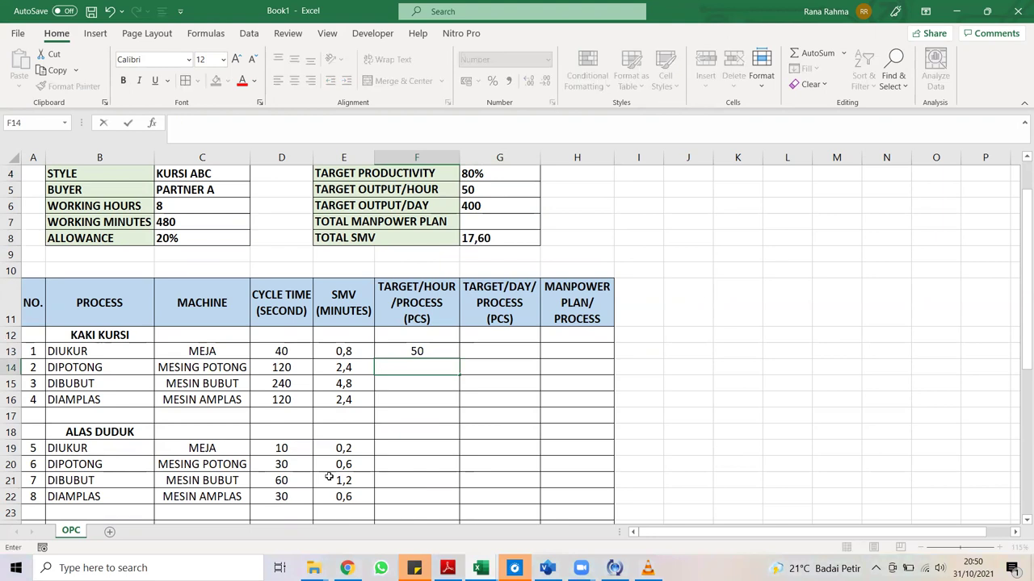
# Copy the hourly target from F13 to the other process rows F14:F16, F19:F22, F25:F28 and F31:F33.
pyautogui.press('Up')
pyautogui.hotkey('ctrl', 'c')
pyautogui.press('Down')
pyautogui.hotkey('shift', 'Down')
pyautogui.hotkey('shift', 'Down')
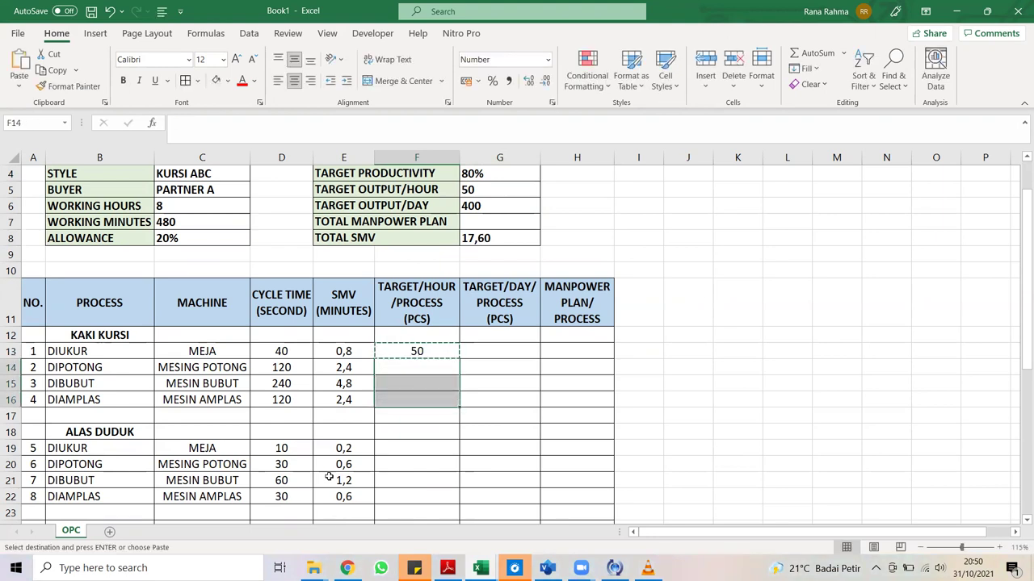
pyautogui.keyDown('ctrl'); pyautogui.moveTo(424, 449); pyautogui.dragTo(423, 496); pyautogui.keyUp('ctrl')
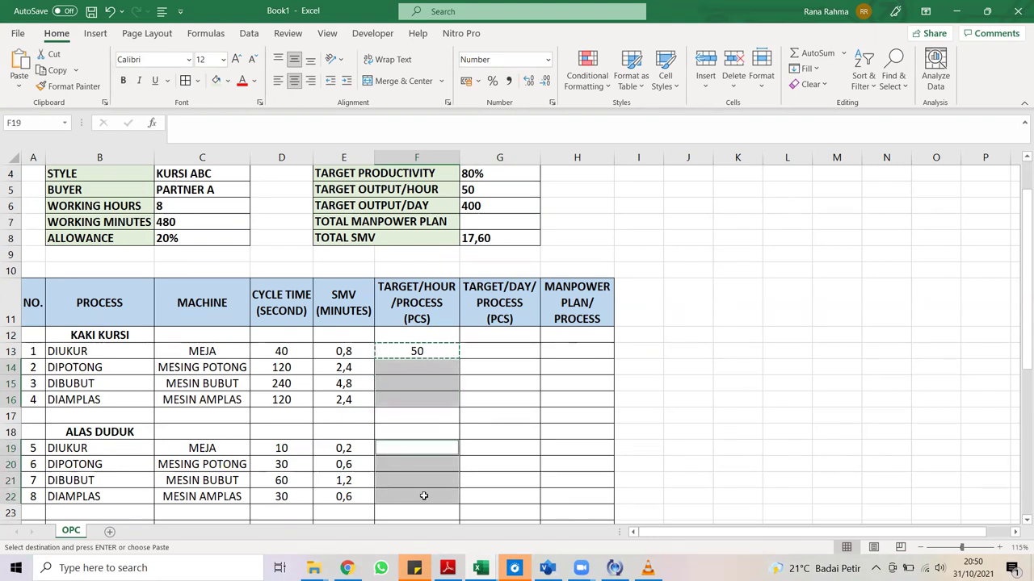
pyautogui.scroll(-3, 423, 495)
pyautogui.keyDown('ctrl'); pyautogui.moveTo(417, 365); pyautogui.dragTo(410, 422); pyautogui.keyUp('ctrl')
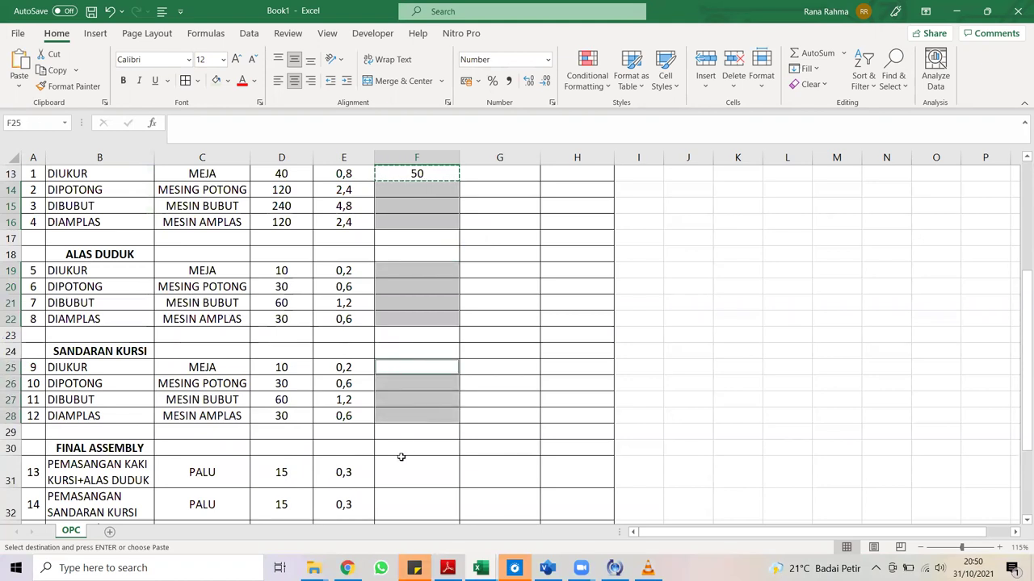
pyautogui.keyDown('ctrl'); pyautogui.moveTo(397, 464); pyautogui.dragTo(393, 523); pyautogui.keyUp('ctrl')
pyautogui.hotkey('ctrl', 'v')
pyautogui.scroll(-3, 434, 403)
pyautogui.scroll(4, 434, 404)
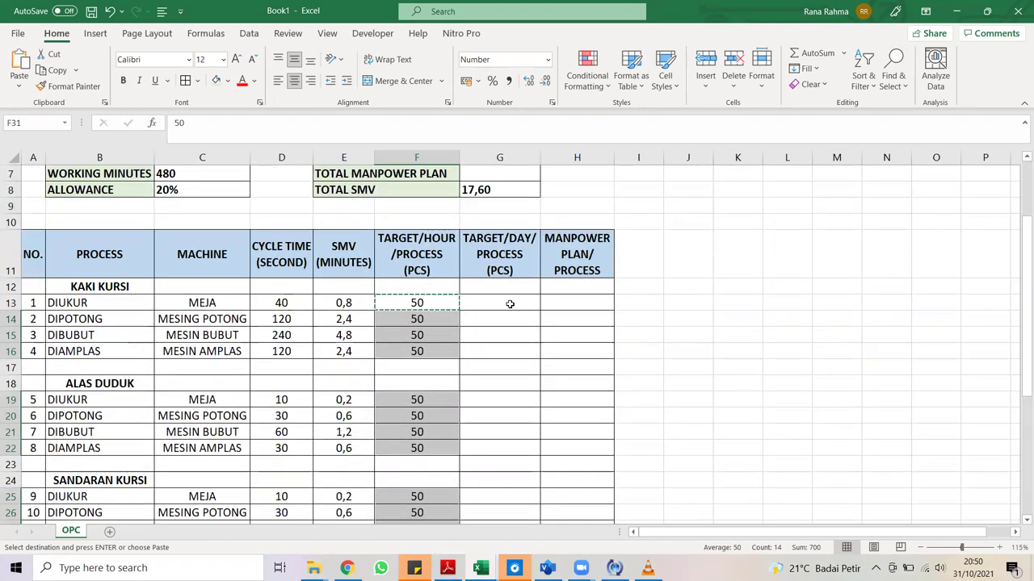
# Link the TARGET/DAY/PROCESS in G13 to the TARGET OUTPUT/DAY with =G6.
pyautogui.click(510, 303)
pyautogui.scroll(2, 510, 304)
pyautogui.write('=')
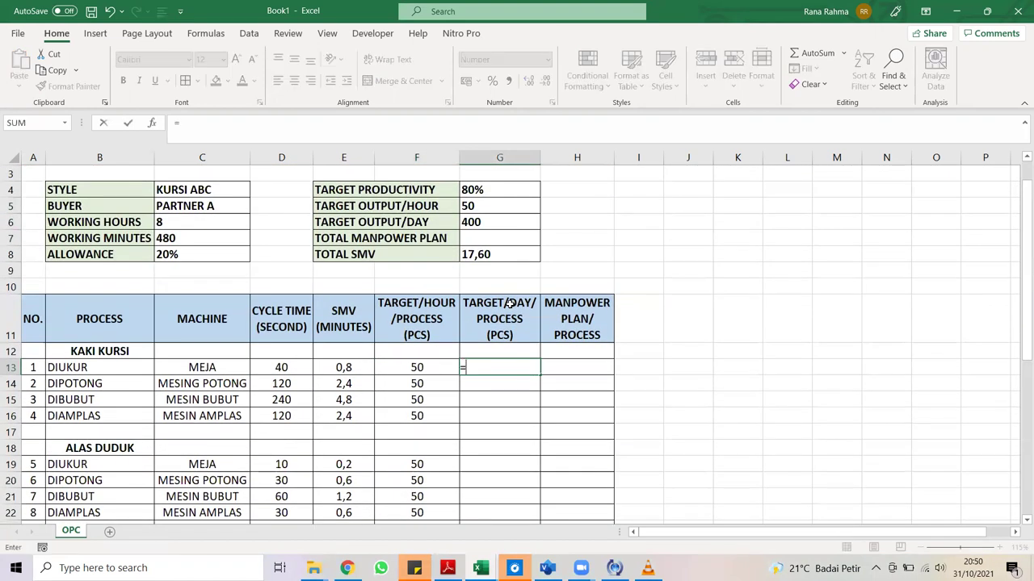
pyautogui.click(506, 225)
pyautogui.press('Return')
# Try to copy the relative daily target formula from G13 to G14:G16, G19:G22, G25:G28 and G31:G33, and inspect the formula in G33.
pyautogui.press('Up')
pyautogui.hotkey('ctrl', 'c')
pyautogui.press('Down')
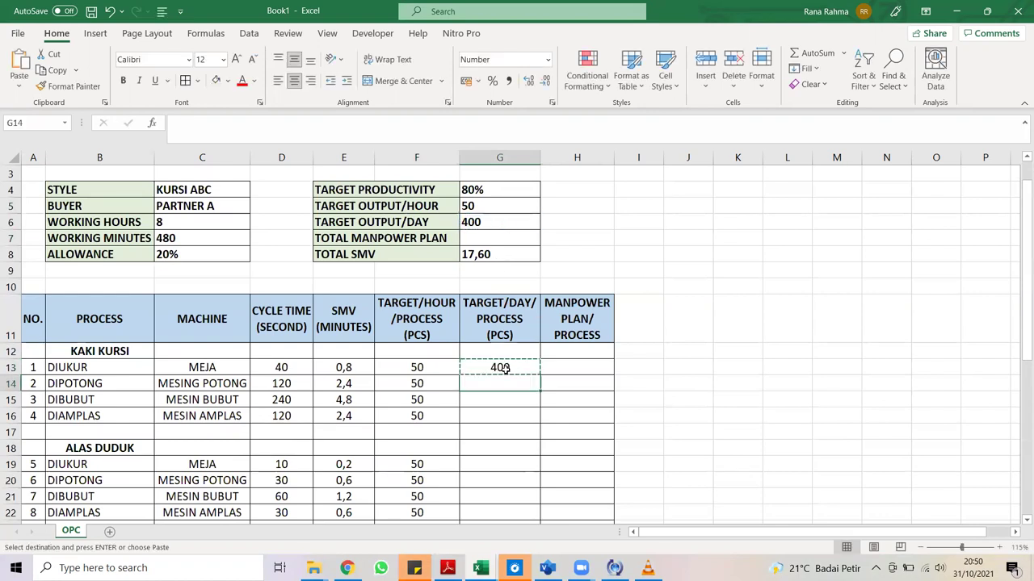
pyautogui.hotkey('shift', 'Down')
pyautogui.hotkey('shift', 'Down')
pyautogui.moveTo(492, 467); pyautogui.dragTo(491, 514)
pyautogui.scroll(-3, 491, 514)
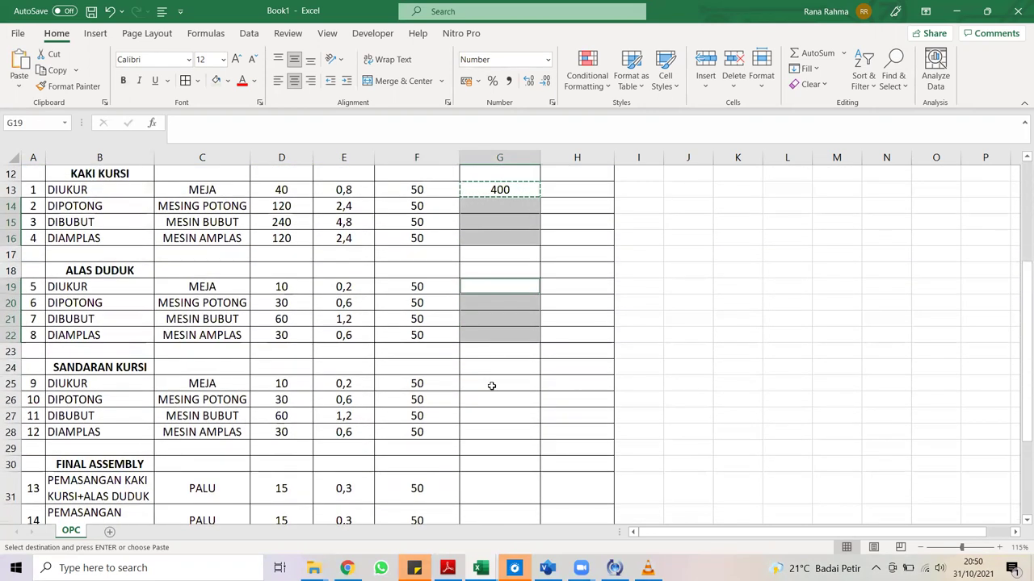
pyautogui.moveTo(491, 388); pyautogui.dragTo(484, 462)
pyautogui.scroll(-2, 480, 491)
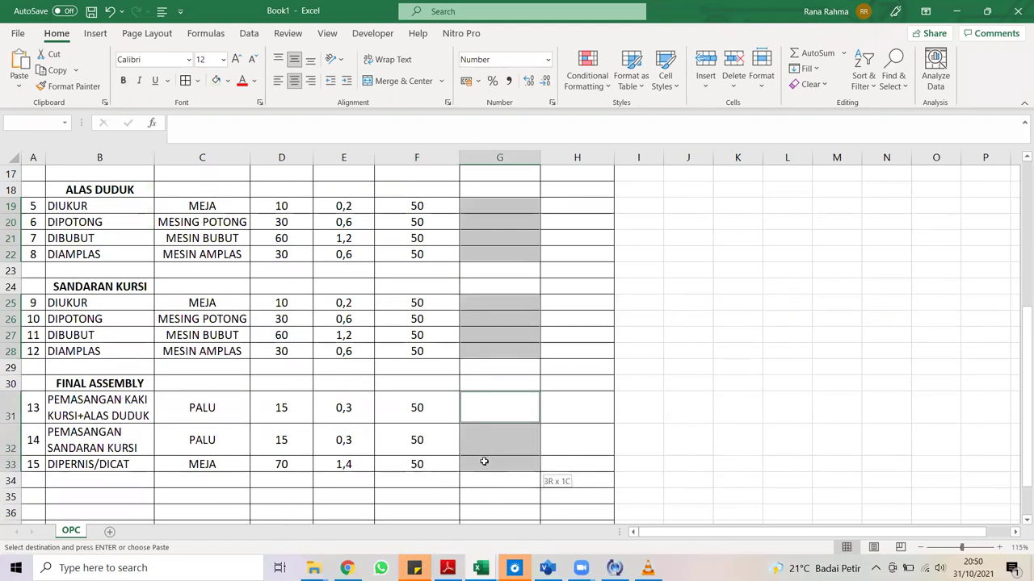
pyautogui.hotkey('ctrl', 'v')
pyautogui.doubleClick(484, 462)
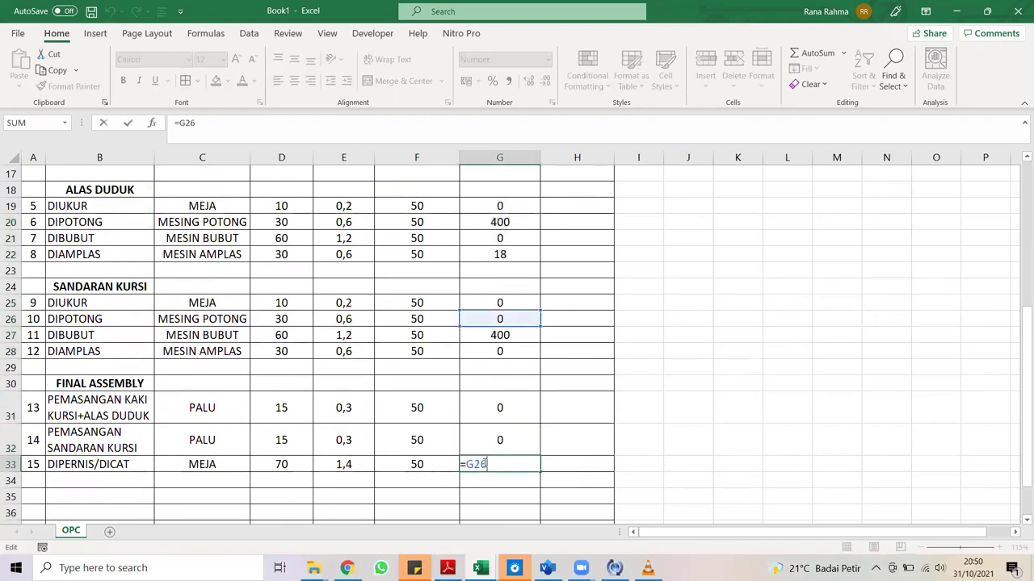
# Undo the pasted daily target formulas in column G.
pyautogui.click(496, 490)
pyautogui.hotkey('ctrl', 'z')
pyautogui.hotkey('ctrl', 'z')
pyautogui.scroll(5, 496, 488)
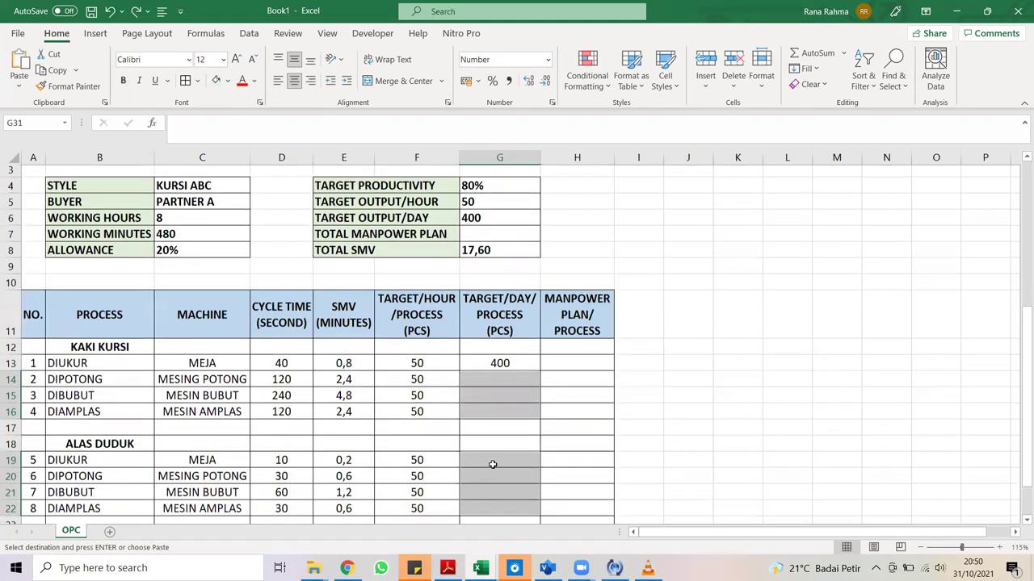
# Make the reference in the G13 daily target formula absolute as =$G$6.
pyautogui.click(478, 365)
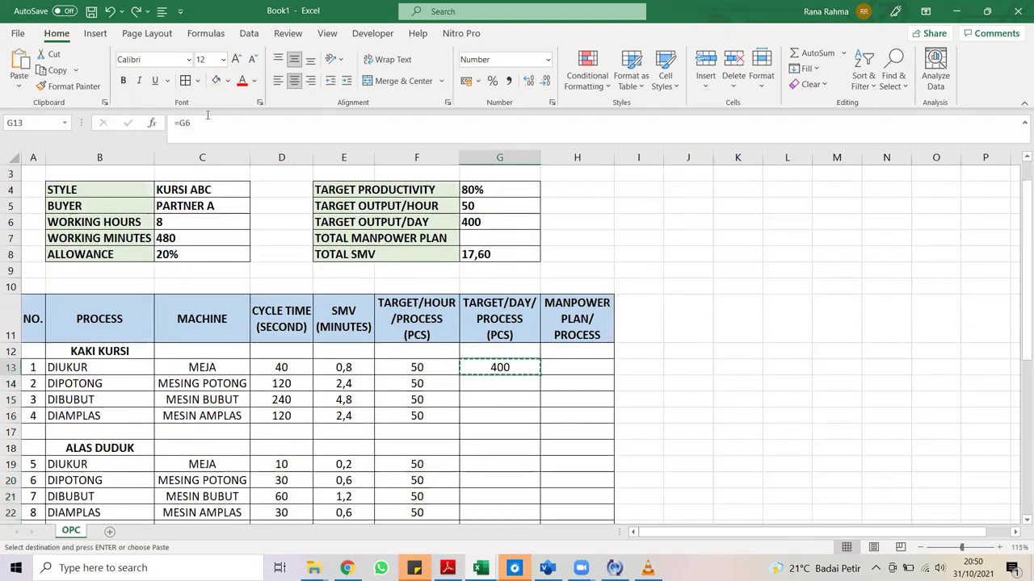
pyautogui.click(207, 118)
pyautogui.press('F4')
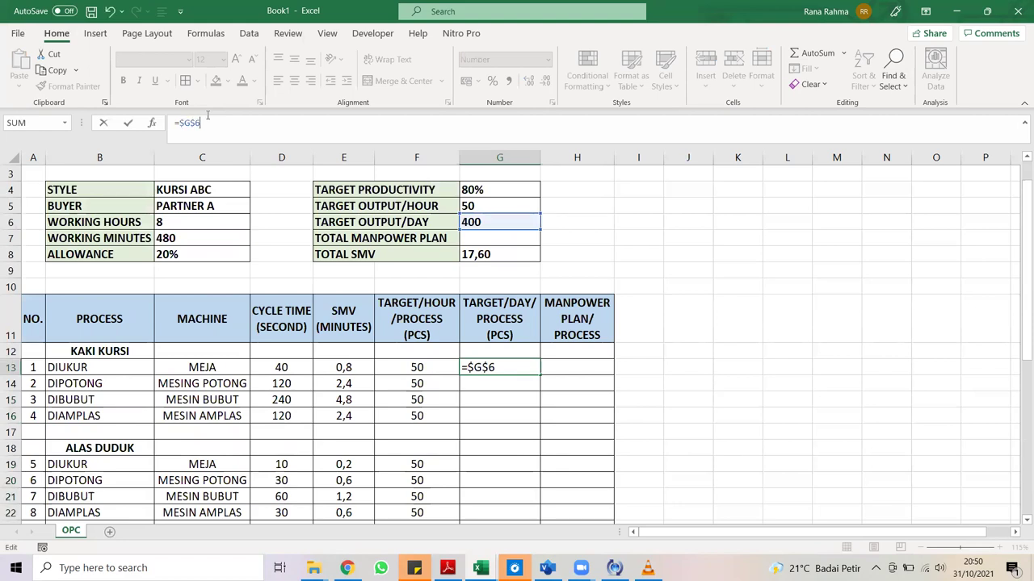
pyautogui.press('Return')
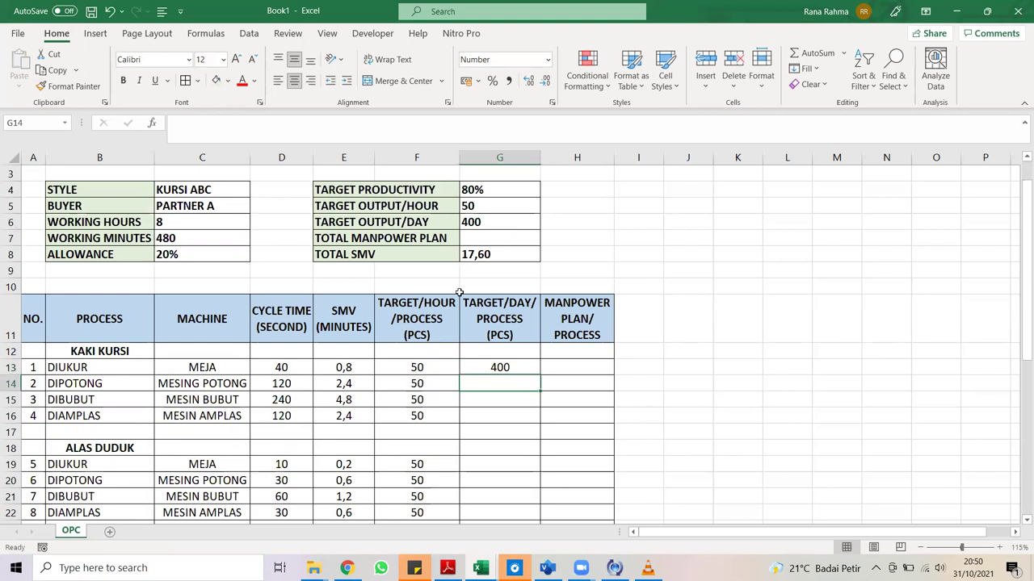
# Copy the absolute daily target formula from G13 to the process rows G14:G16, G19:G22, G25:G28 and G31:G33.
pyautogui.click(525, 367)
pyautogui.hotkey('ctrl', 'c')
pyautogui.moveTo(521, 383); pyautogui.dragTo(512, 417)
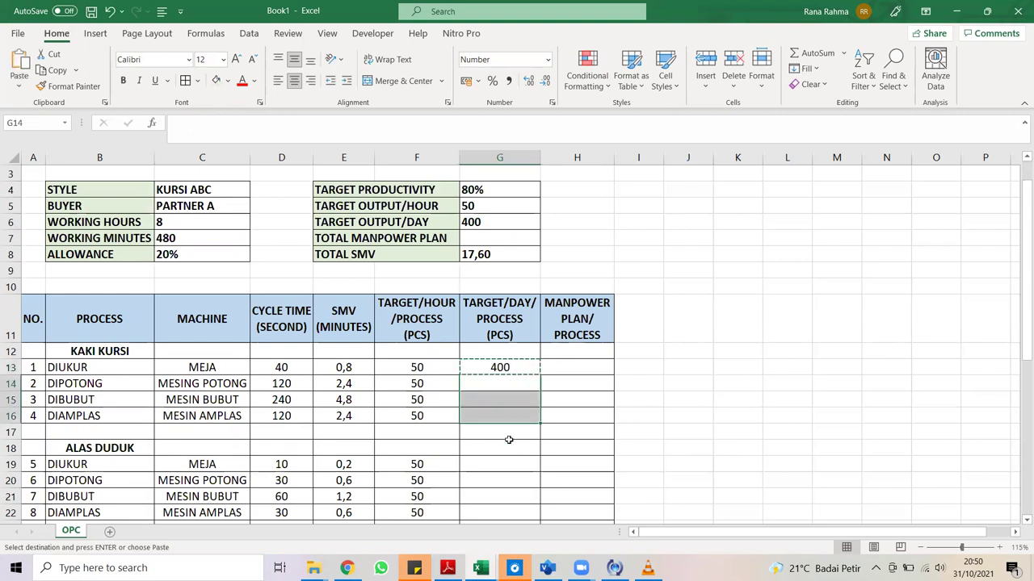
pyautogui.moveTo(499, 460); pyautogui.dragTo(493, 512)
pyautogui.scroll(-3, 494, 514)
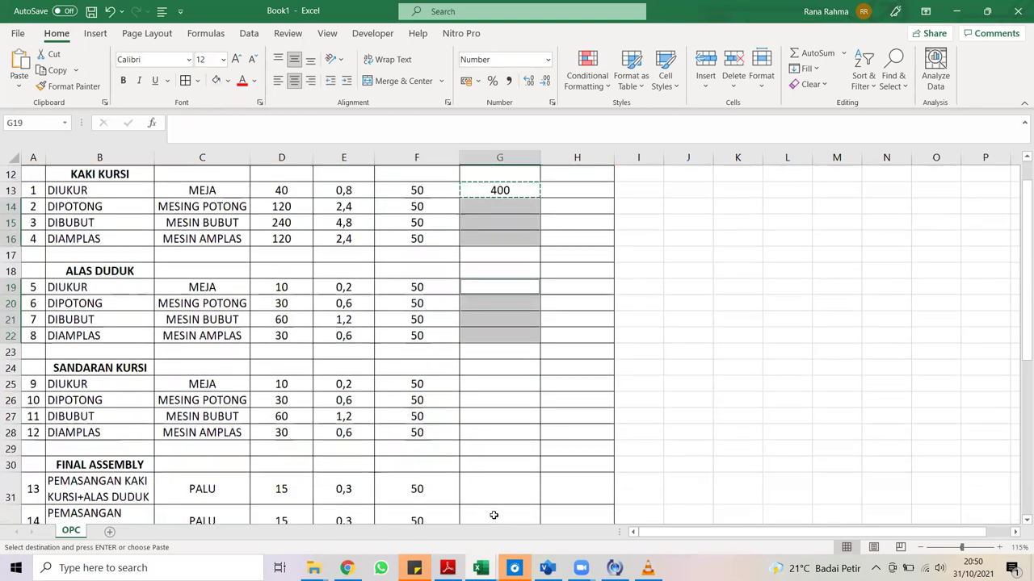
pyautogui.moveTo(491, 378); pyautogui.dragTo(488, 479)
pyautogui.scroll(-2, 491, 424)
pyautogui.keyDown('ctrl'); pyautogui.click(486, 219); pyautogui.keyUp('ctrl')
pyautogui.moveTo(486, 219); pyautogui.dragTo(490, 314)
pyautogui.press('Return')
pyautogui.scroll(3, 484, 268)
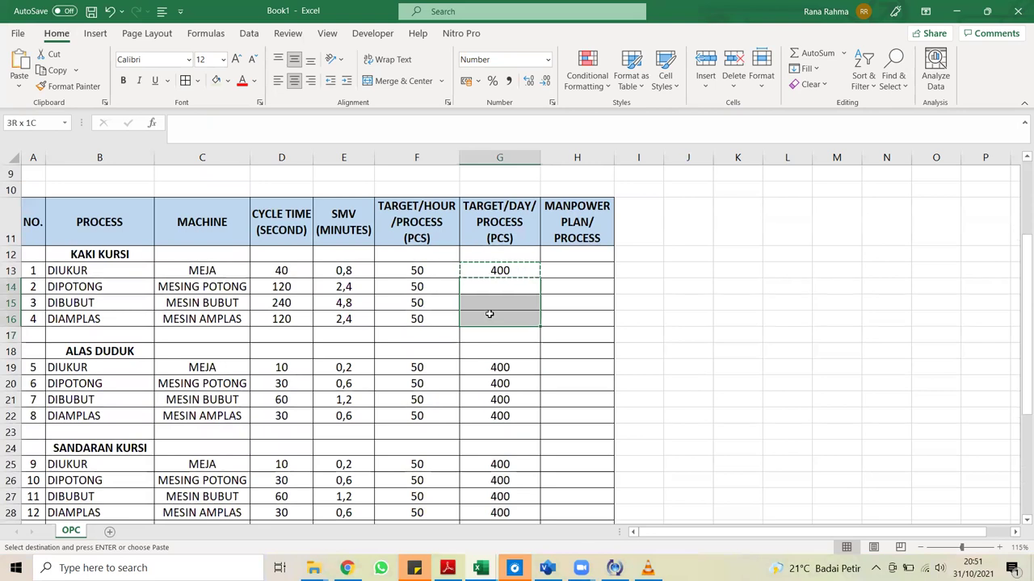
pyautogui.hotkey('ctrl', 'v')
# Enter the manpower plan formula =G13*E13/C7 in H13 for the first KAKI KURSI process.
pyautogui.click(559, 286)
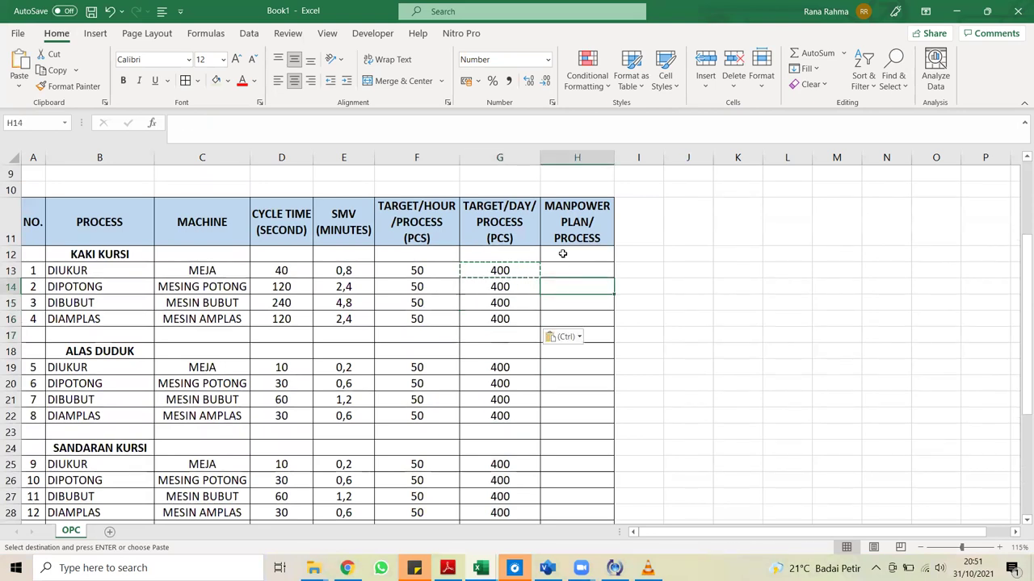
pyautogui.click(563, 267)
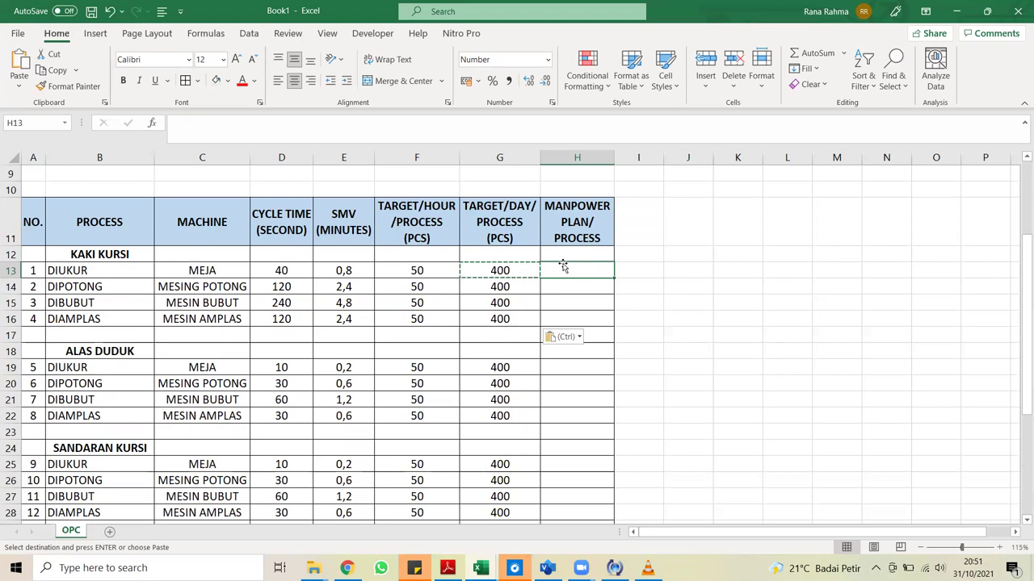
pyautogui.write('=')
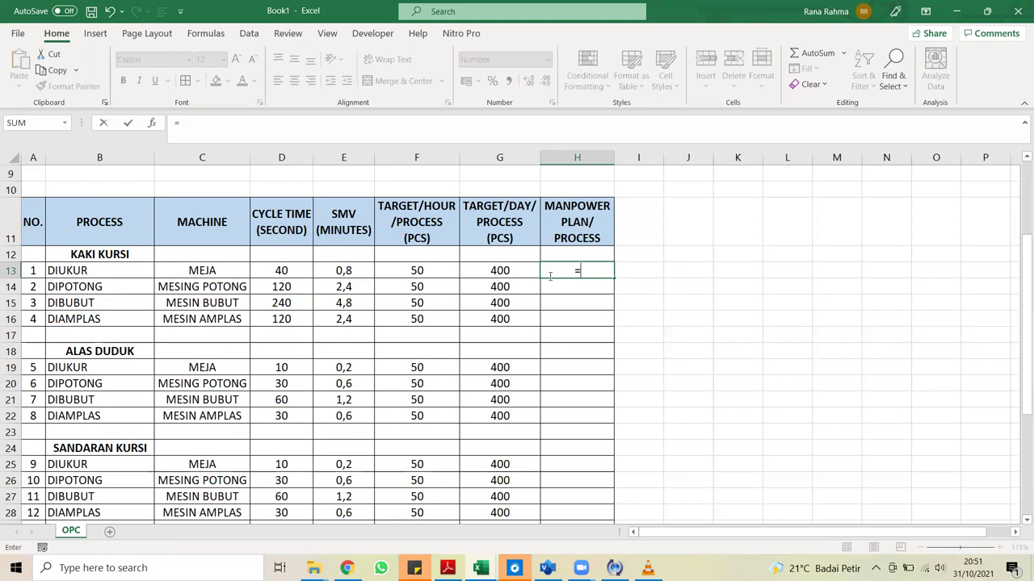
pyautogui.click(508, 267)
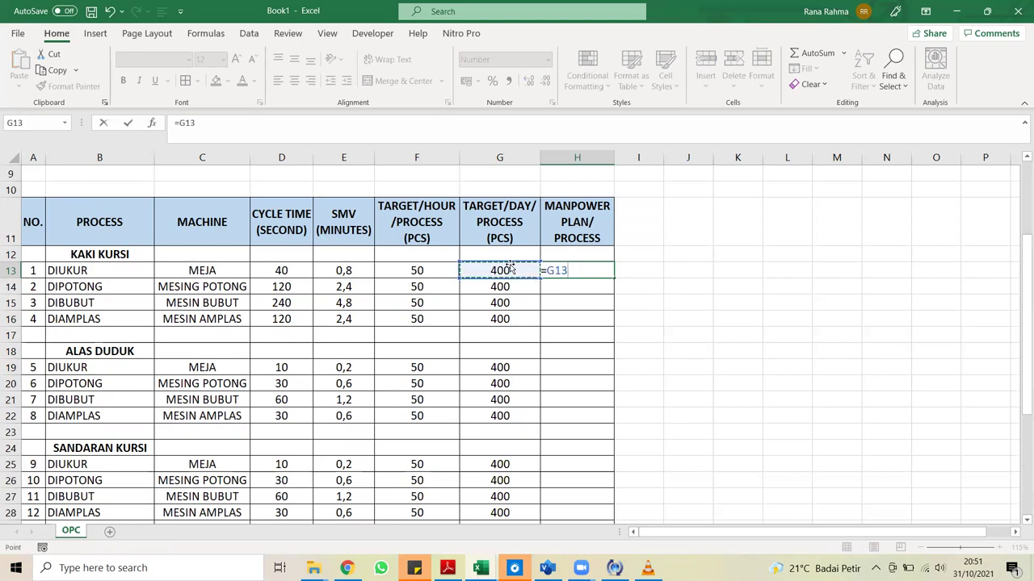
pyautogui.write('*')
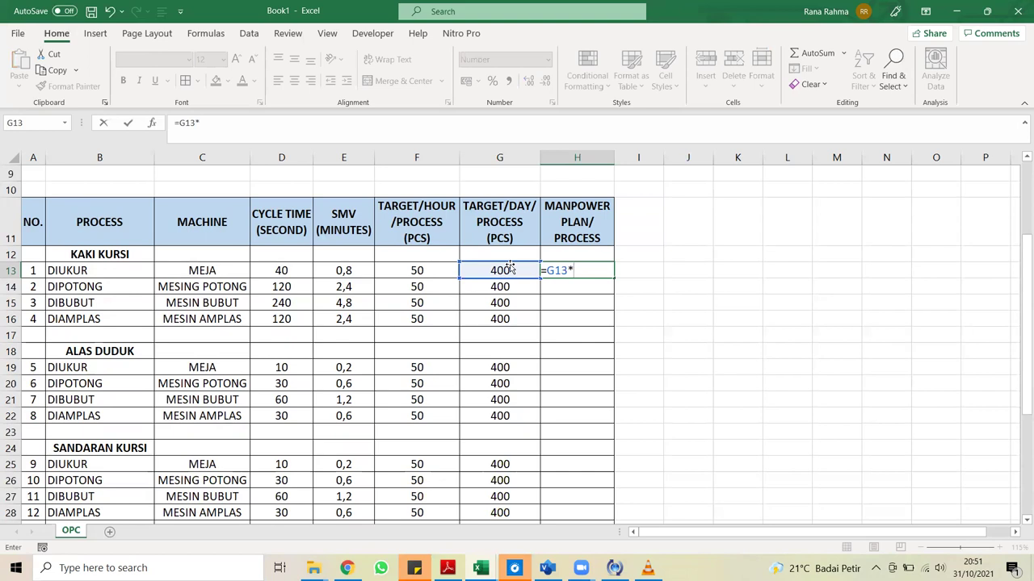
pyautogui.click(351, 268)
pyautogui.write('/')
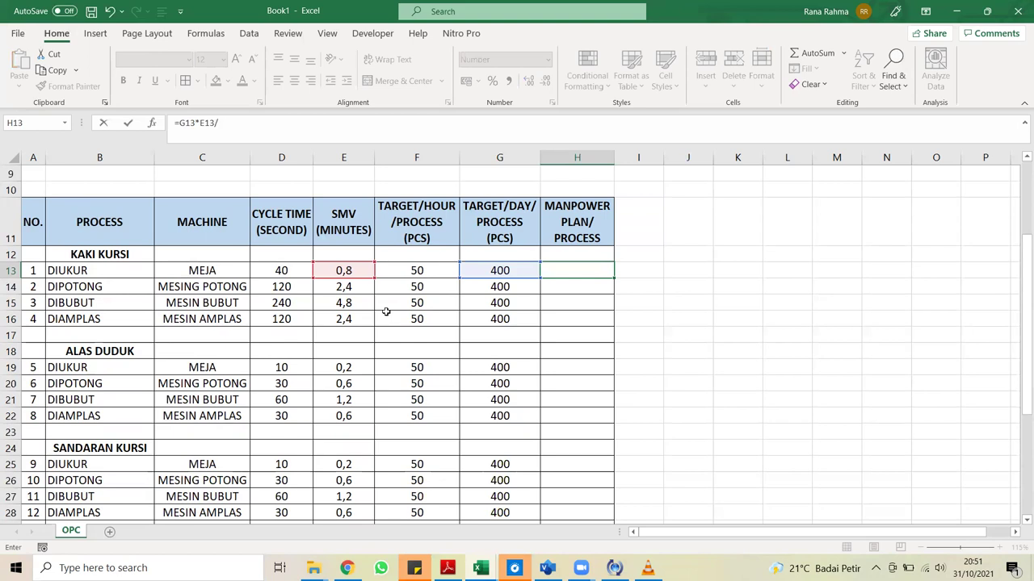
pyautogui.scroll(1, 386, 312)
pyautogui.scroll(1, 386, 312)
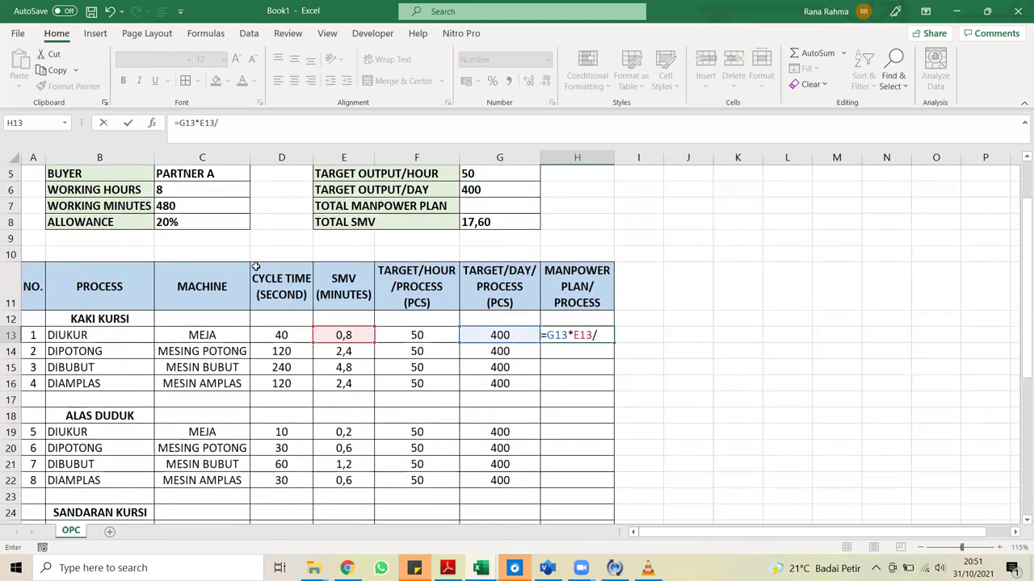
pyautogui.click(206, 209)
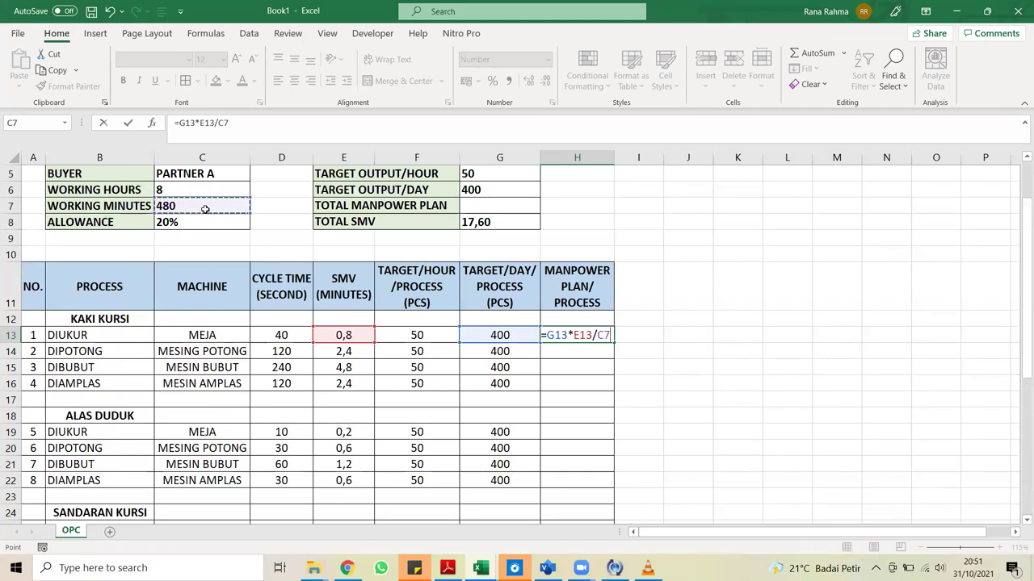
pyautogui.press('Return')
pyautogui.press('Up')
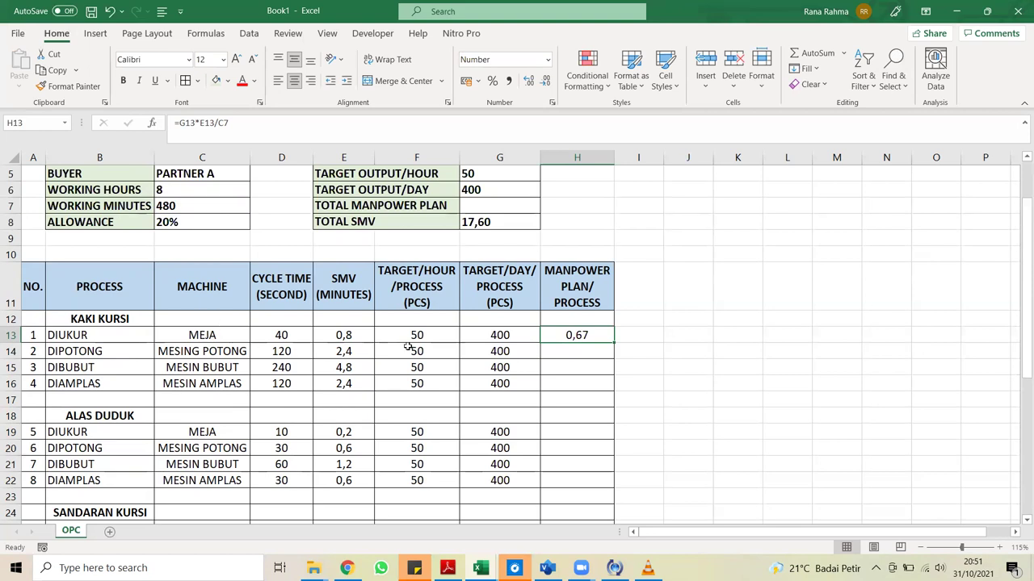
# Change the H13 manpower formula to the hourly version =F13*E13/60.
pyautogui.click(194, 125)
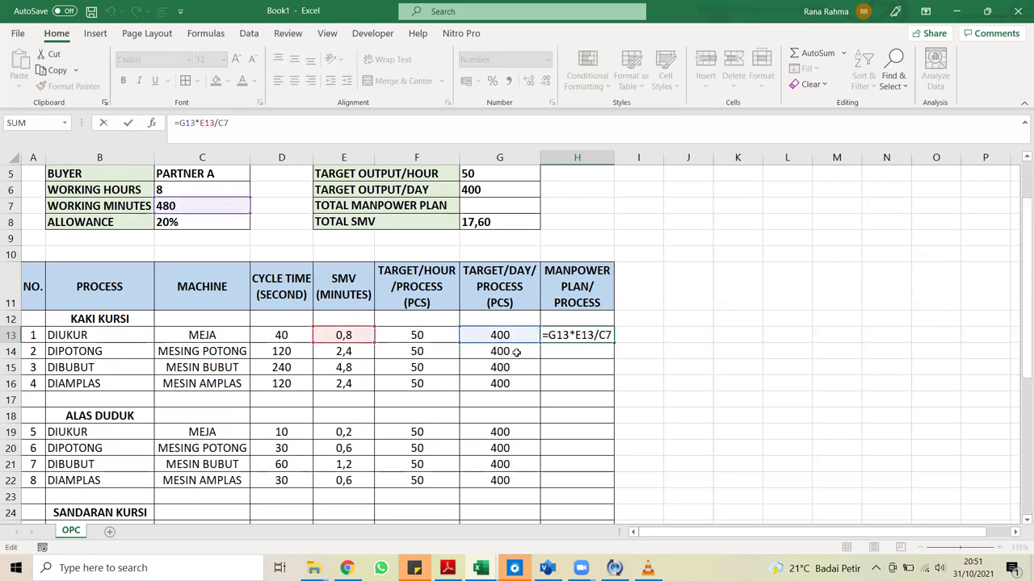
pyautogui.doubleClick(191, 123)
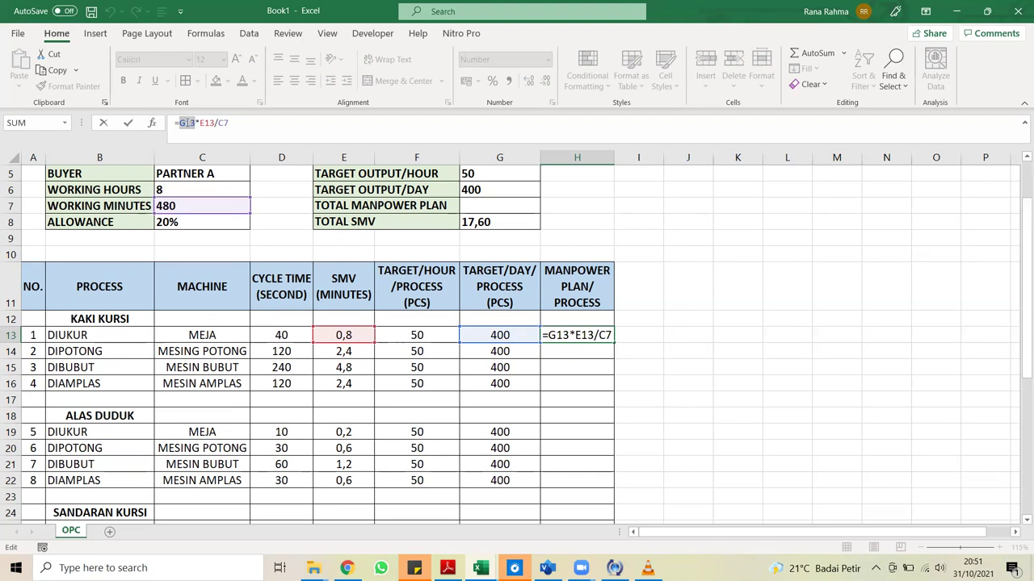
pyautogui.click(444, 332)
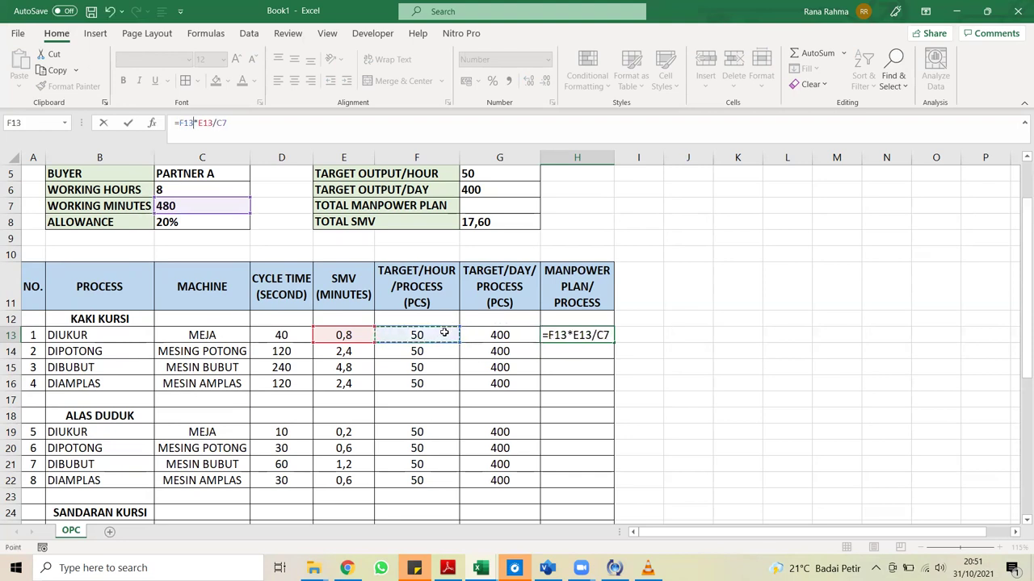
pyautogui.click(267, 125)
pyautogui.press('BackSpace')
pyautogui.press('BackSpace')
pyautogui.write('60')
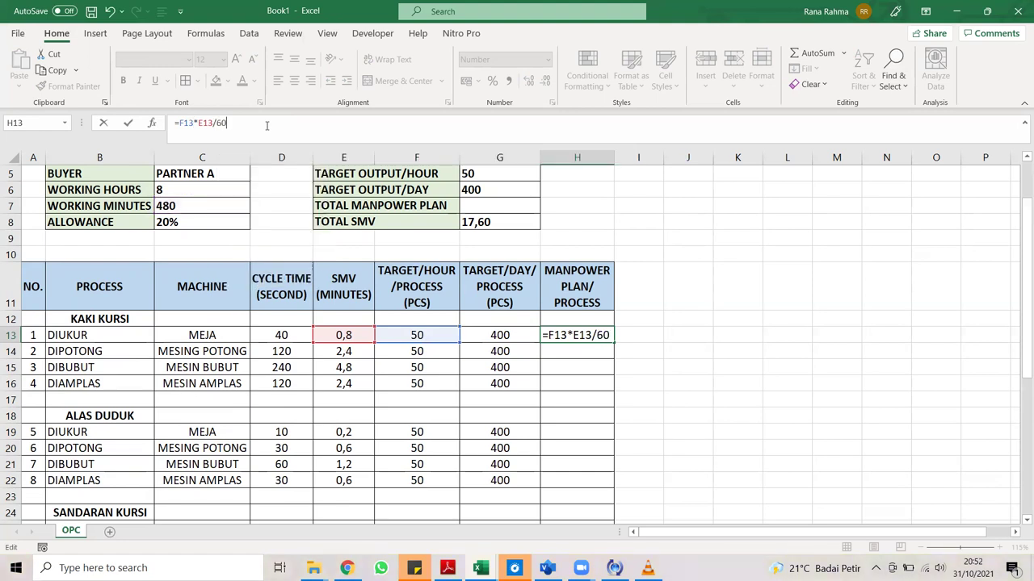
pyautogui.press('Return')
pyautogui.press('Up')
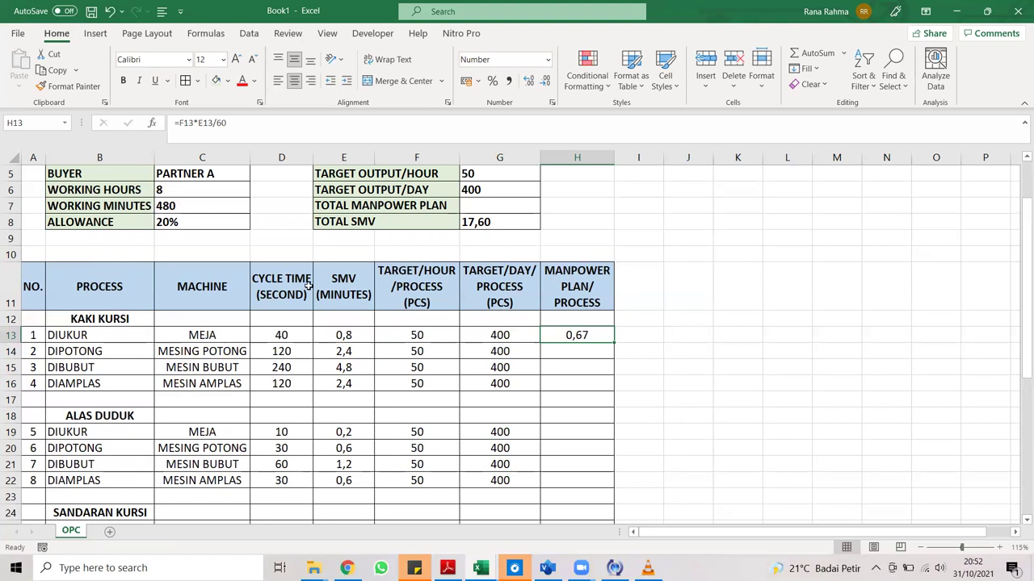
# Rewrite the H13 manpower formula as =G13*E13/$C$7, with an absolute reference to the working minutes.
pyautogui.press('F2')
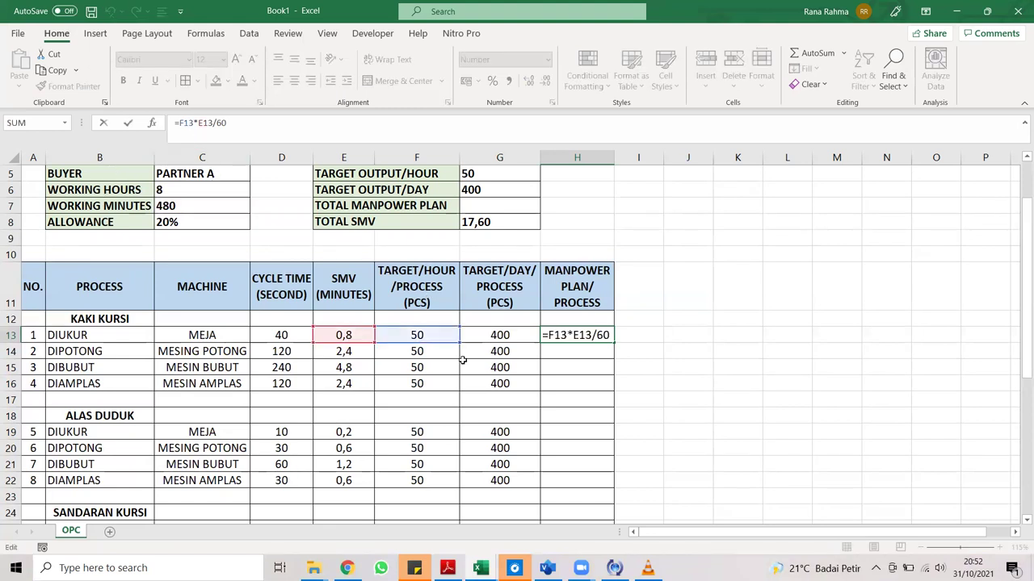
pyautogui.doubleClick(186, 123)
pyautogui.click(499, 332)
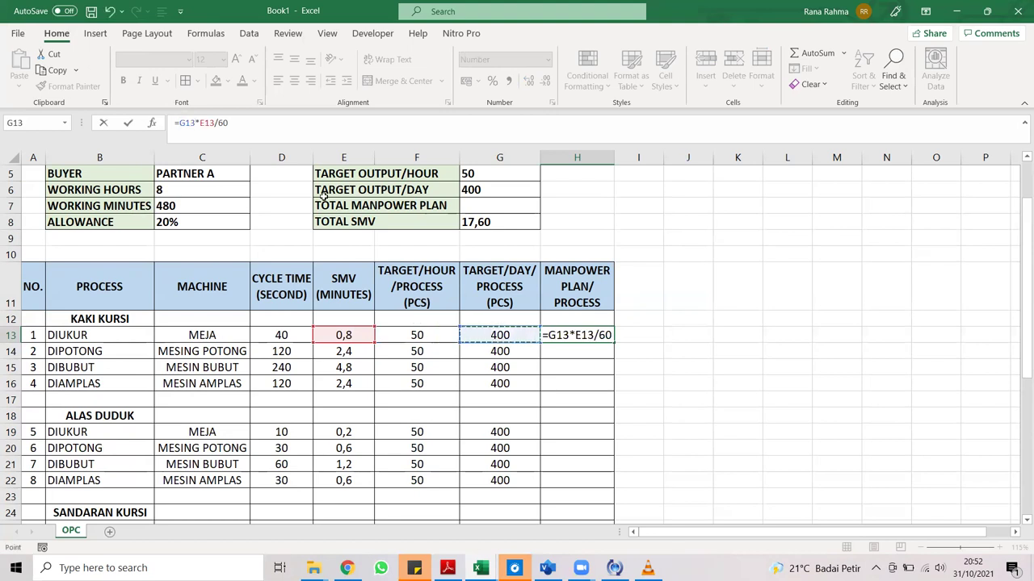
pyautogui.click(239, 126)
pyautogui.press('BackSpace')
pyautogui.press('BackSpace')
pyautogui.click(166, 205)
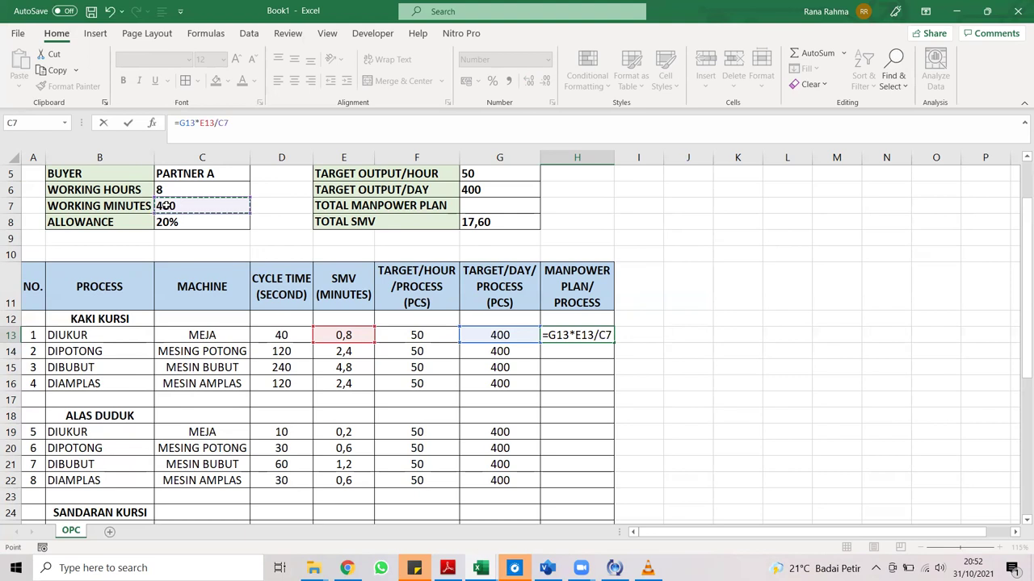
pyautogui.press('F4')
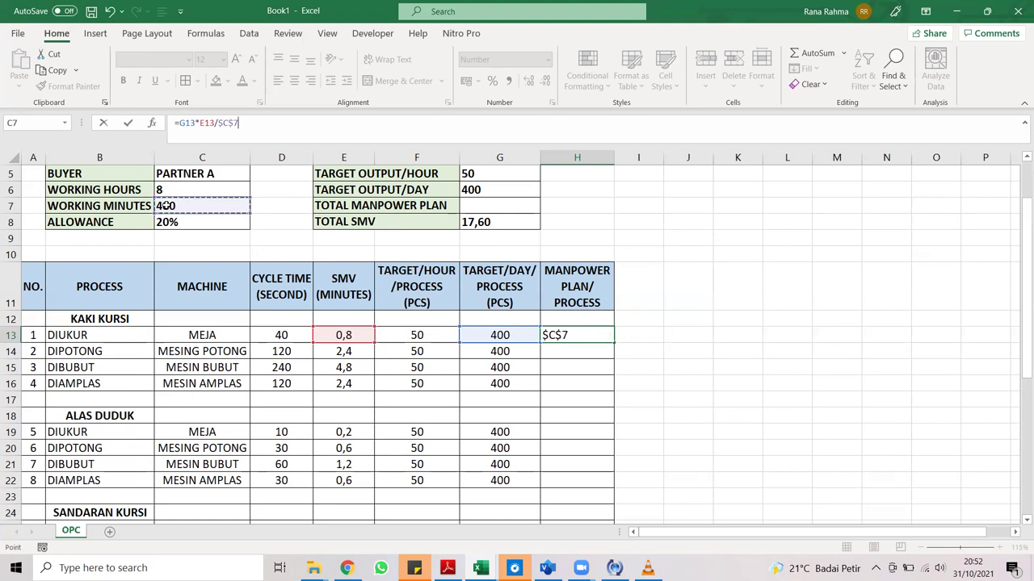
pyautogui.press('Return')
# Copy the manpower plan formula from H13 to the process rows H14:H16, H19:H22, H25:H28 and H31:H33.
pyautogui.click(589, 332)
pyautogui.hotkey('ctrl', 'c')
pyautogui.moveTo(583, 353); pyautogui.dragTo(583, 390)
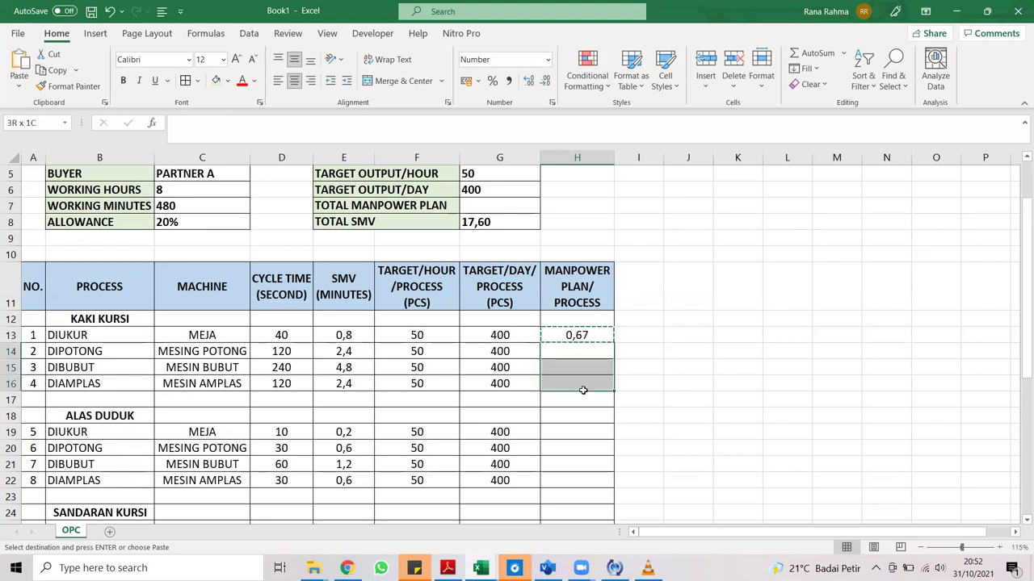
pyautogui.moveTo(565, 434); pyautogui.dragTo(567, 478)
pyautogui.scroll(-3, 565, 477)
pyautogui.moveTo(558, 352); pyautogui.dragTo(554, 415)
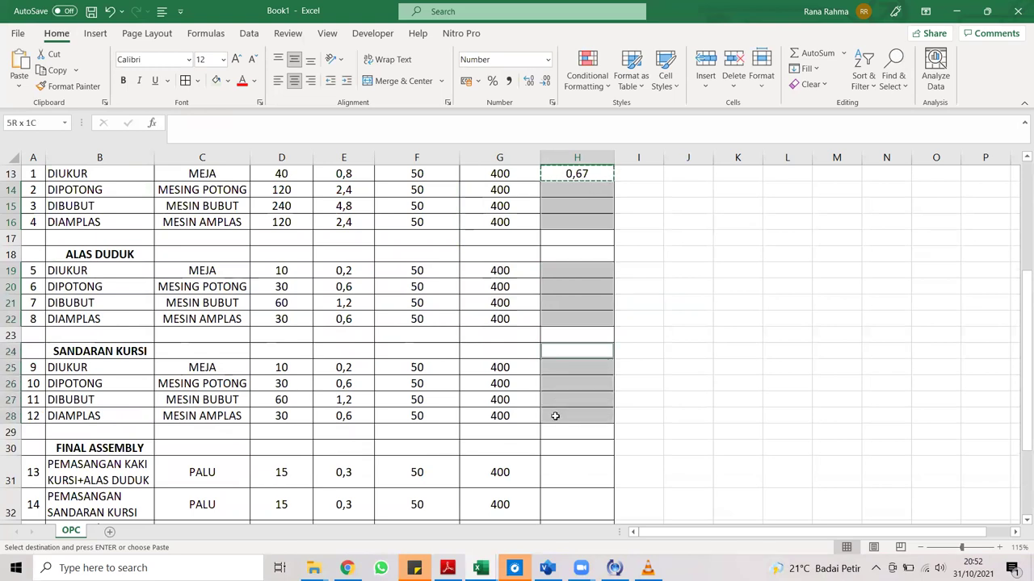
pyautogui.keyDown('ctrl'); pyautogui.click(566, 348); pyautogui.keyUp('ctrl')
pyautogui.moveTo(554, 478)
pyautogui.mouseDown()
pyautogui.moveTo(557, 525)
pyautogui.moveTo(556, 475)
pyautogui.moveTo(554, 493)
pyautogui.mouseUp()
pyautogui.hotkey('ctrl', 'v')
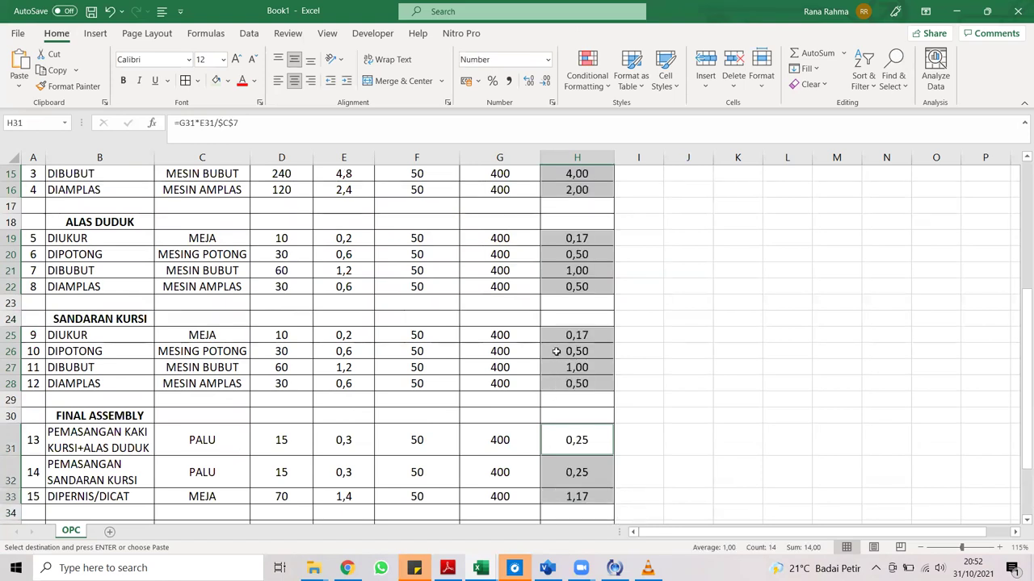
# Enter a SUM of H13:H16 in H17 as the KAKI KURSI manpower subtotal.
pyautogui.scroll(3, 556, 351)
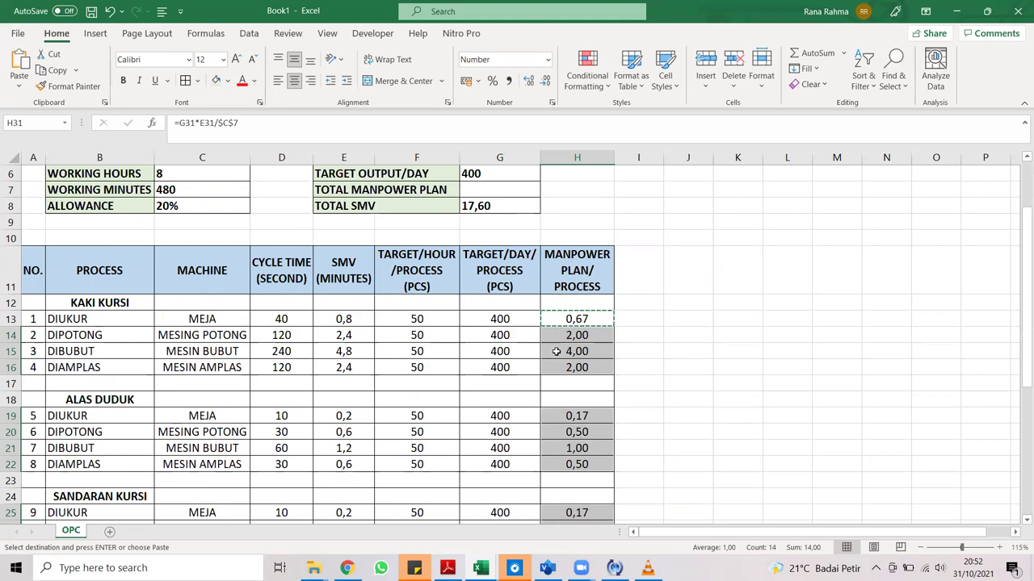
pyautogui.click(591, 394)
pyautogui.click(587, 382)
pyautogui.write('=SUM9')
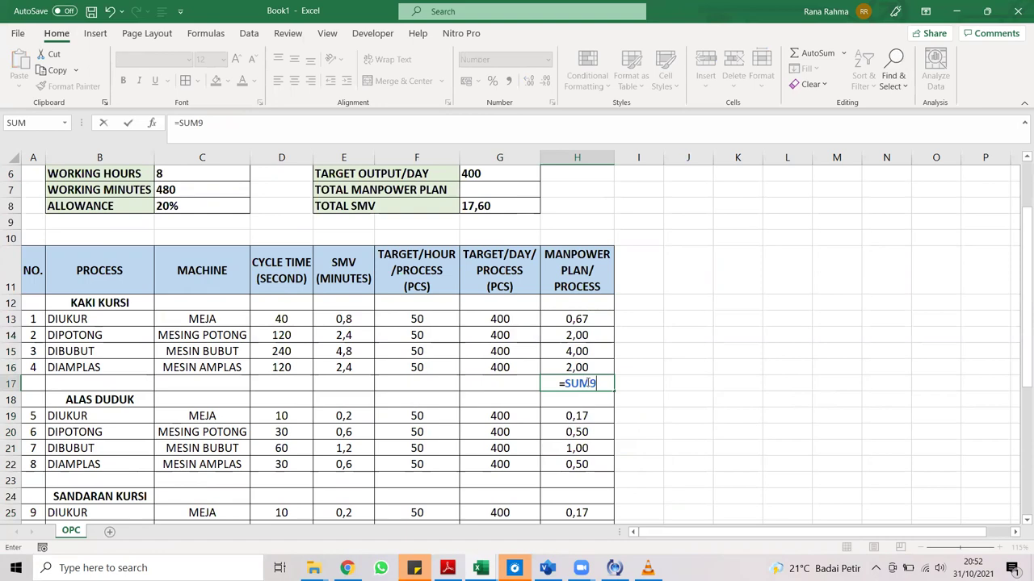
pyautogui.press('BackSpace')
pyautogui.write('(')
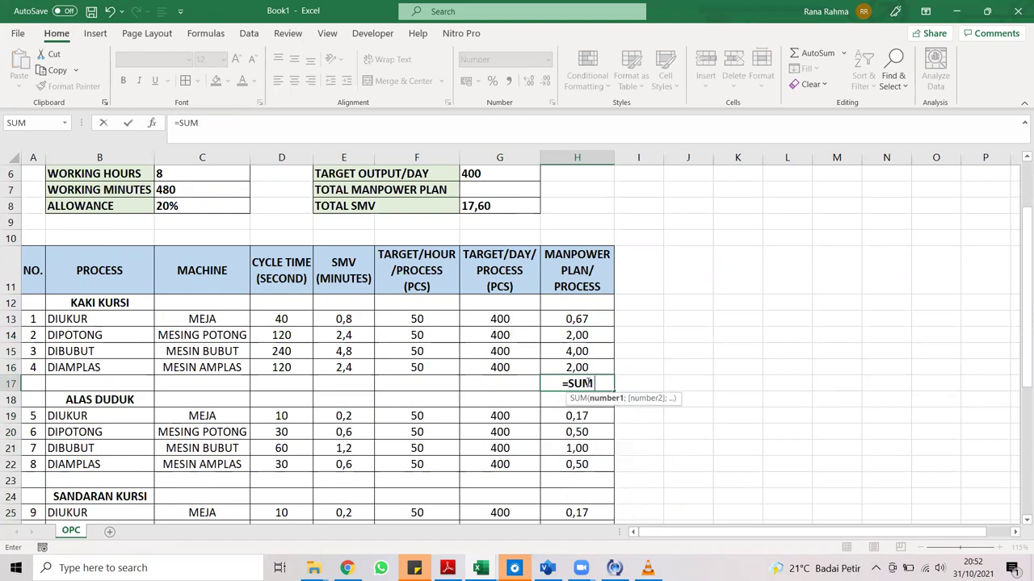
pyautogui.press('Up')
pyautogui.hotkey('shift', 'Up')
pyautogui.hotkey('shift', 'Up')
pyautogui.hotkey('shift', 'Up')
pyautogui.press('Return')
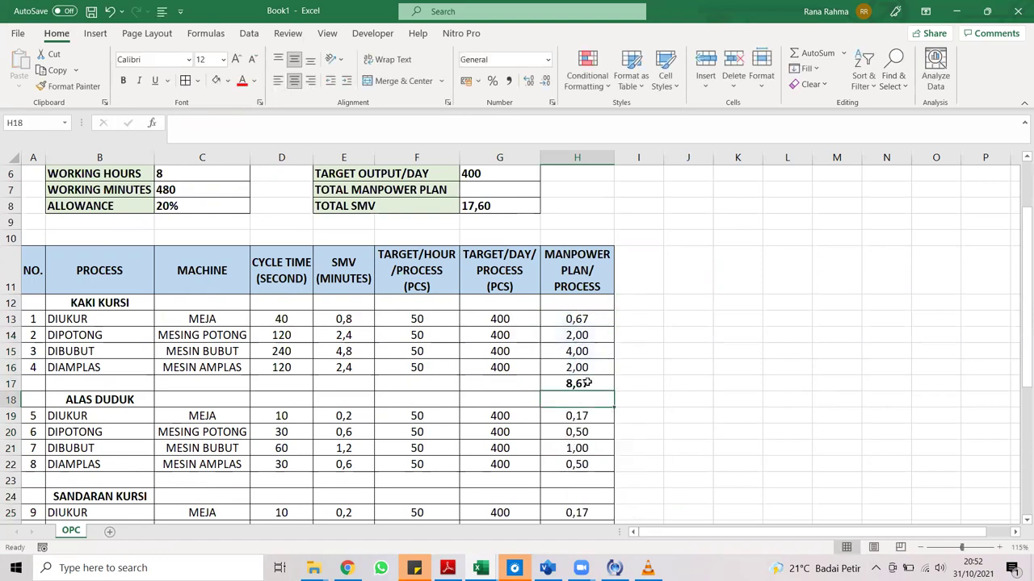
# Copy the manpower subtotal formula from H17 to H23 and H29 for the ALAS DUDUK and SANDARAN KURSI sections.
pyautogui.click(587, 383)
pyautogui.hotkey('ctrl', 'c')
pyautogui.press('Down')
pyautogui.press('Down')
pyautogui.press('Down')
pyautogui.press('Down')
pyautogui.press('Down')
pyautogui.press('Down')
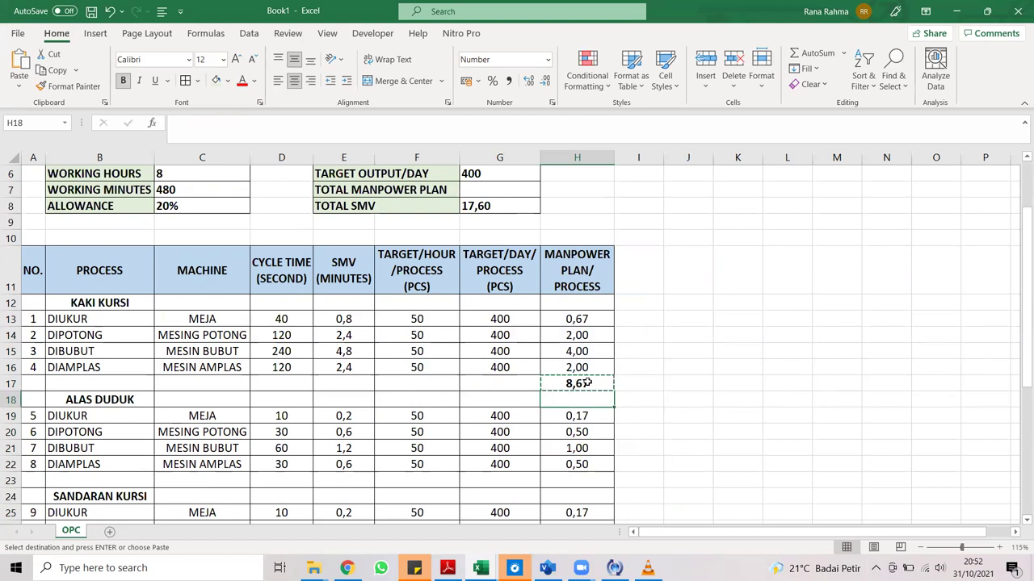
pyautogui.hotkey('ctrl', 'v')
pyautogui.press('Down')
pyautogui.press('Down')
pyautogui.press('Down')
pyautogui.press('Down')
pyautogui.press('Down')
pyautogui.press('Down')
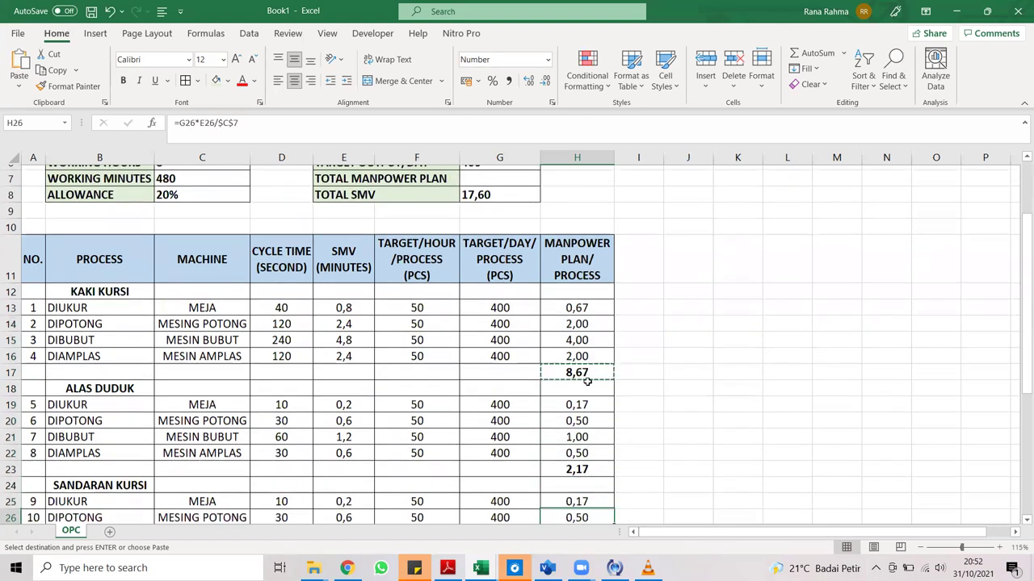
pyautogui.hotkey('ctrl', 'v')
pyautogui.press('ctrl')
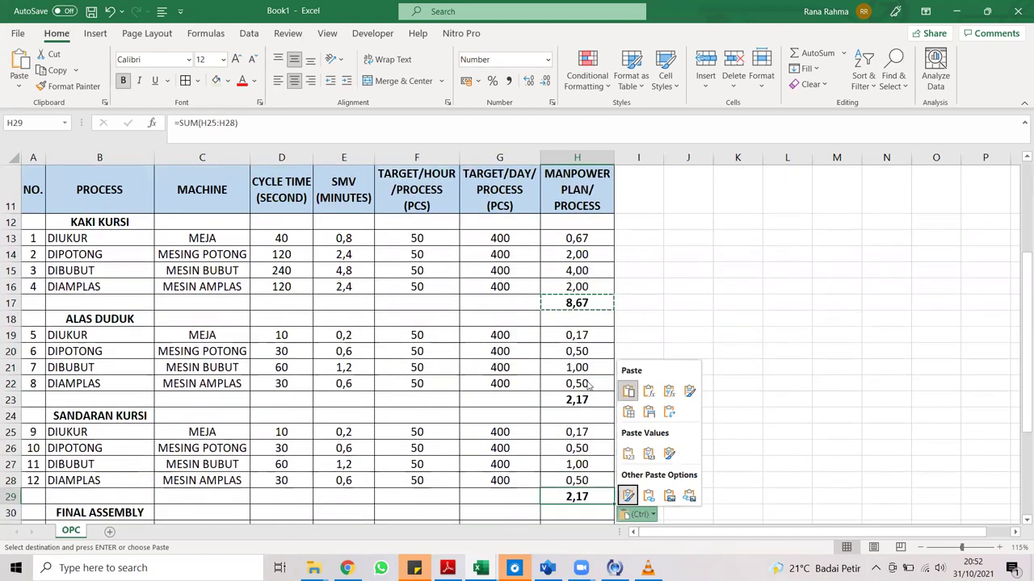
pyautogui.press('Escape')
# Enter a SUM of H31:H33 in H34 as the FINAL ASSEMBLY manpower subtotal.
pyautogui.scroll(-3, 540, 406)
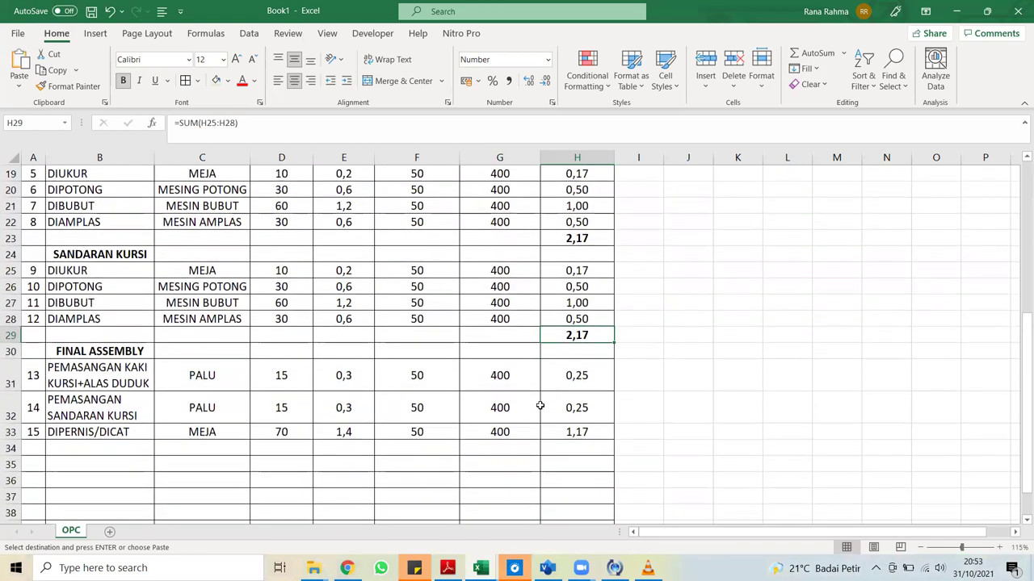
pyautogui.doubleClick(563, 445)
pyautogui.write('=su')
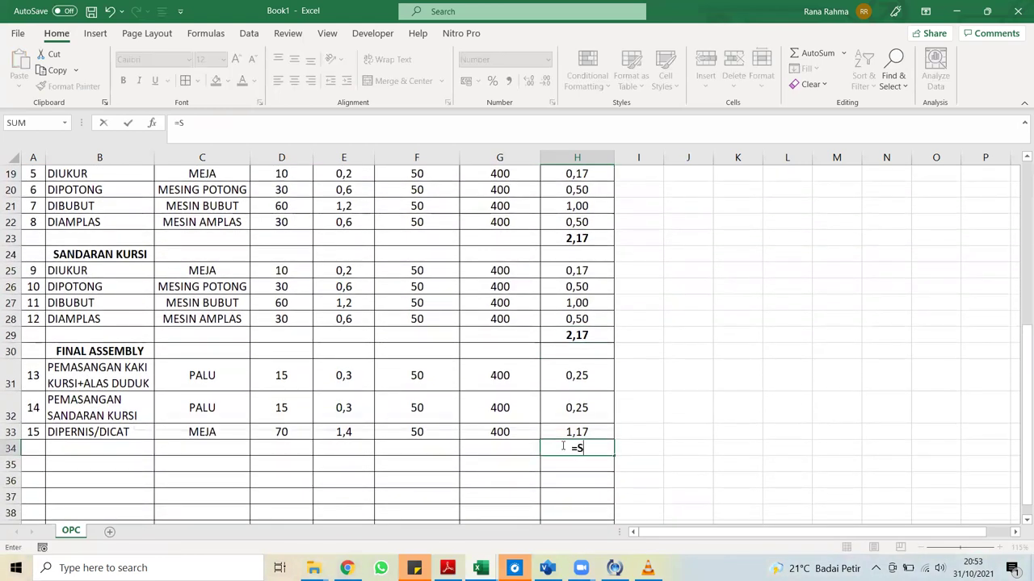
pyautogui.press('Tab')
pyautogui.press('Up')
pyautogui.hotkey('shift', 'Up')
pyautogui.hotkey('shift', 'Up')
pyautogui.press('Return')
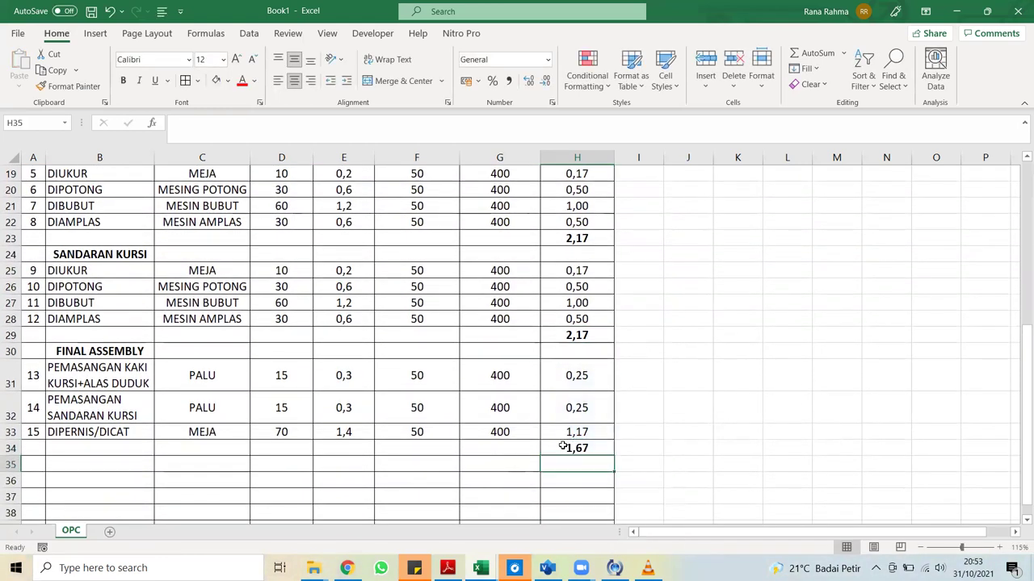
pyautogui.doubleClick(559, 335)
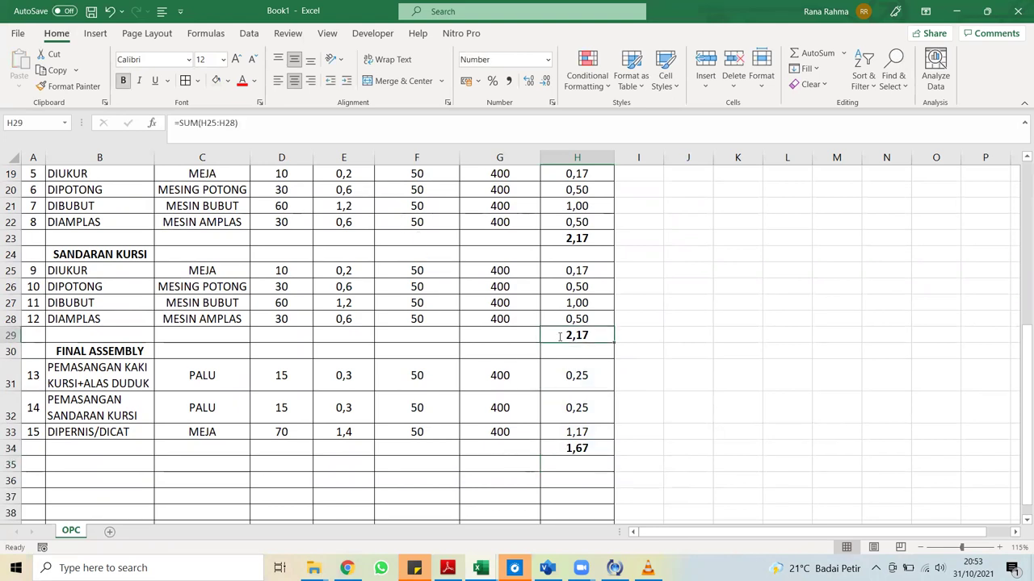
pyautogui.click(544, 437)
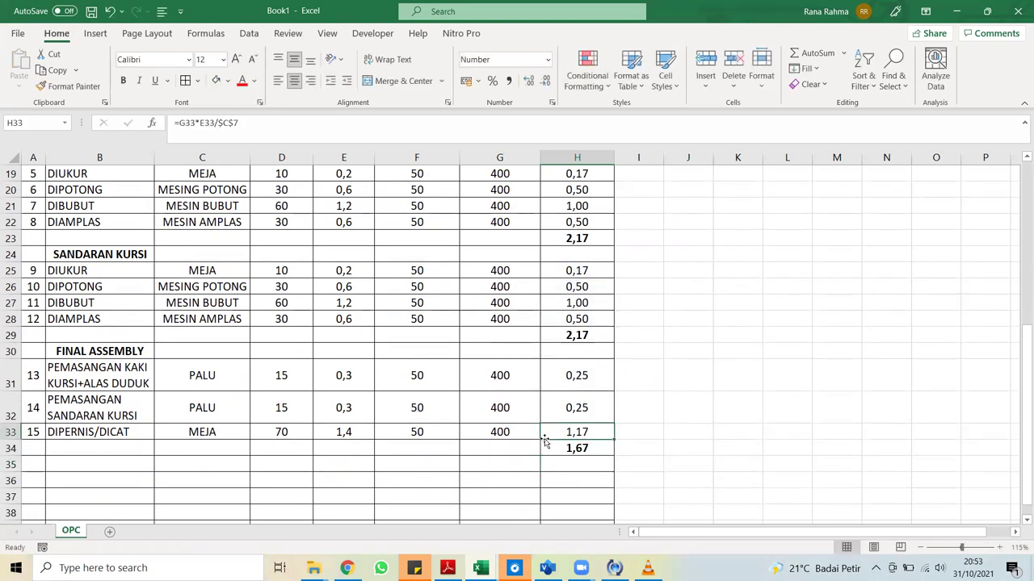
# Enter a SUM of the section subtotals H17, H23, H29 and H34 in G7 as the total manpower plan.
pyautogui.scroll(5, 515, 208)
pyautogui.click(506, 208)
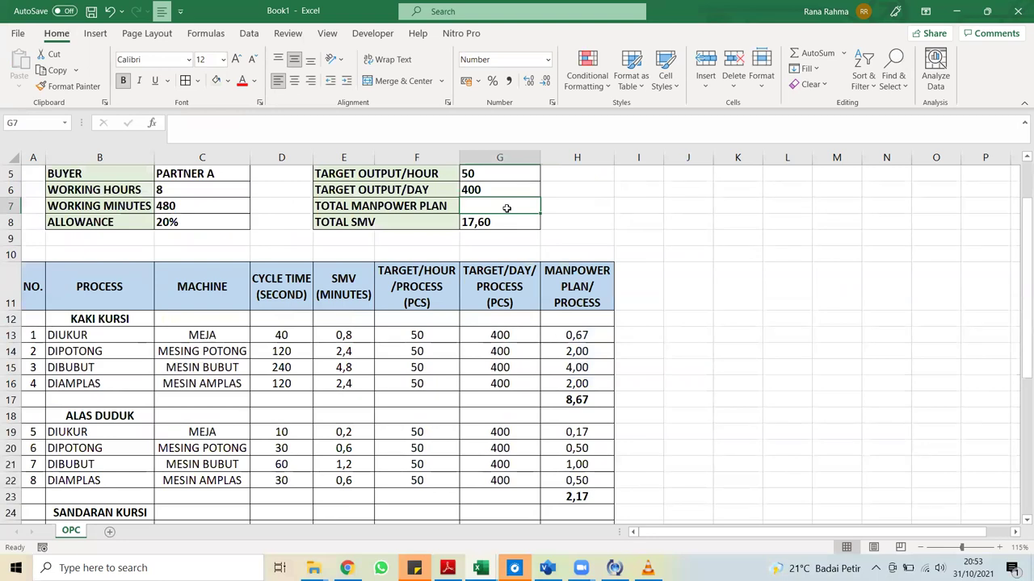
pyautogui.write('=SUM(')
pyautogui.click(584, 403)
pyautogui.scroll(-2, 588, 408)
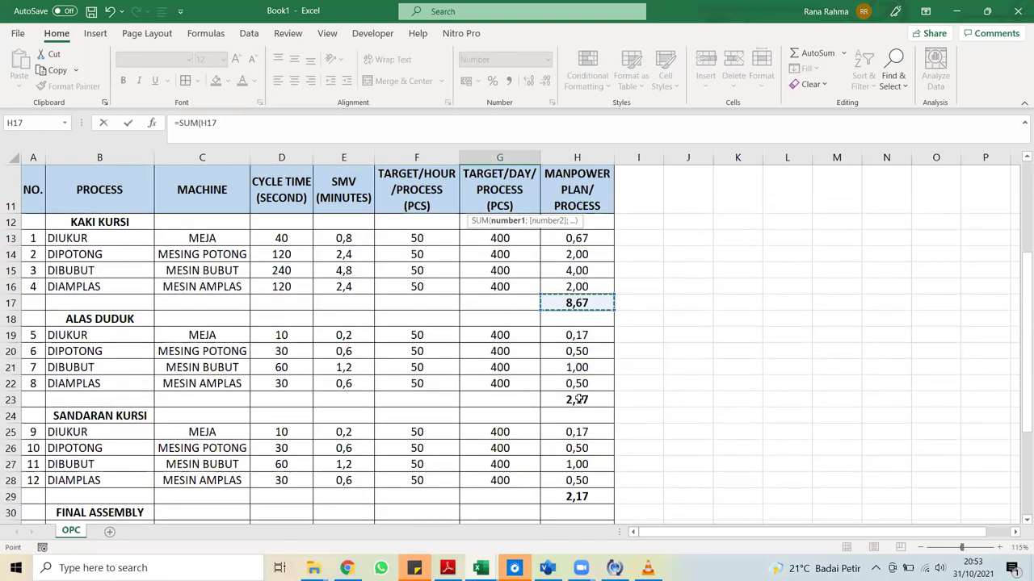
pyautogui.write(';')
pyautogui.click(580, 400)
pyautogui.scroll(-3, 578, 331)
pyautogui.write(';')
pyautogui.click(578, 318)
pyautogui.write(';')
pyautogui.click(566, 433)
pyautogui.press('Return')
pyautogui.press('Up')
pyautogui.press('Up')
pyautogui.press('Up')
pyautogui.press('Up')
pyautogui.press('Up')
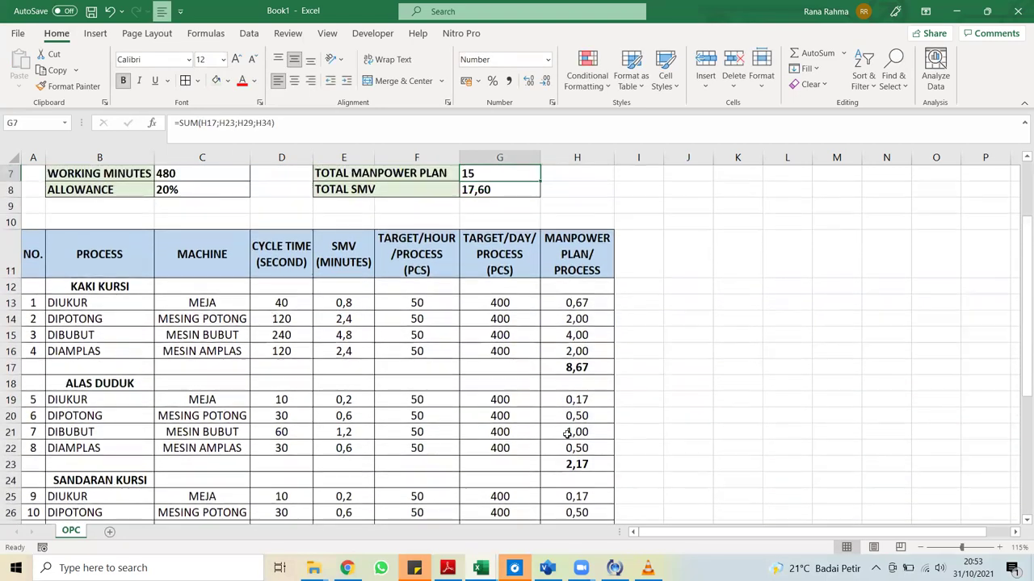
# Compare the manpower plan per process for the matching DIUKUR, DIPOTONG and DIAMPLAS rows across the sections.
pyautogui.press('Down')
pyautogui.press('Down')
pyautogui.press('Down')
pyautogui.press('Down')
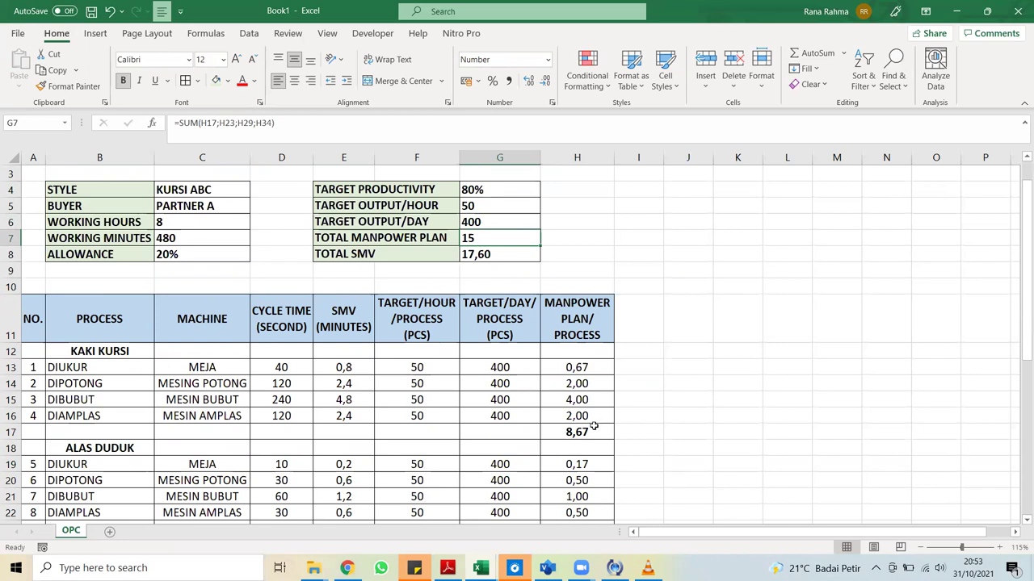
pyautogui.click(595, 427)
pyautogui.click(579, 365)
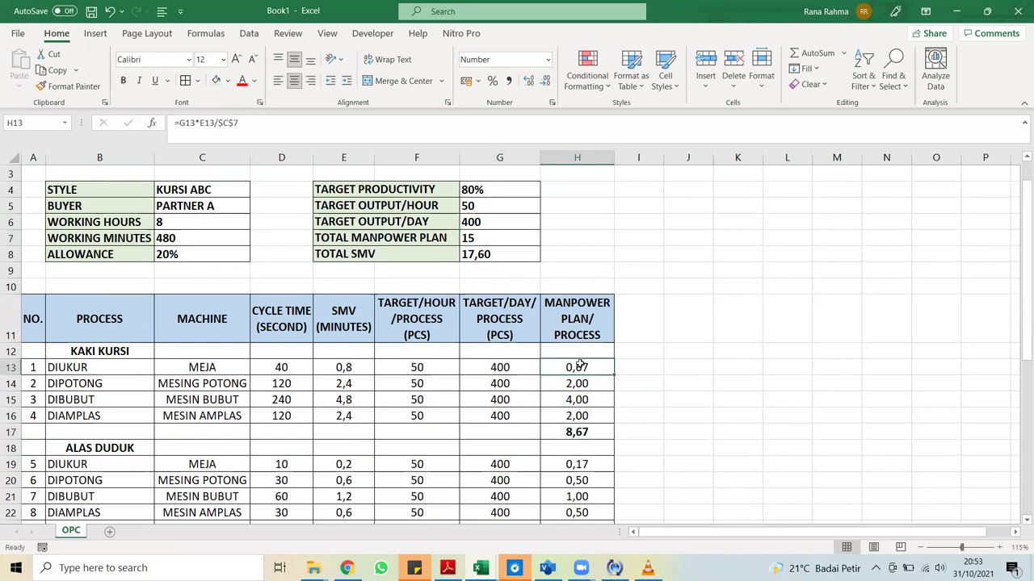
pyautogui.scroll(-3, 580, 365)
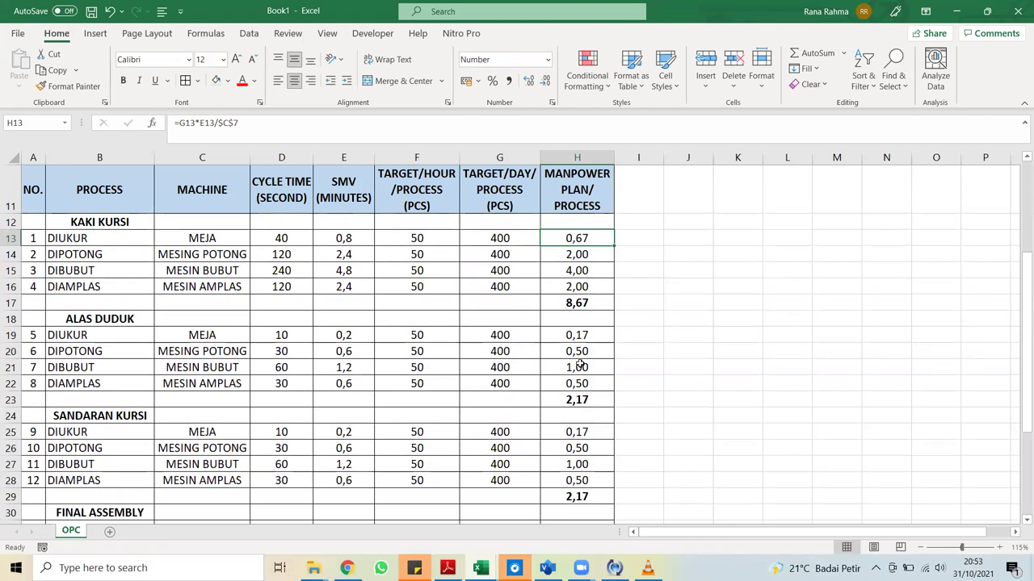
pyautogui.scroll(-2, 580, 363)
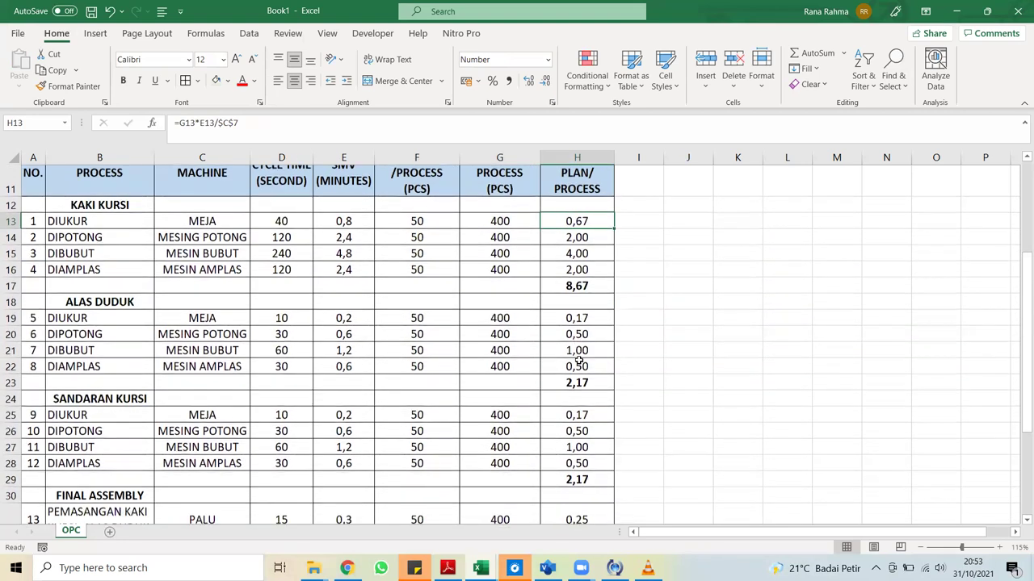
pyautogui.scroll(2, 580, 360)
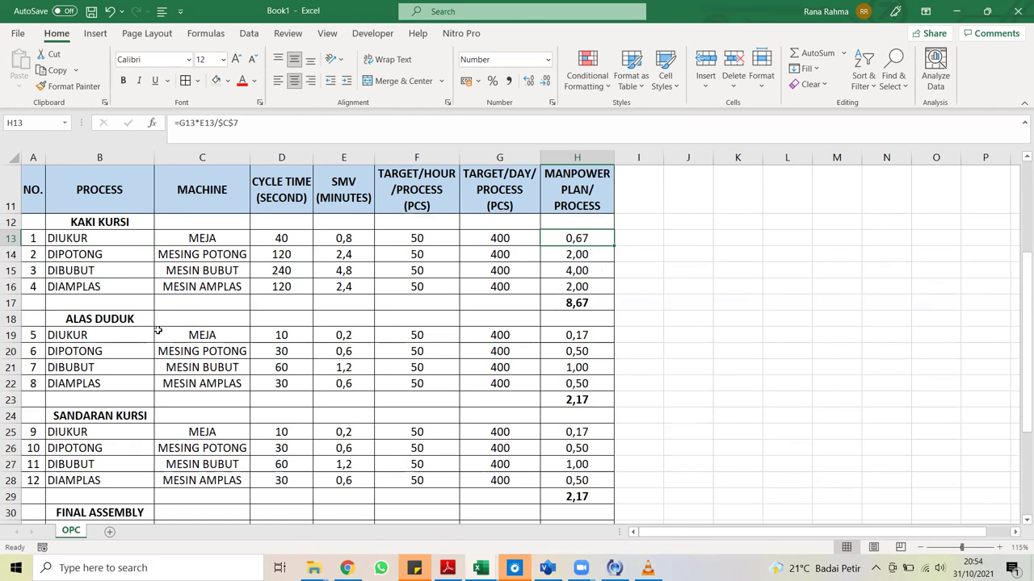
pyautogui.keyDown('ctrl'); pyautogui.click(590, 335); pyautogui.keyUp('ctrl')
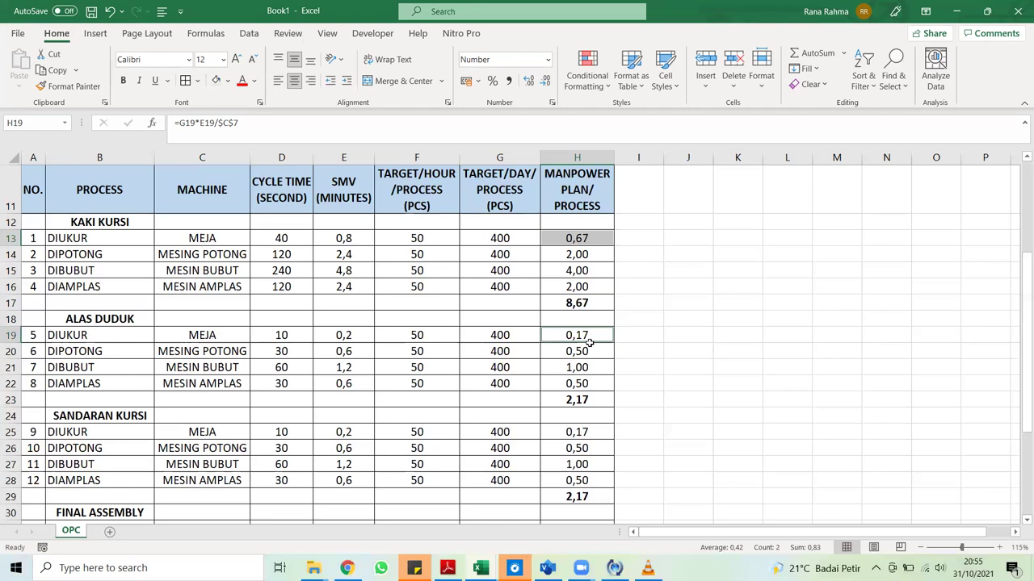
pyautogui.keyDown('ctrl'); pyautogui.click(567, 436); pyautogui.keyUp('ctrl')
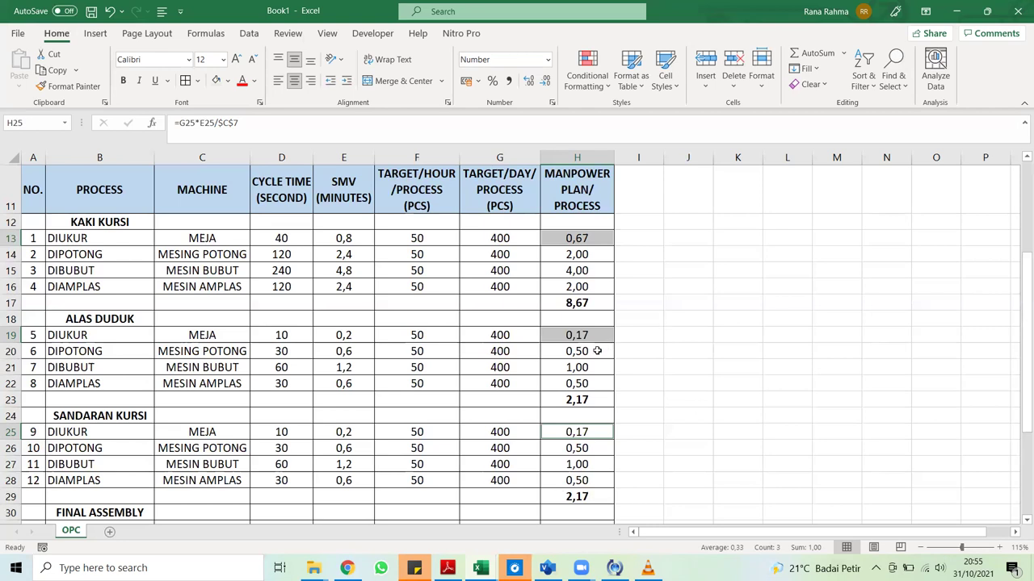
pyautogui.click(589, 352)
pyautogui.click(578, 381)
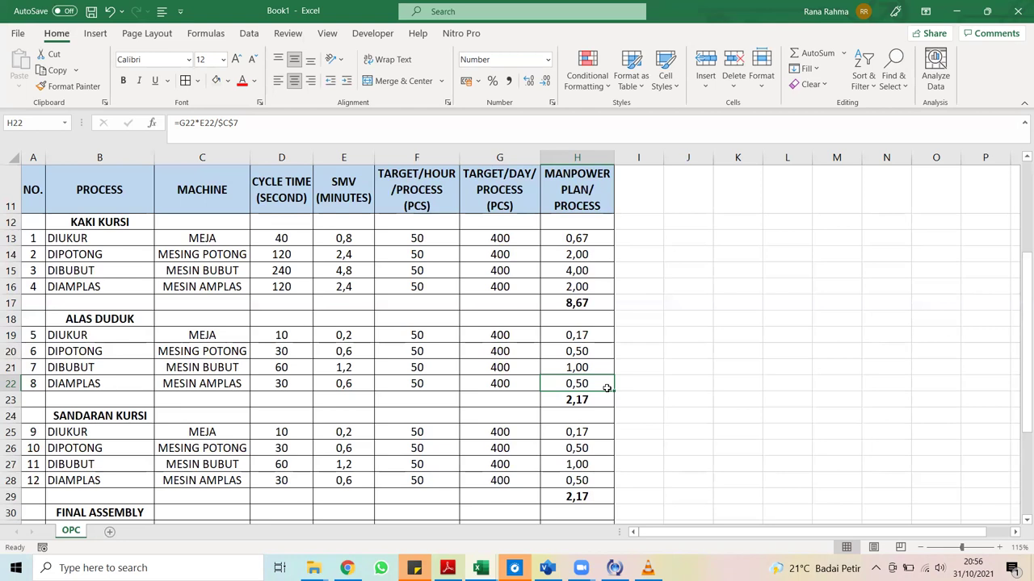
pyautogui.click(595, 353)
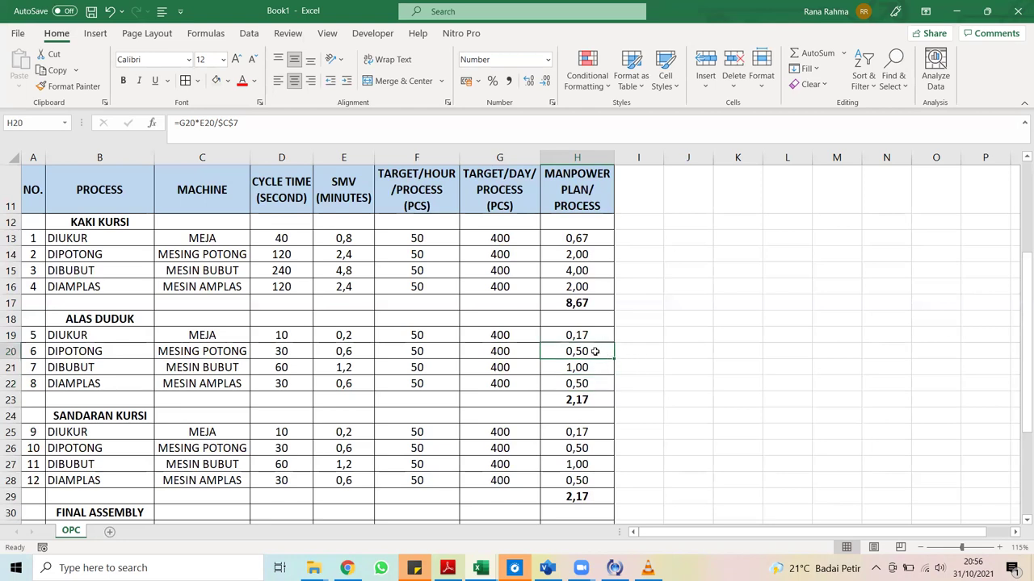
pyautogui.click(580, 456)
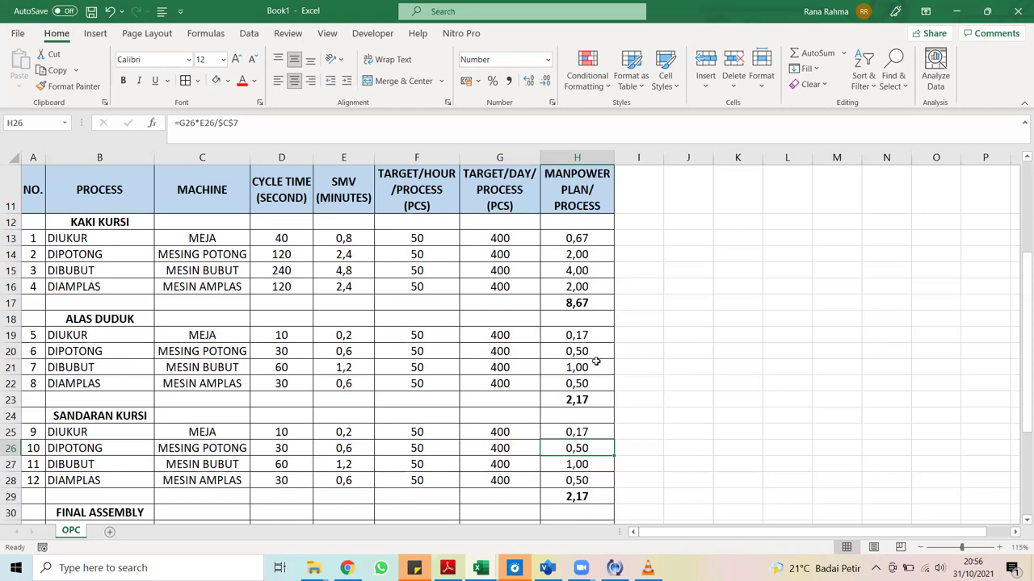
pyautogui.scroll(-2, 595, 362)
pyautogui.scroll(3, 595, 362)
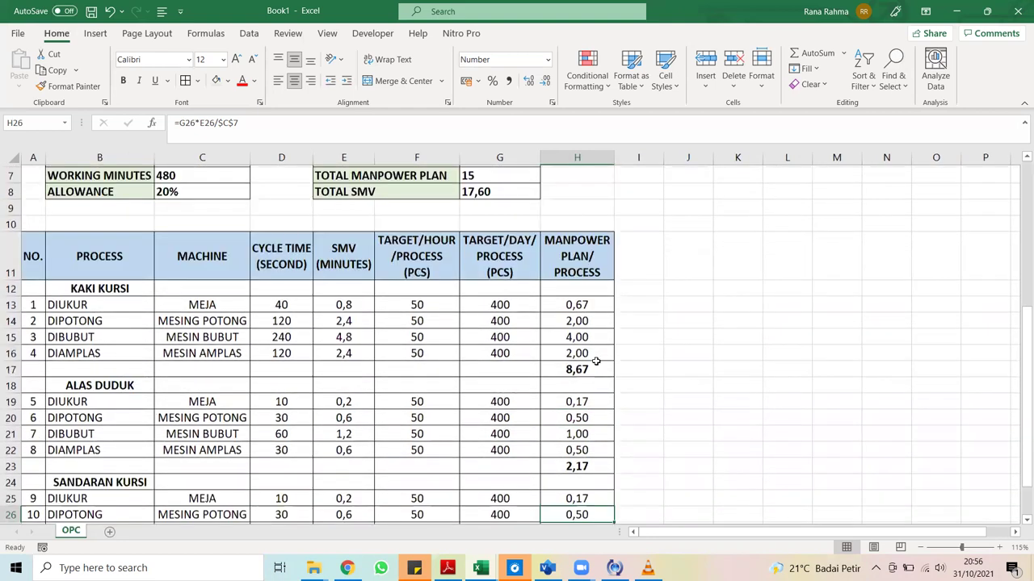
pyautogui.scroll(2, 596, 362)
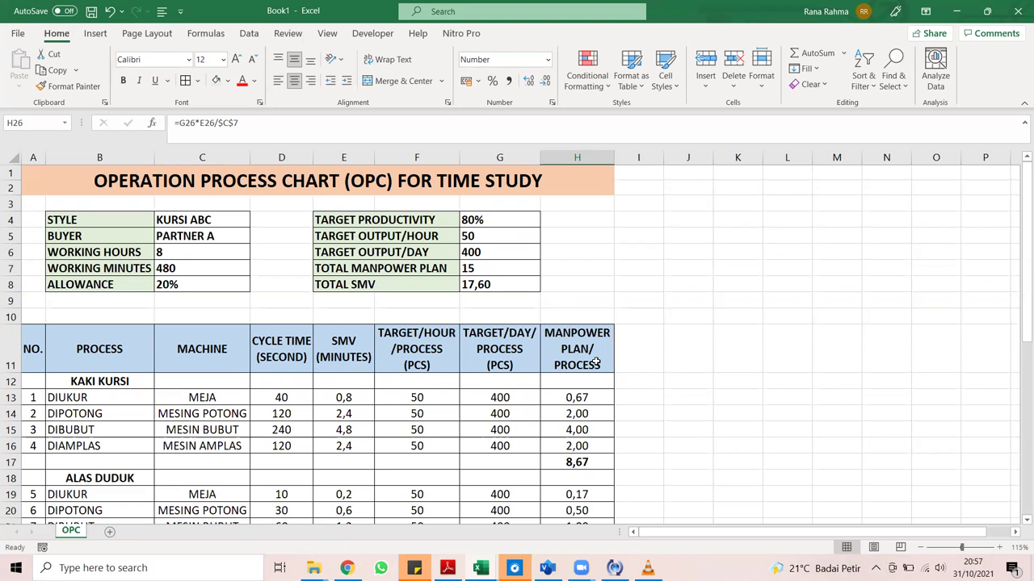
# Enter a trial manpower of 10 in H7 and calculate its daily output in H6 as H7*C7/G8.
pyautogui.click(598, 269)
pyautogui.write('10')
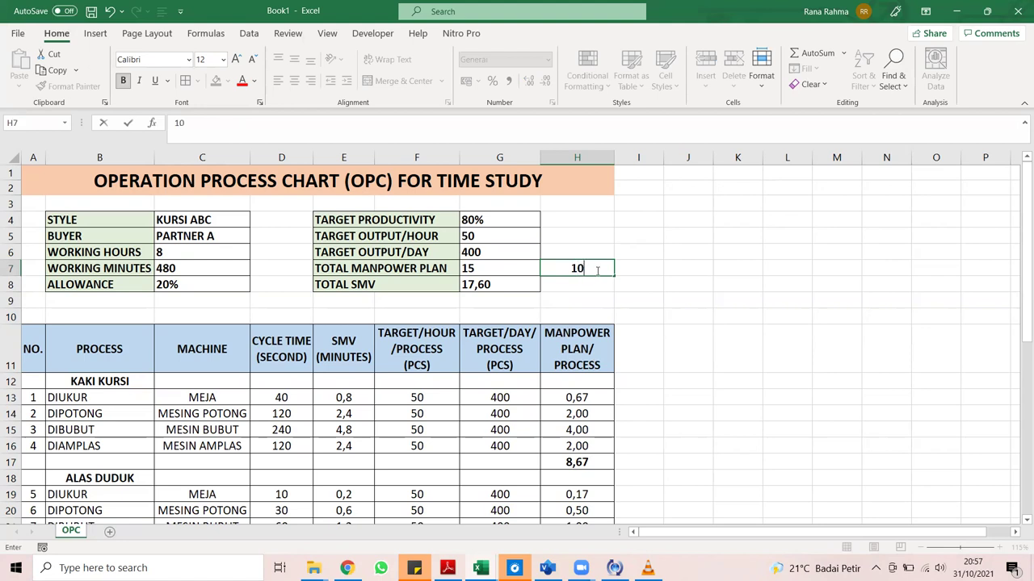
pyautogui.press('Up')
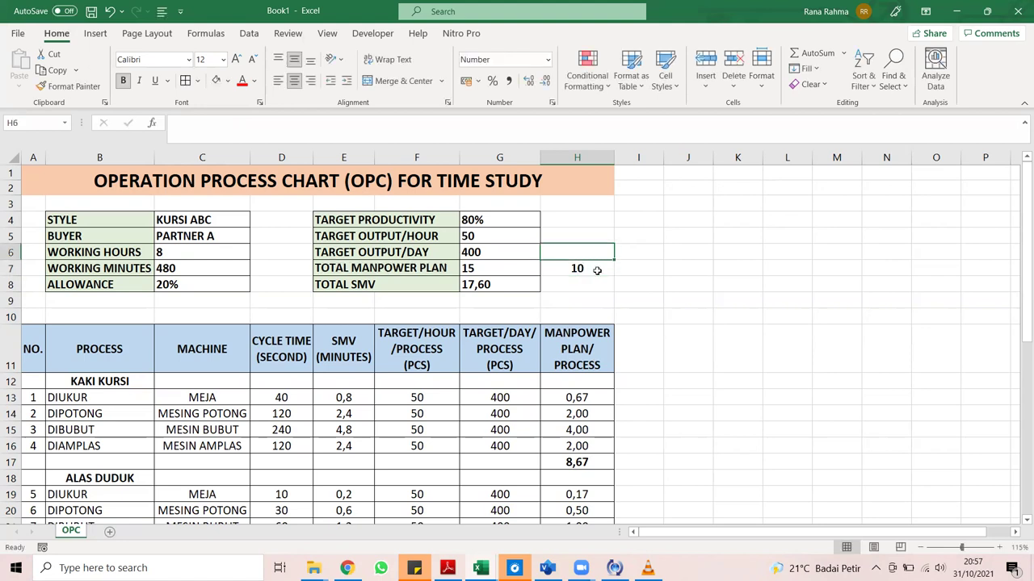
pyautogui.write('=')
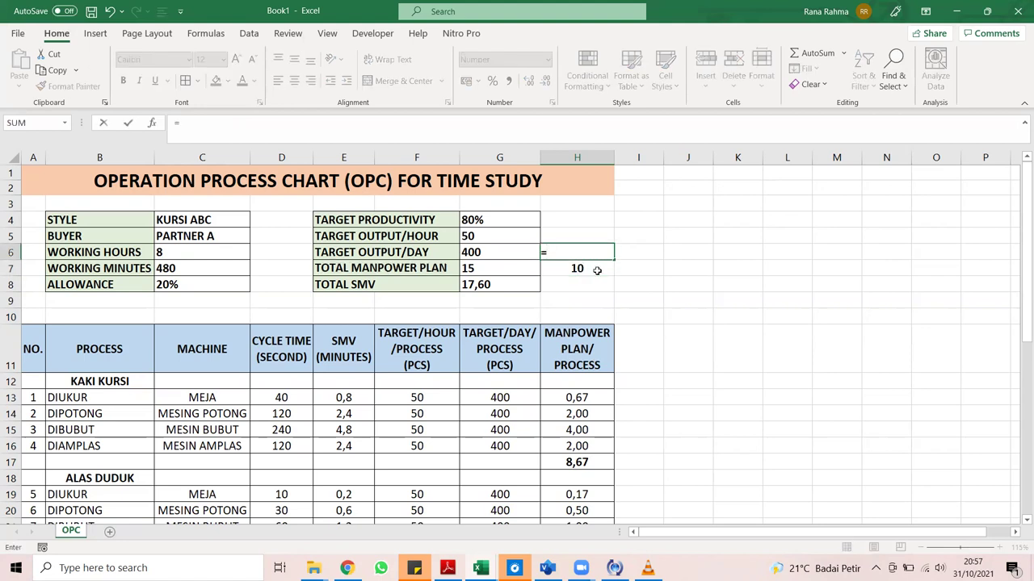
pyautogui.click(597, 271)
pyautogui.write('*')
pyautogui.click(200, 274)
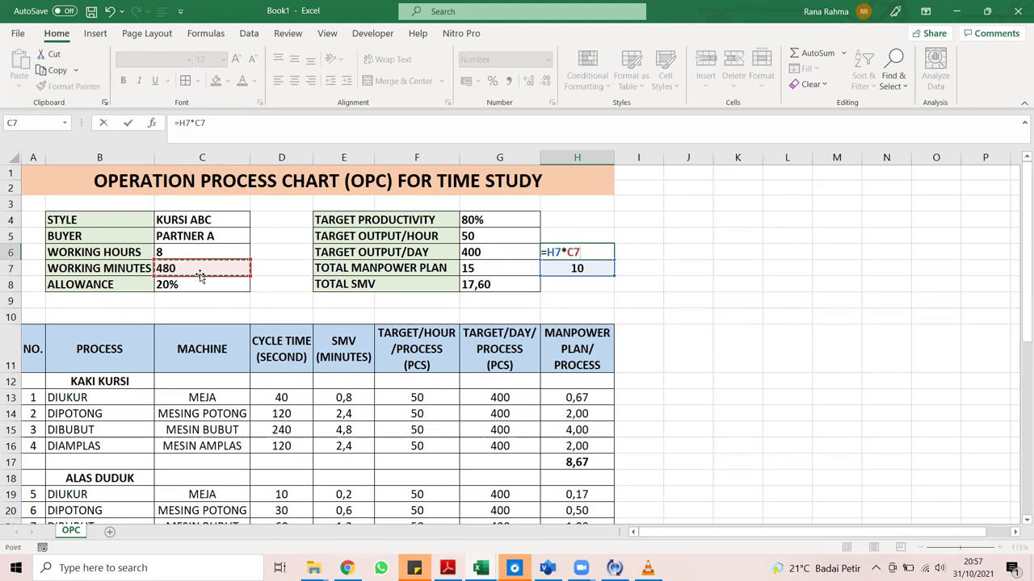
pyautogui.write('/')
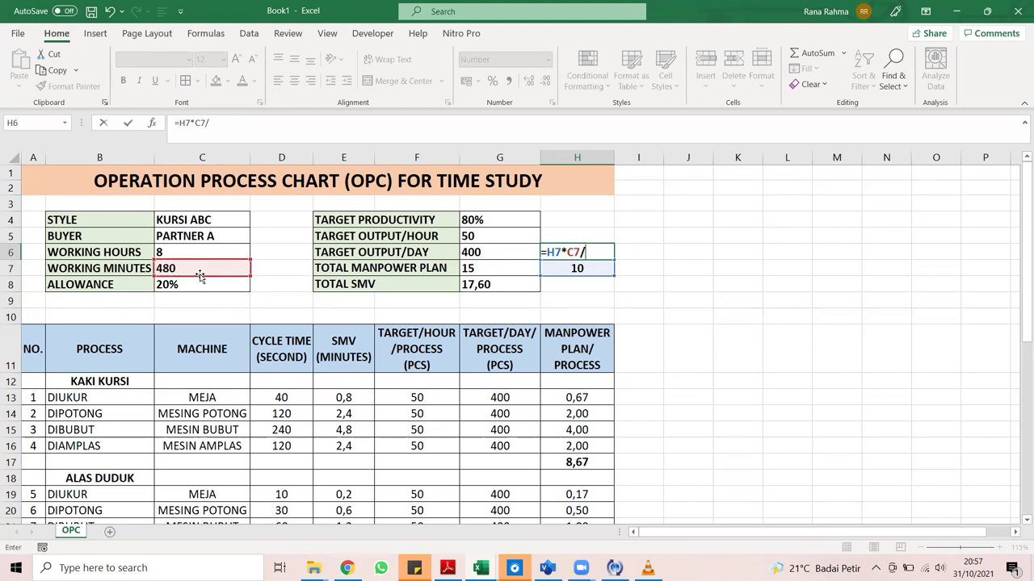
pyautogui.click(476, 286)
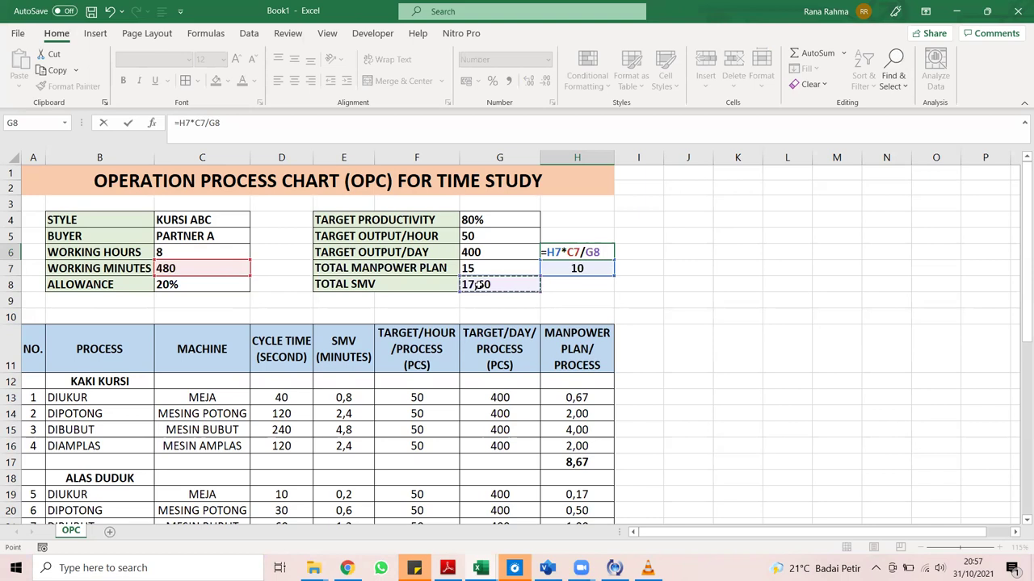
pyautogui.press('Return')
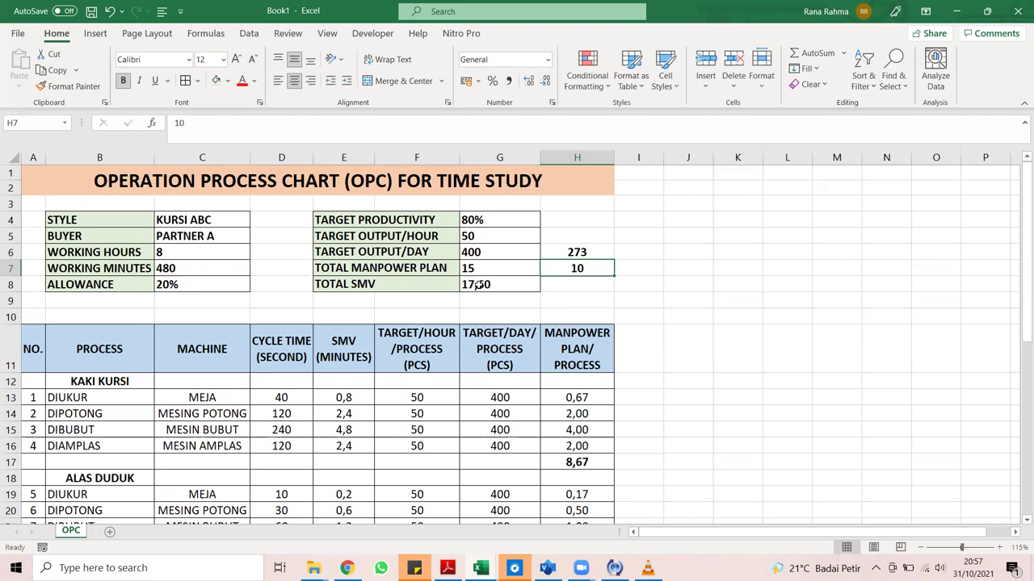
# Calculate the trial hourly output in H5 by dividing H6 by the working hours in C6.
pyautogui.press('Up')
pyautogui.press('Up')
pyautogui.write('=')
pyautogui.click(576, 252)
pyautogui.write('/')
pyautogui.click(202, 252)
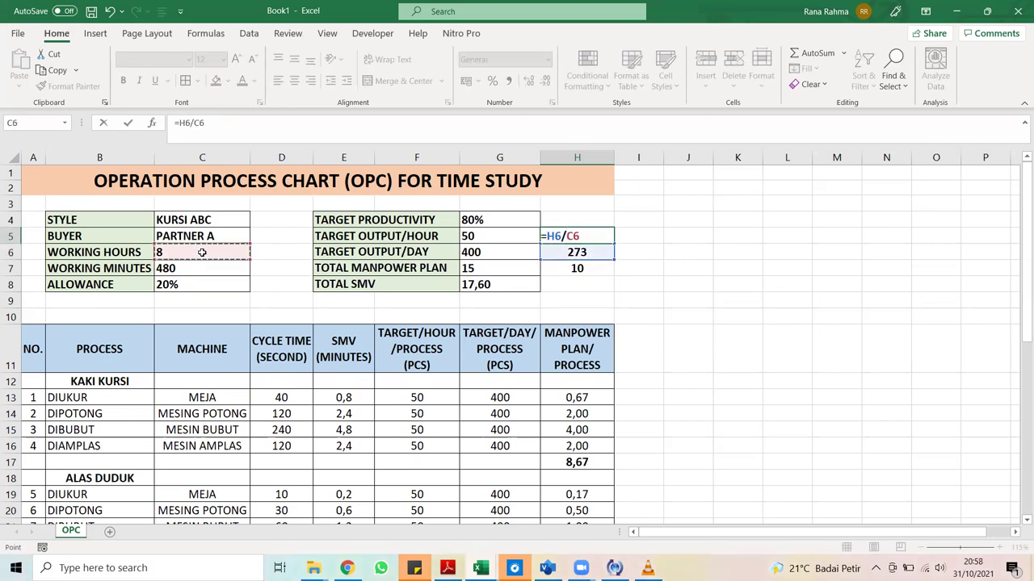
pyautogui.press('Return')
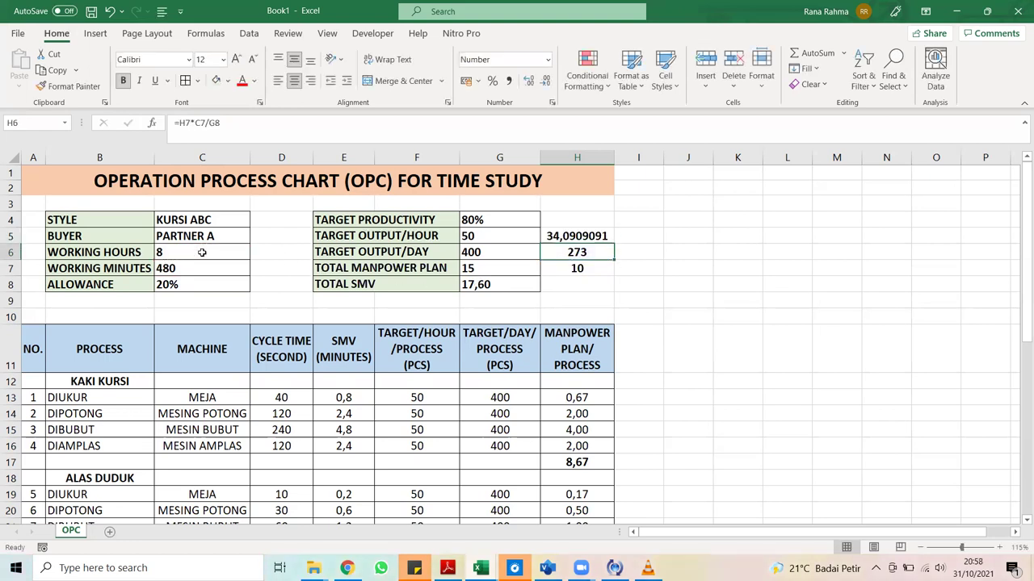
# Format the trial hourly output in H5 without decimal places.
pyautogui.click(576, 236)
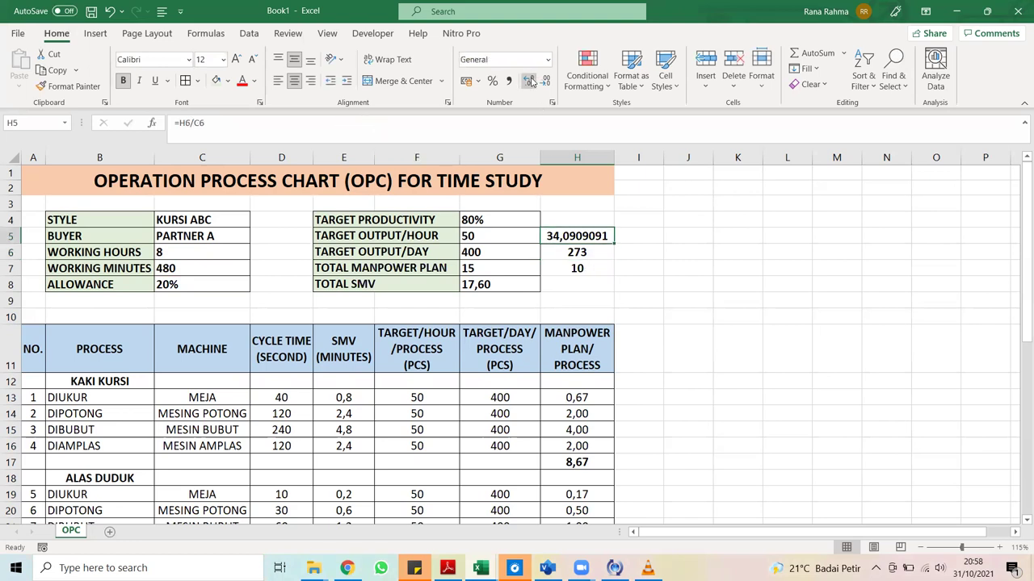
pyautogui.click(546, 80)
pyautogui.click(551, 83)
pyautogui.click(551, 82)
pyautogui.click(550, 83)
pyautogui.click(550, 82)
pyautogui.click(551, 82)
pyautogui.click(551, 83)
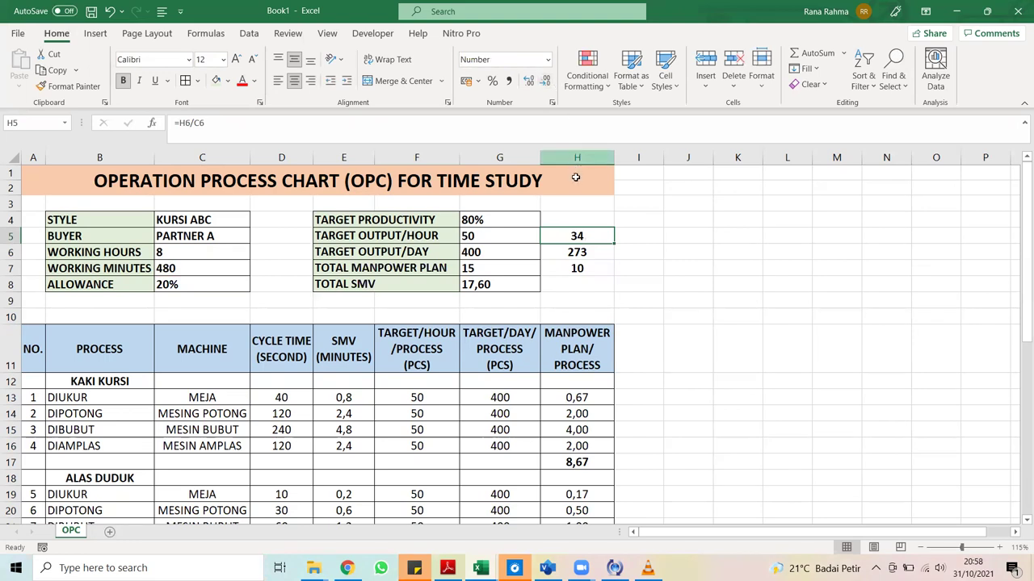
pyautogui.click(583, 304)
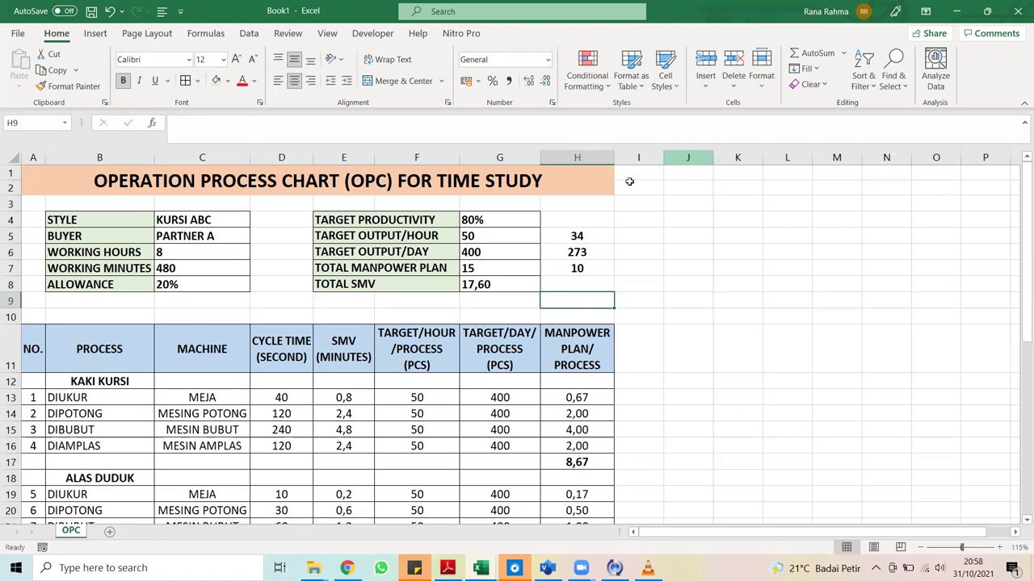
# Test the trial output targets with manpower values of 20 and 30 in H7.
pyautogui.click(584, 267)
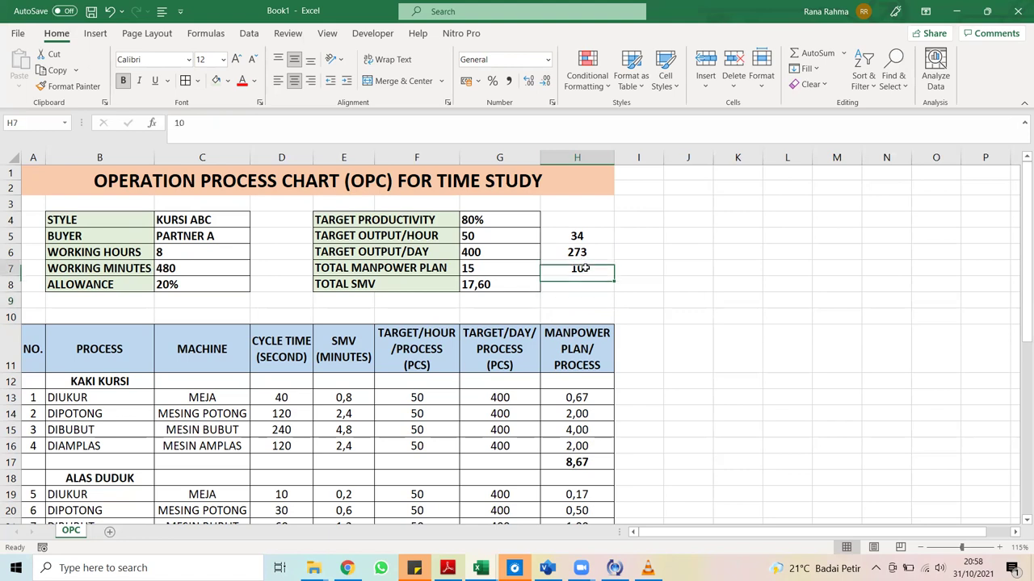
pyautogui.write('20')
pyautogui.press('Return')
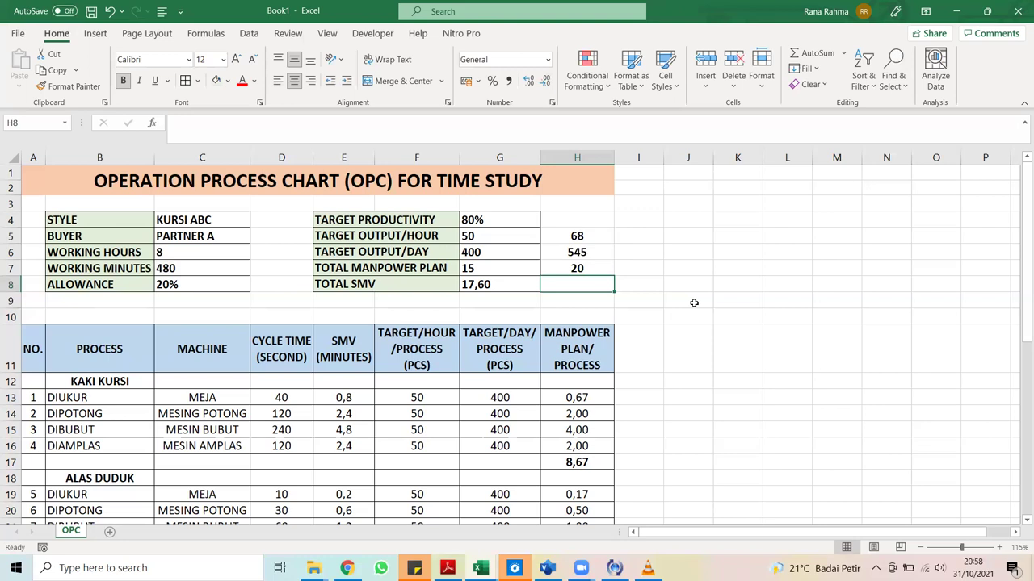
pyautogui.press('Up')
pyautogui.write('30')
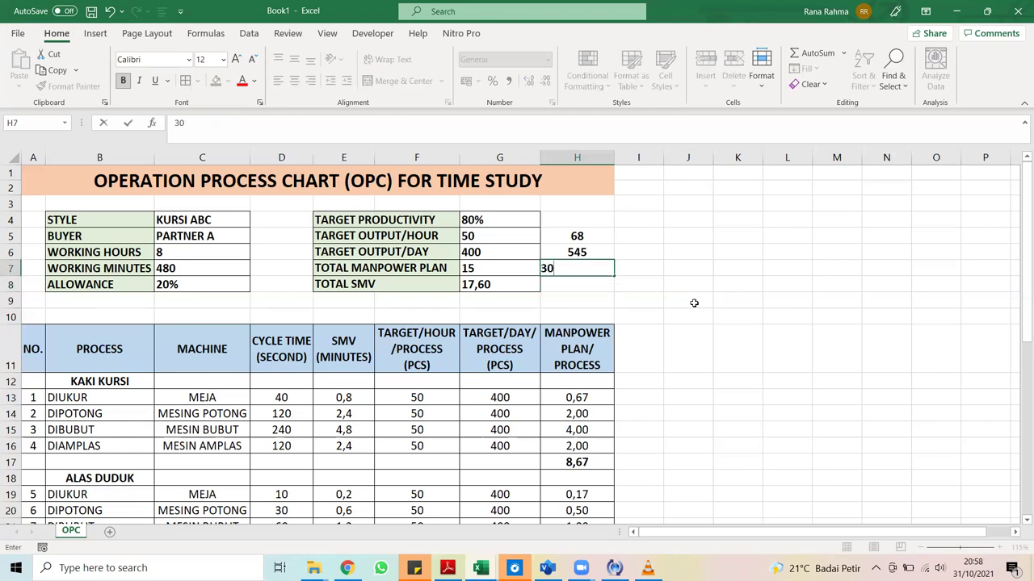
pyautogui.press('Return')
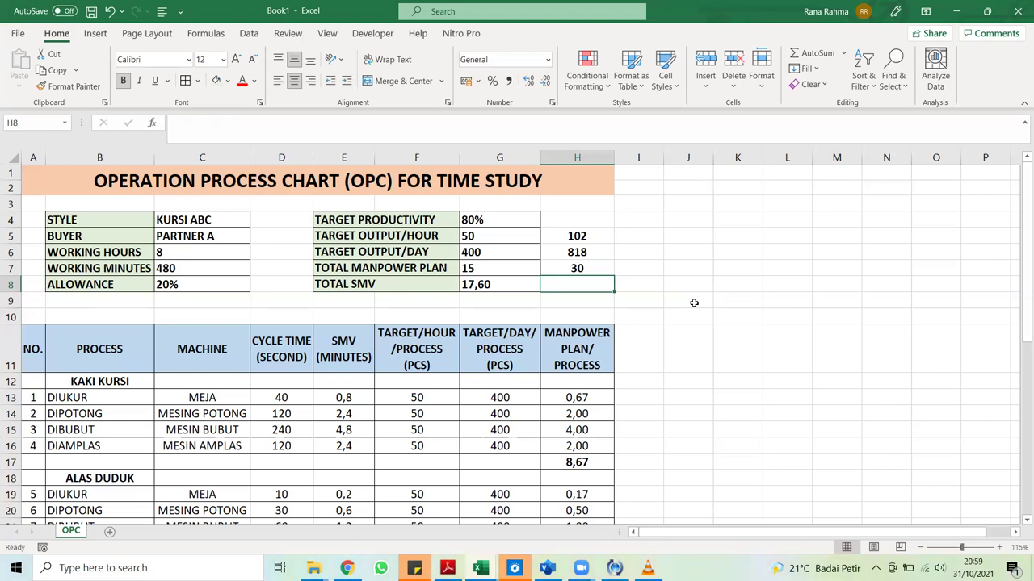
# Clear the trial manpower and output calculations from H5:H7.
pyautogui.press('Up')
pyautogui.press('Up')
pyautogui.press('Up')
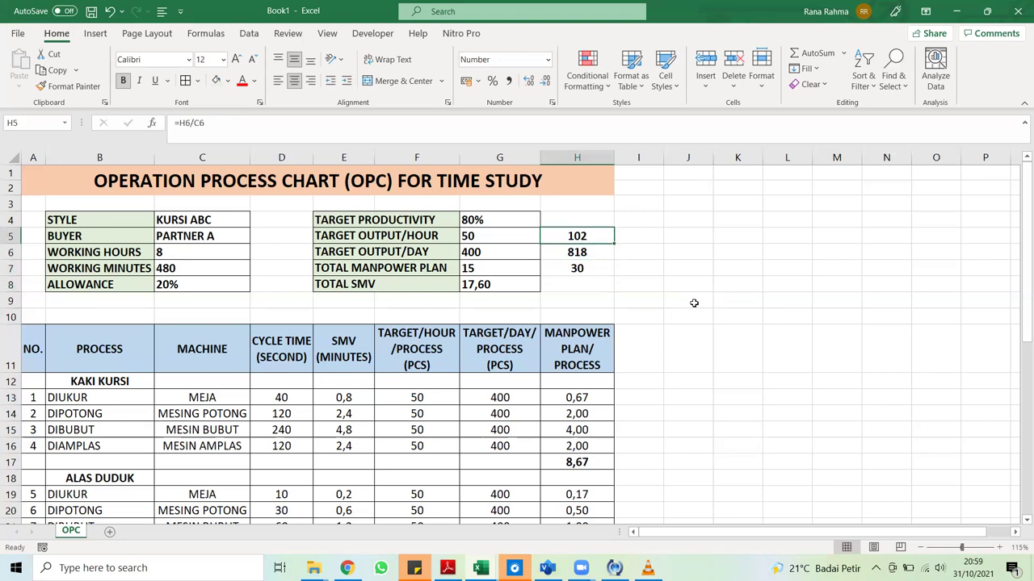
pyautogui.hotkey('shift', 'Down')
pyautogui.hotkey('shift', 'Down')
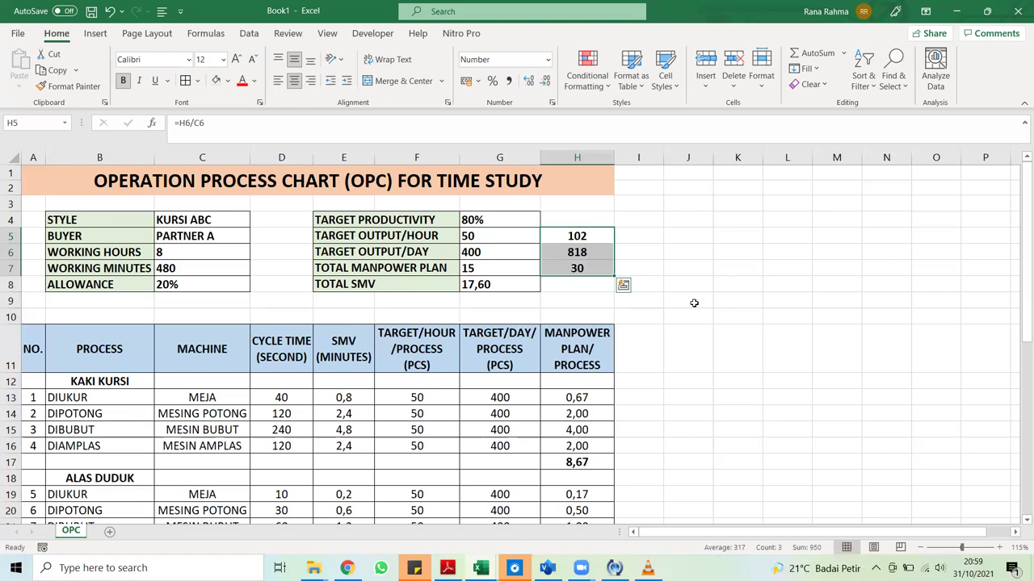
pyautogui.press('Delete')
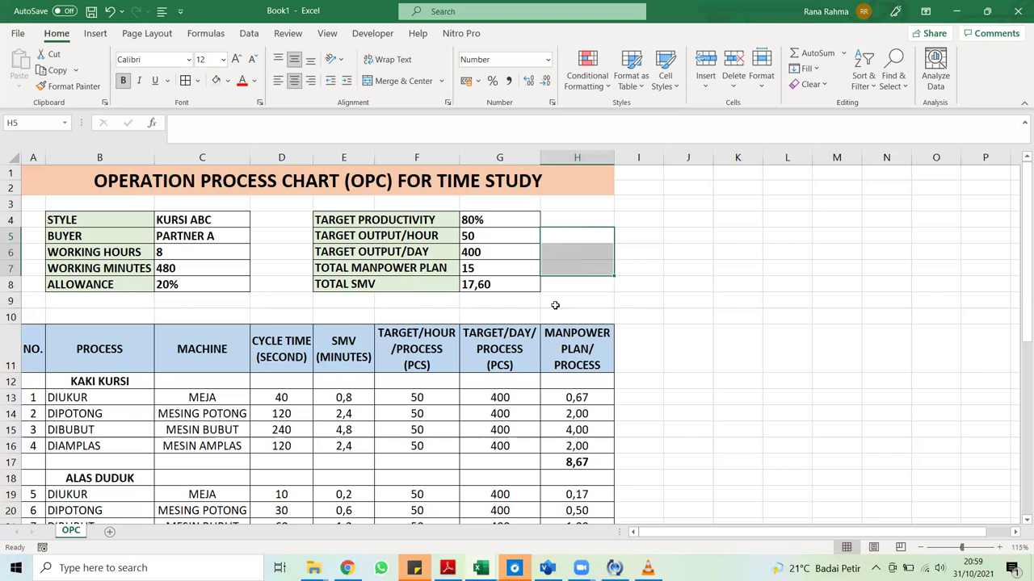
pyautogui.scroll(-2, 538, 304)
pyautogui.scroll(-9, 537, 304)
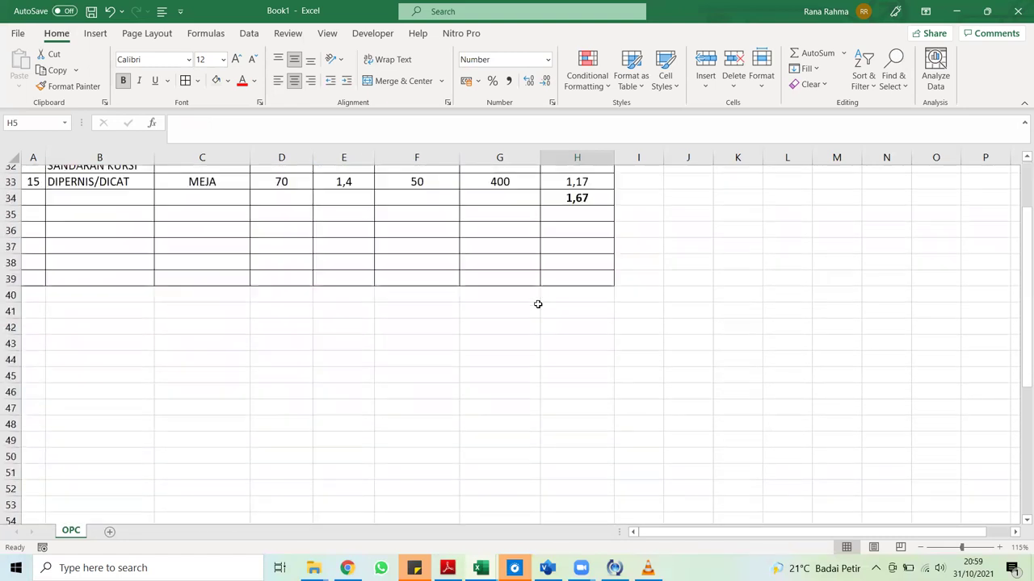
# Review the completed operation process chart, from the header targets through the manpower plan of each process section to final assembly.
pyautogui.scroll(11, 538, 304)
pyautogui.scroll(-1, 538, 304)
pyautogui.scroll(1, 538, 304)
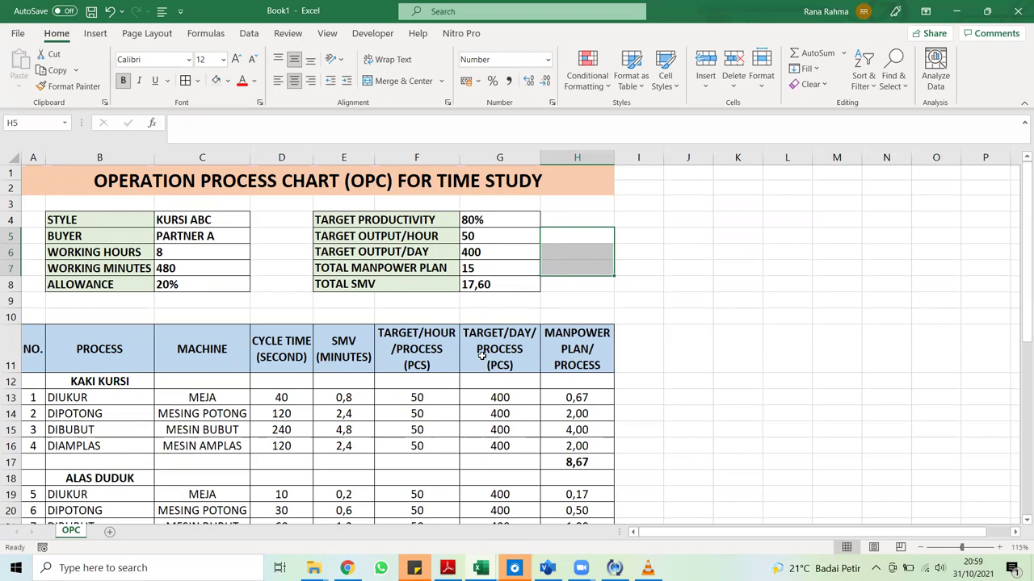
pyautogui.scroll(-5, 481, 356)
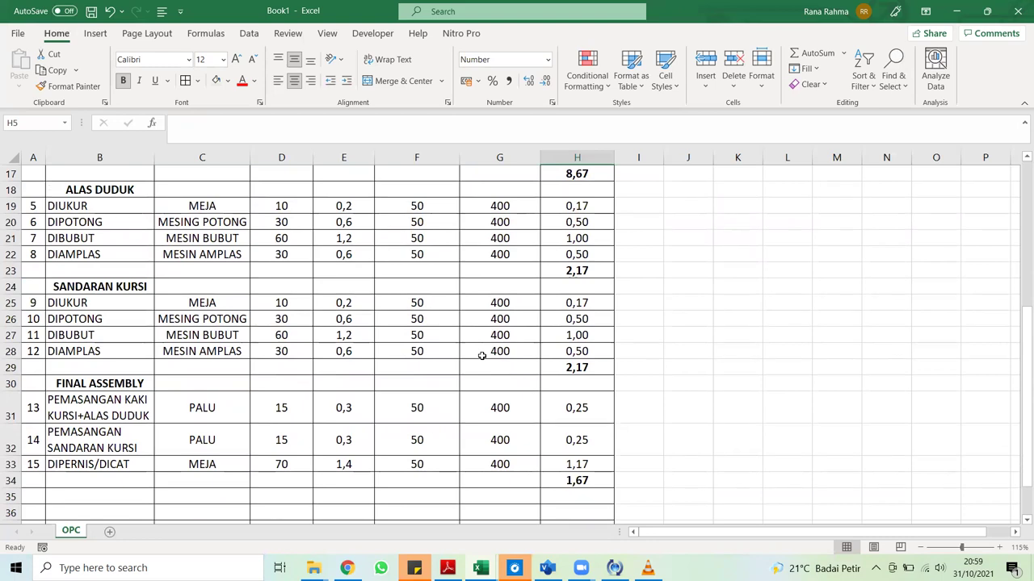
pyautogui.scroll(3, 314, 392)
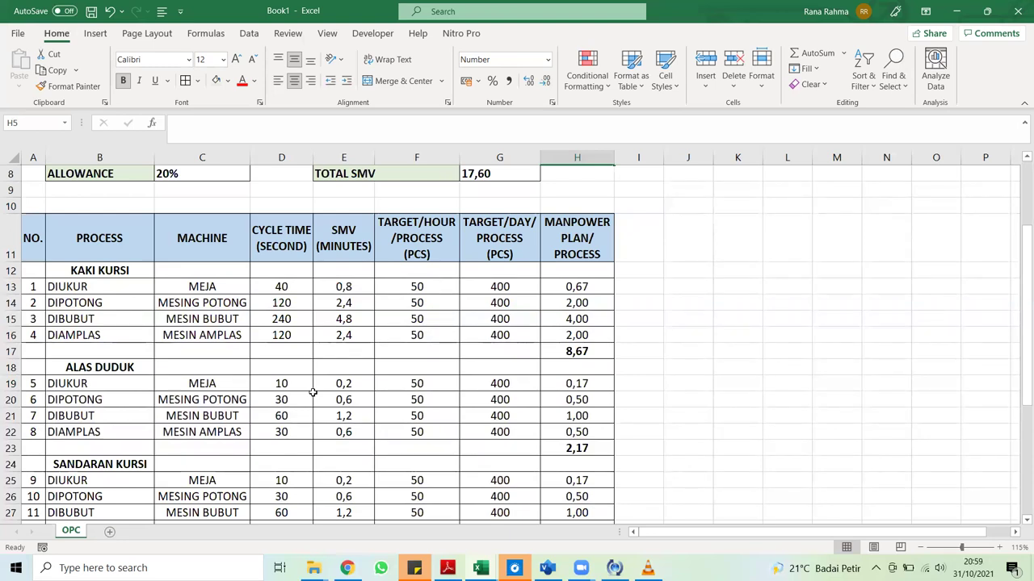
pyautogui.scroll(3, 283, 303)
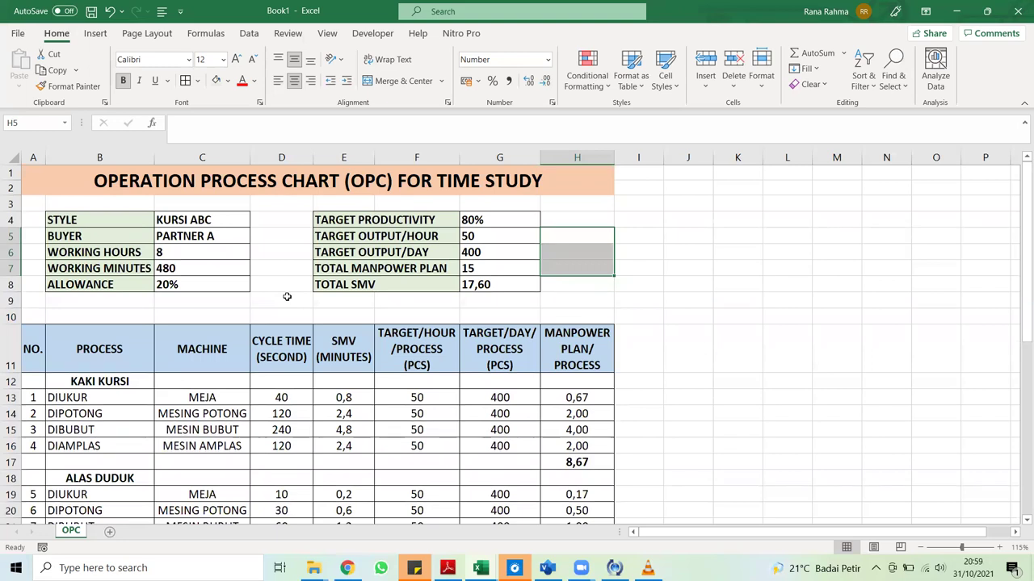
pyautogui.scroll(-2, 286, 297)
pyautogui.scroll(2, 286, 296)
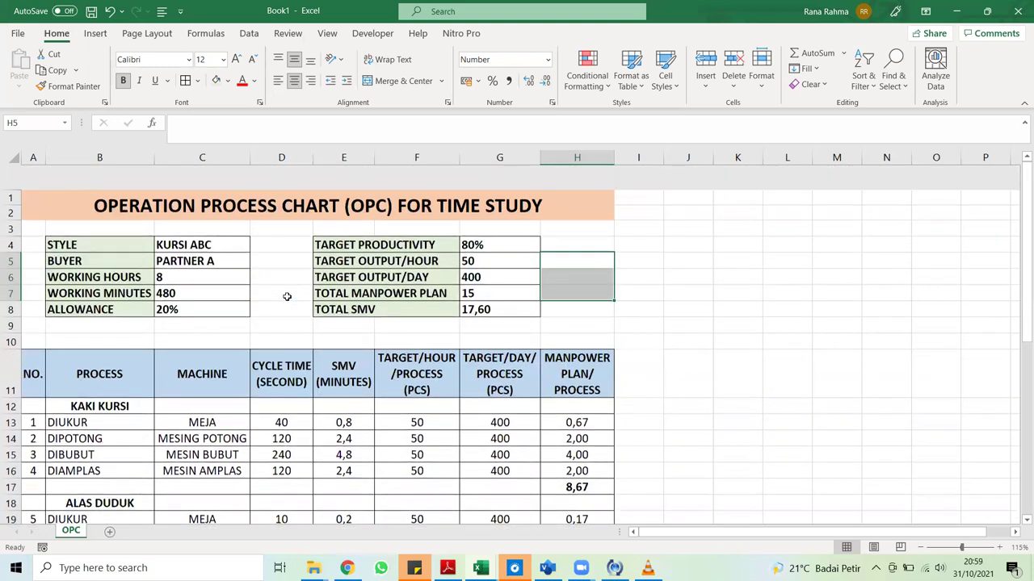
pyautogui.click(578, 260)
pyautogui.click(579, 263)
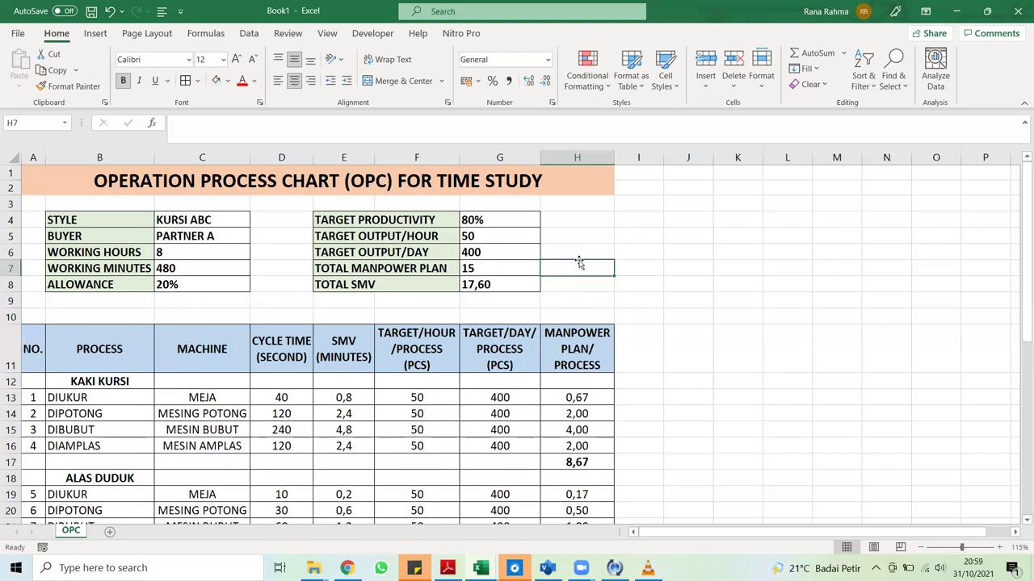